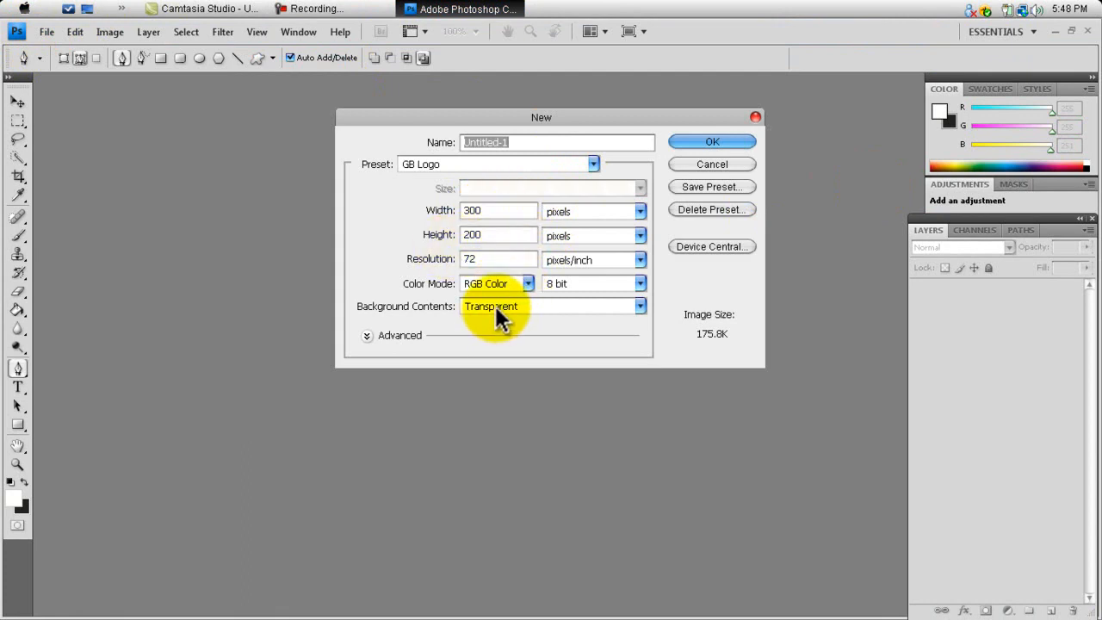
Create a 300 x 200 pixel transparent document and fill its layer with near-black (RGB 3, 3, 3).
left_click(711, 144)
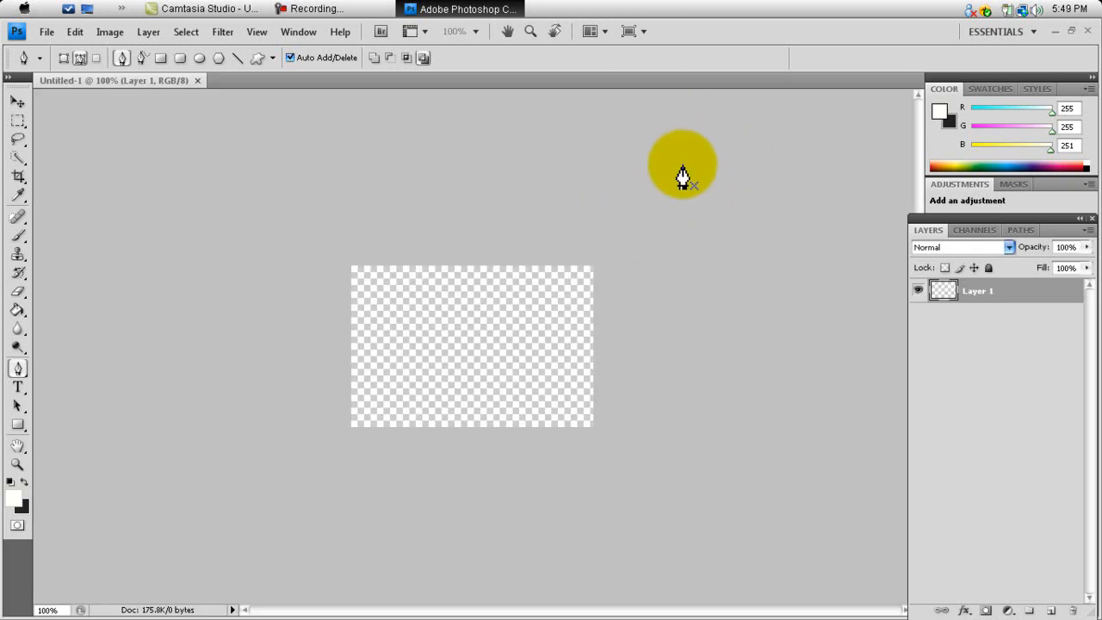
left_click(15, 499)
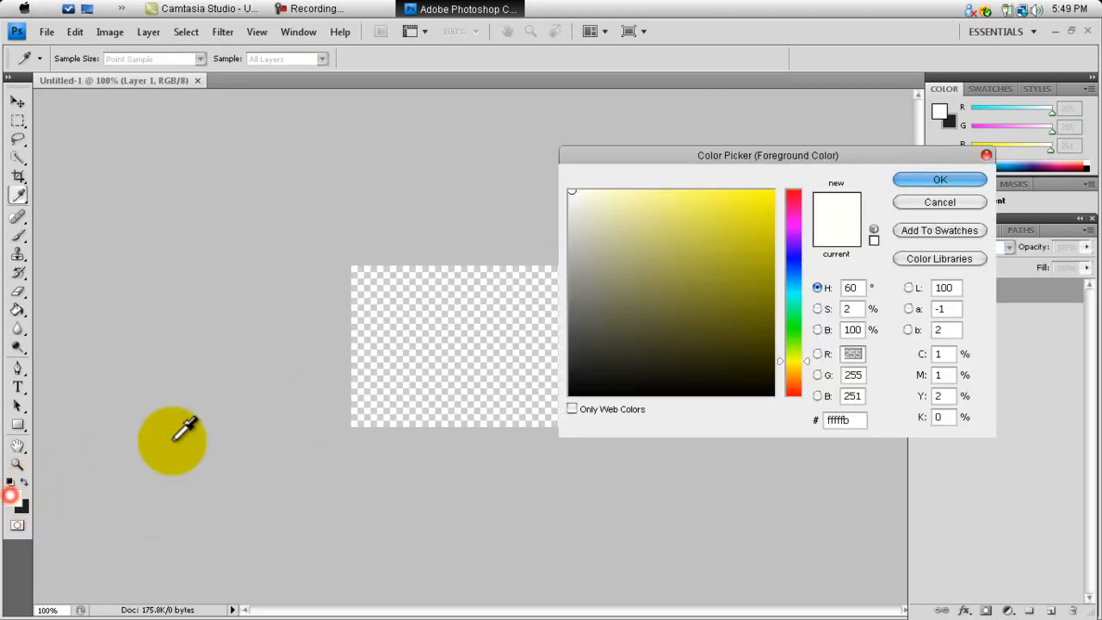
left_click(569, 393)
left_click(924, 180)
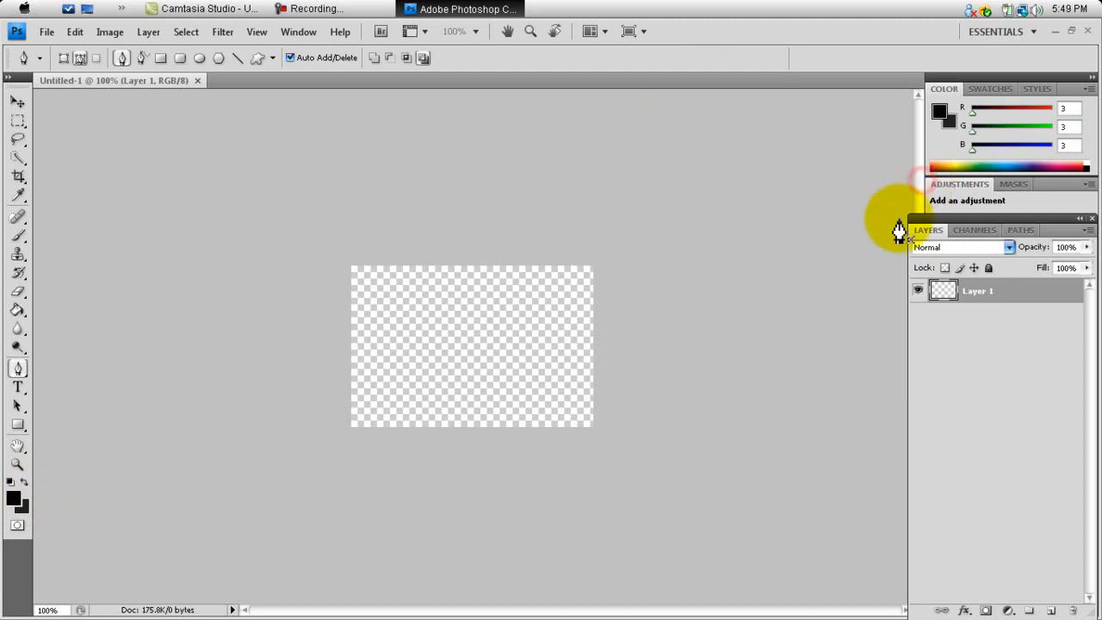
left_click(17, 310)
left_click(533, 360)
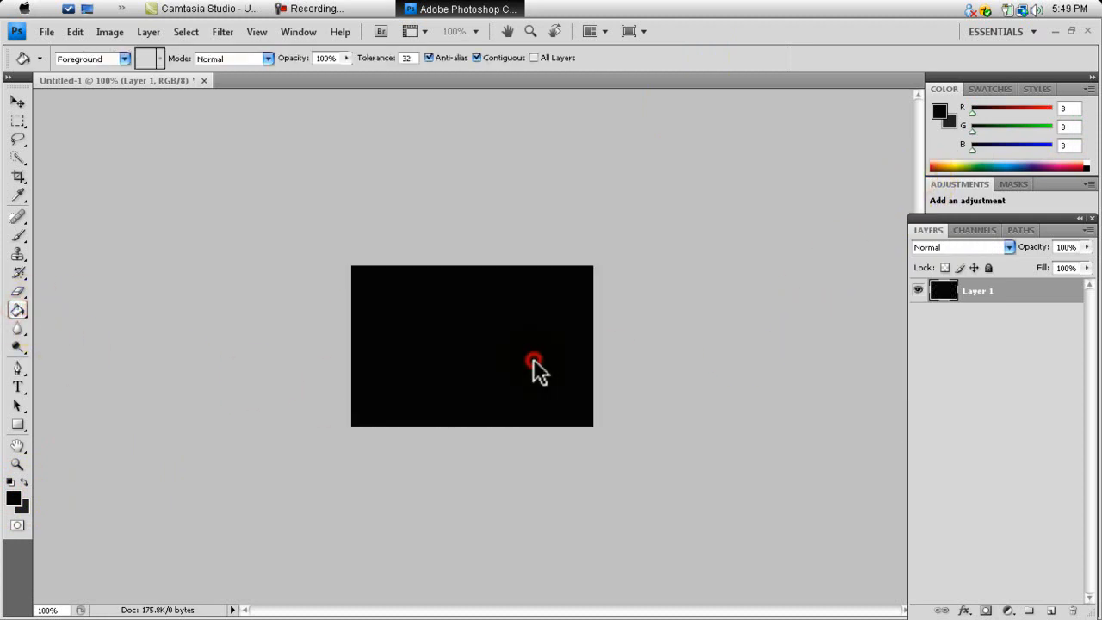
Add a Pattern Overlay of thin white diagonal lines to Layer 1 and lower the overlay's opacity until the lines are faint.
right_click(985, 294)
left_click(911, 255)
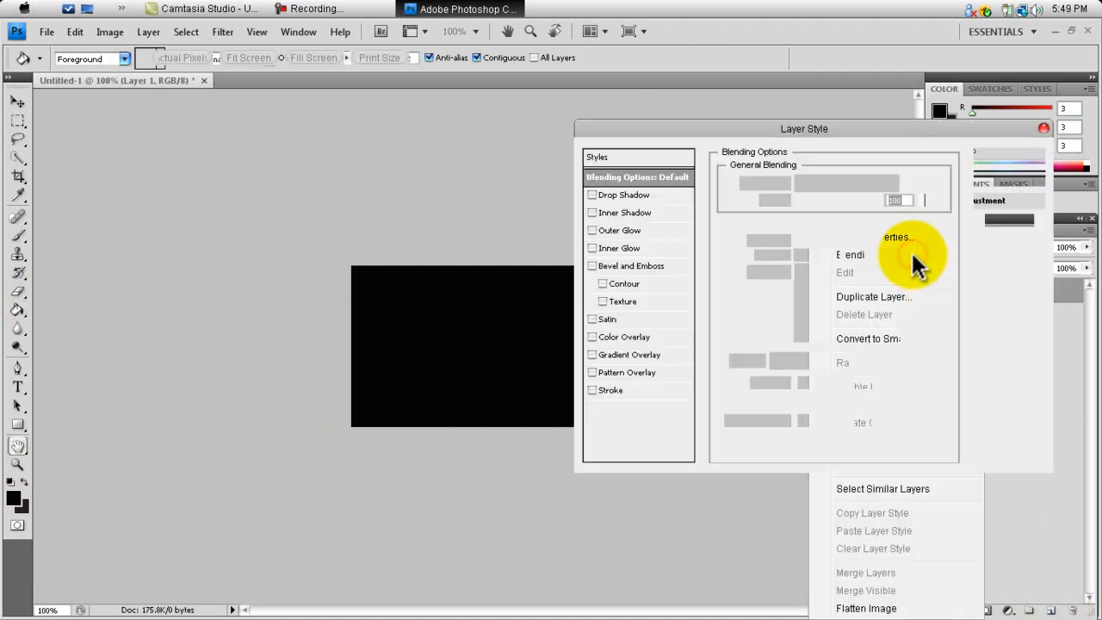
left_click(592, 373)
left_click(622, 372)
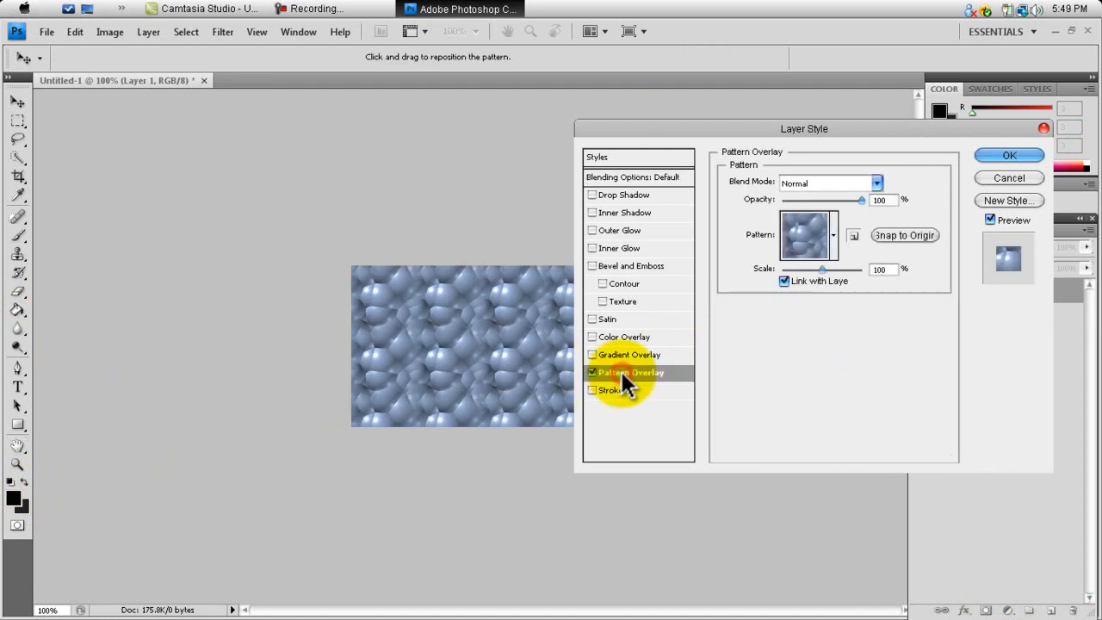
left_click(833, 235)
left_click(782, 284)
left_click_drag(879, 289, 882, 361)
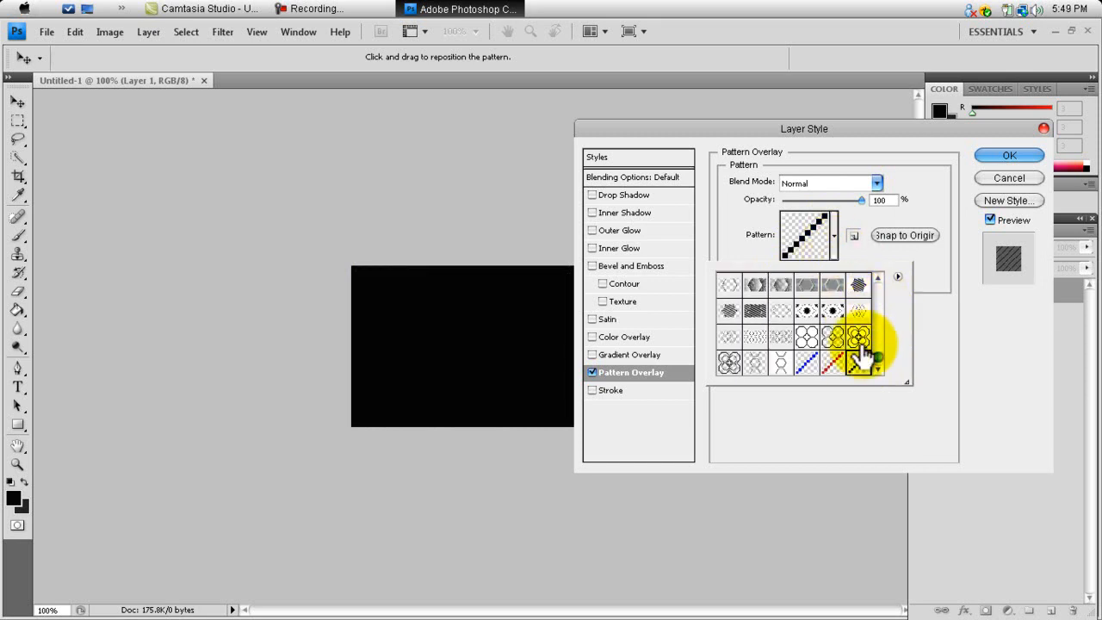
left_click_drag(879, 355, 849, 295)
left_click(810, 286)
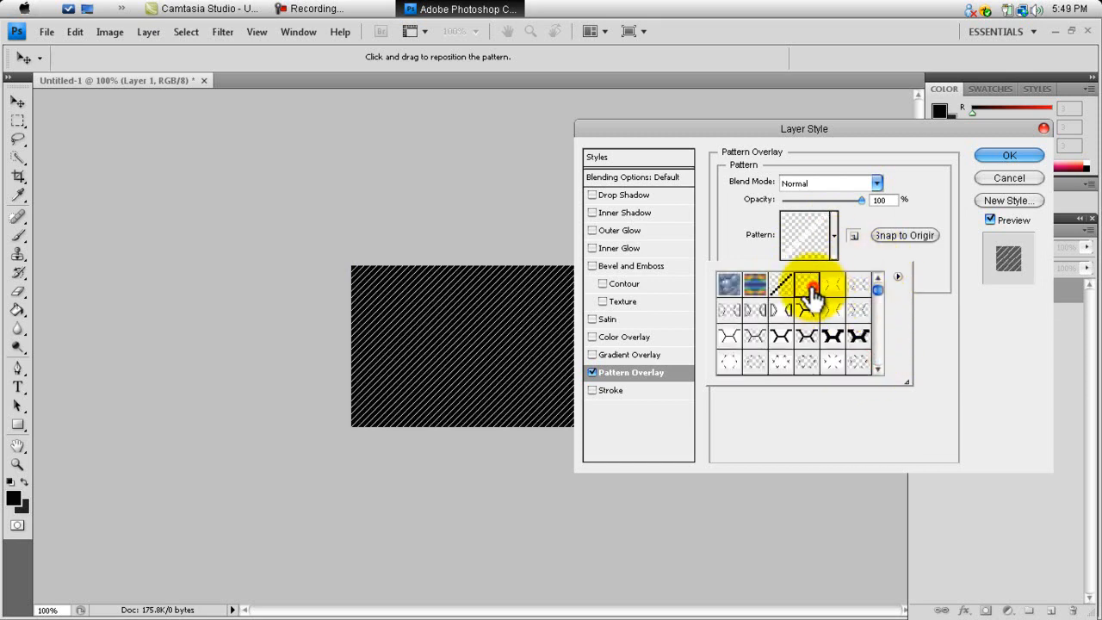
left_click(858, 200)
left_click_drag(857, 198, 806, 198)
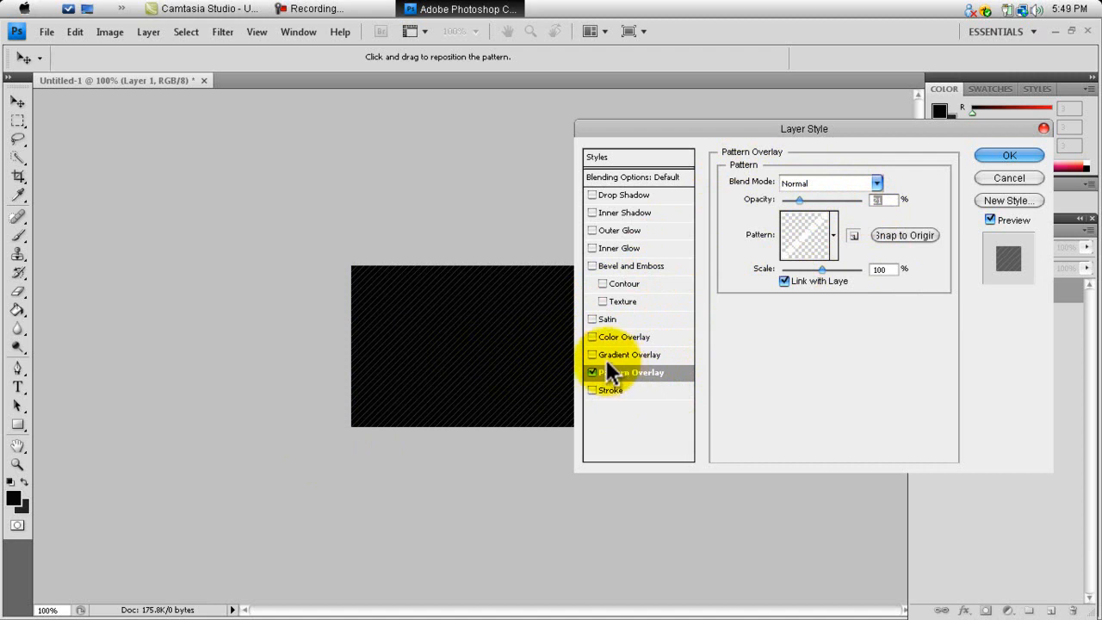
Add a Gradient Overlay to the layer using the Foreground to Transparent gradient.
left_click(592, 355)
left_click(625, 355)
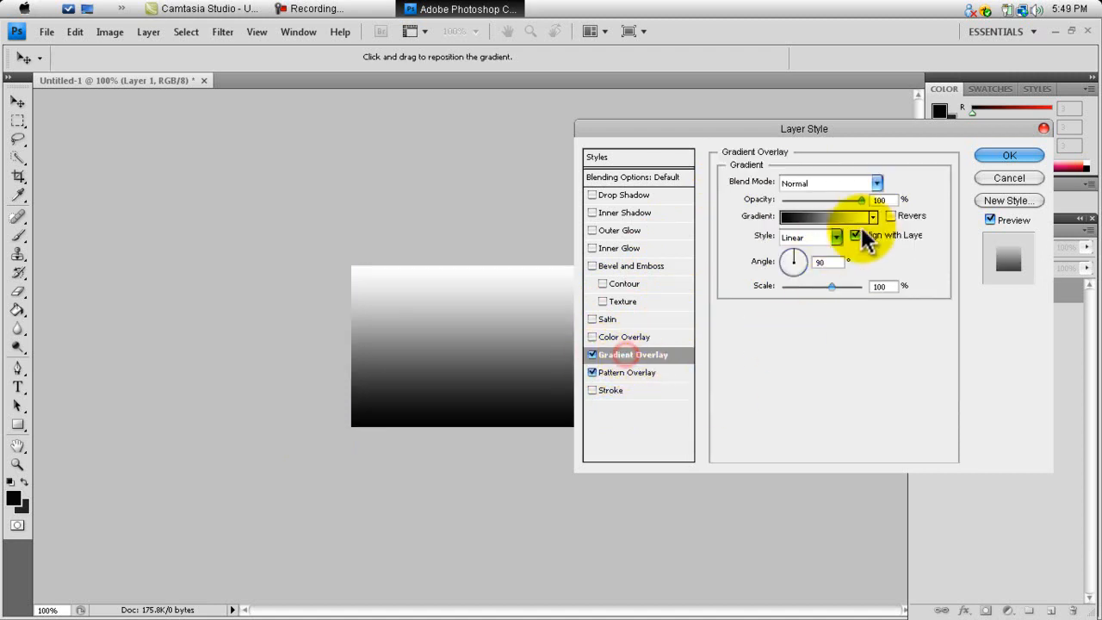
left_click(874, 216)
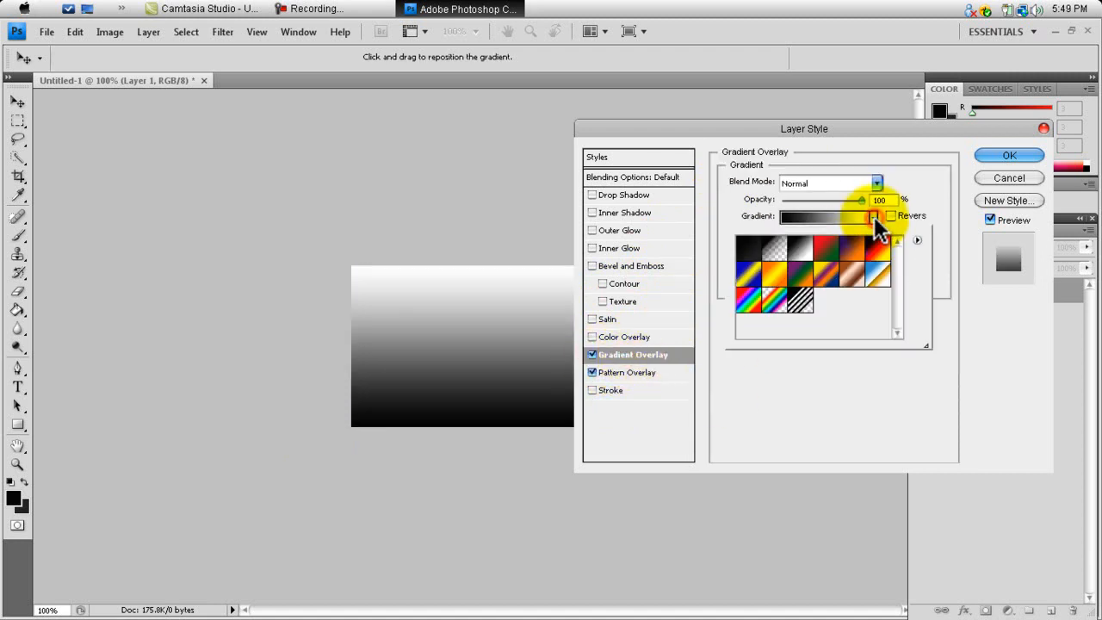
left_click(778, 255)
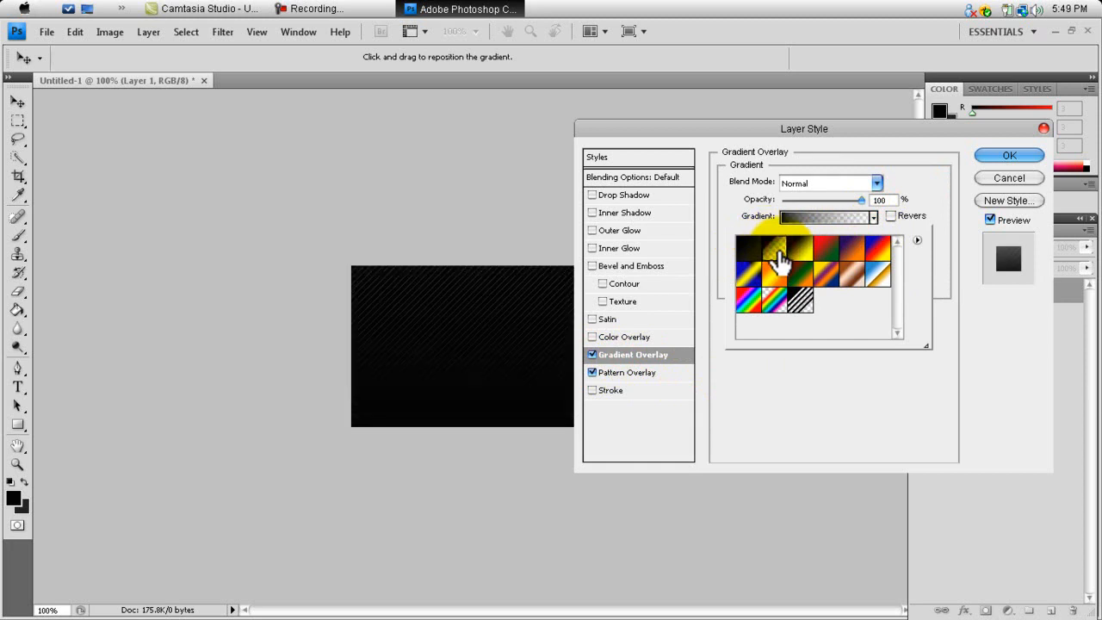
Move the gradient's starting colour and opacity stops to about 10% and apply the layer style.
left_click(813, 217)
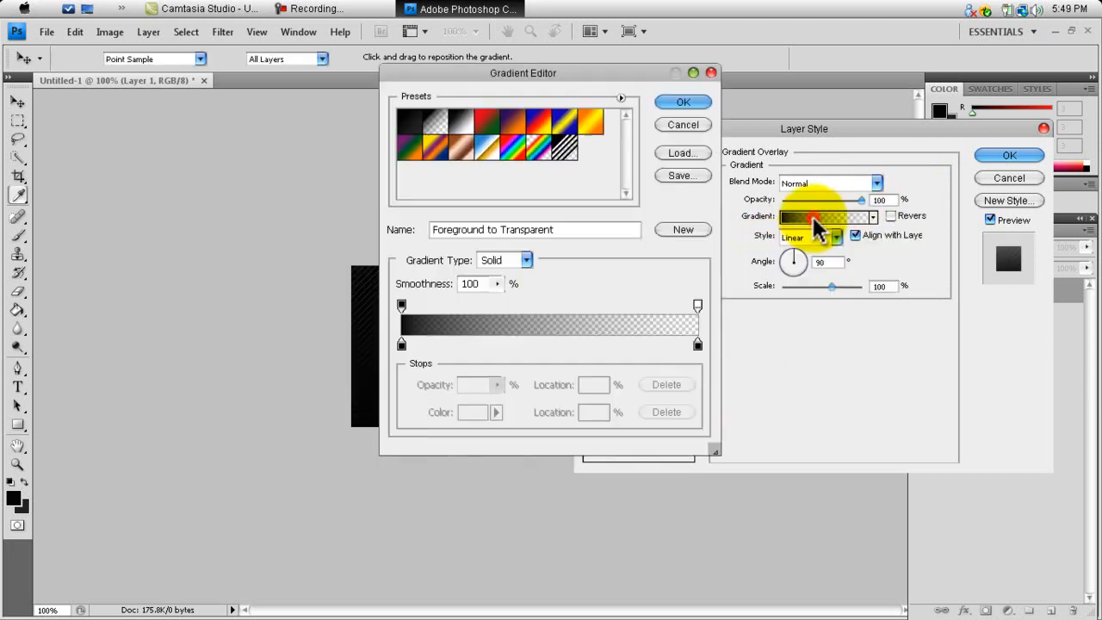
left_click(401, 345)
left_click(401, 305)
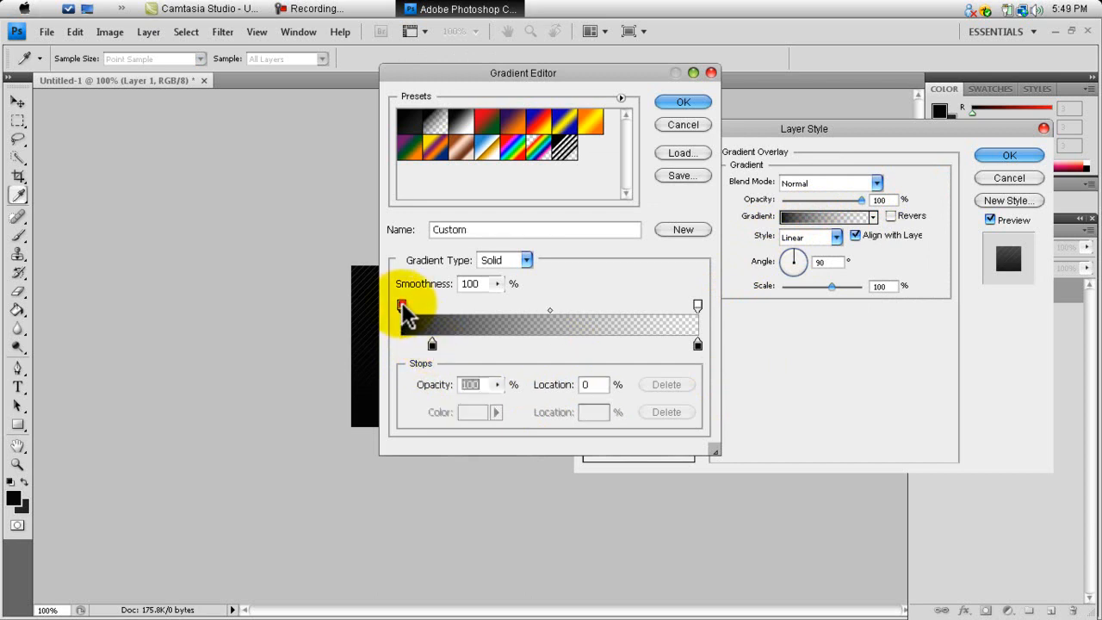
left_click_drag(402, 305, 431, 305)
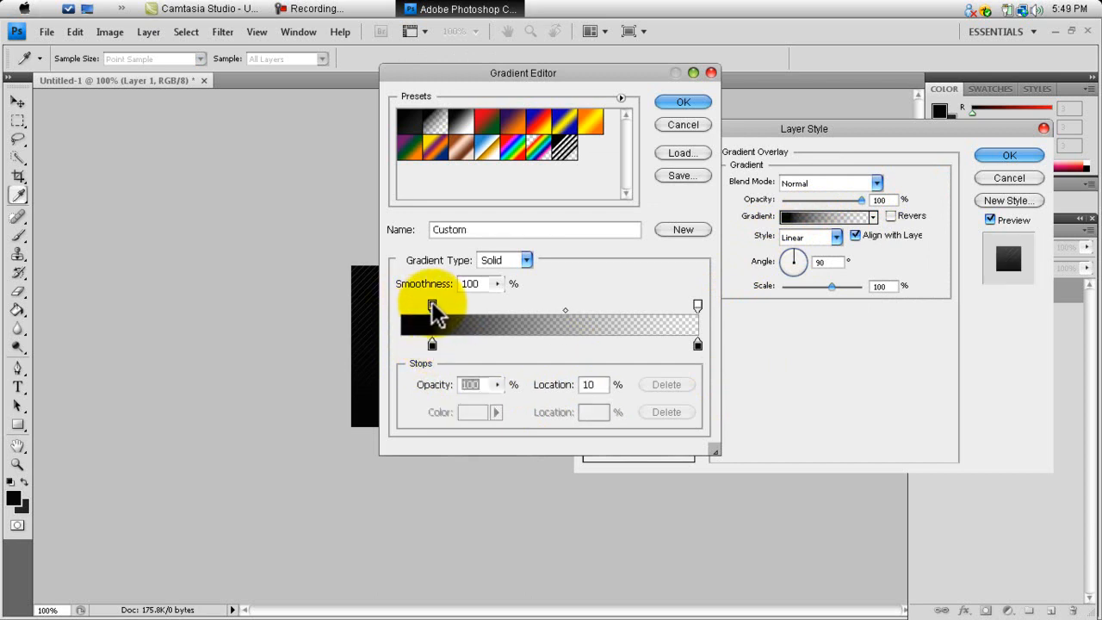
left_click(682, 103)
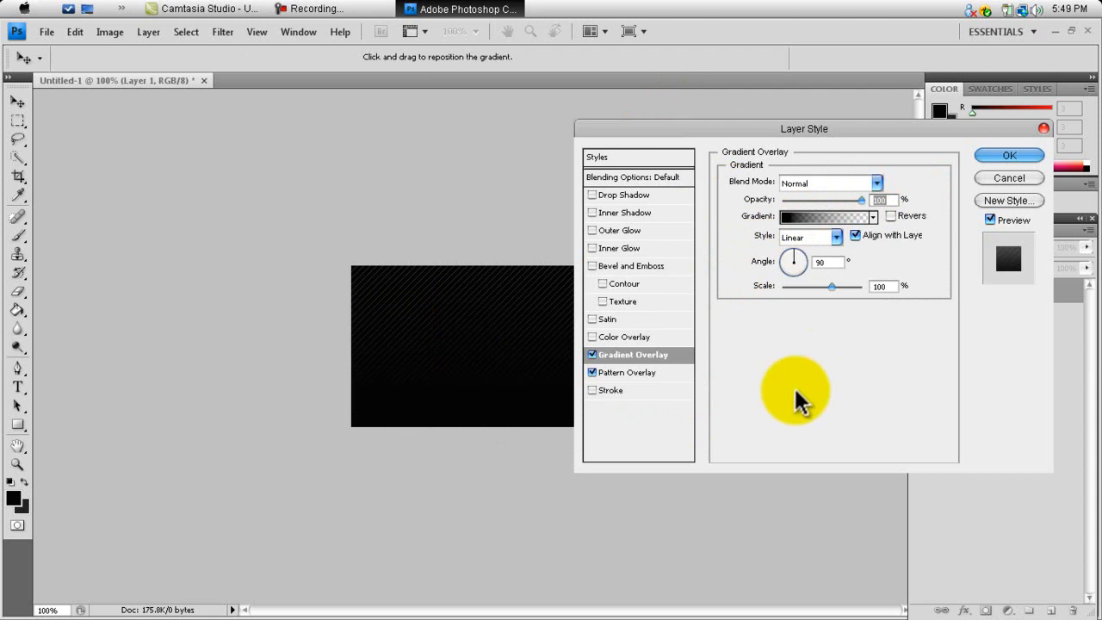
left_click(1004, 155)
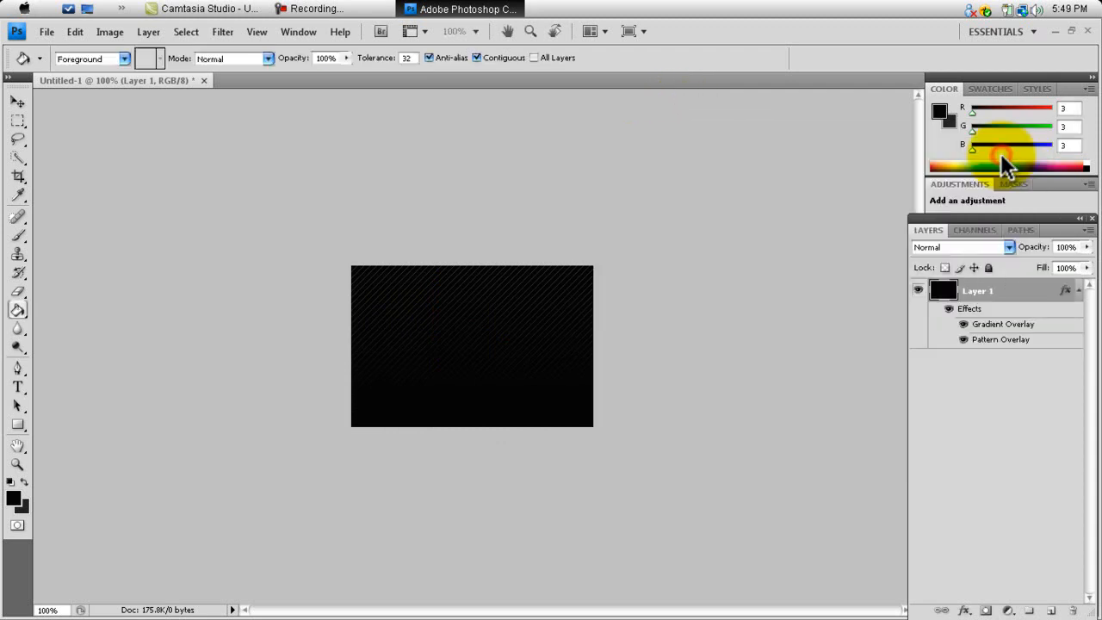
Add a new layer above the background and set the Type tool's font to Eight Track.
left_click(1051, 611)
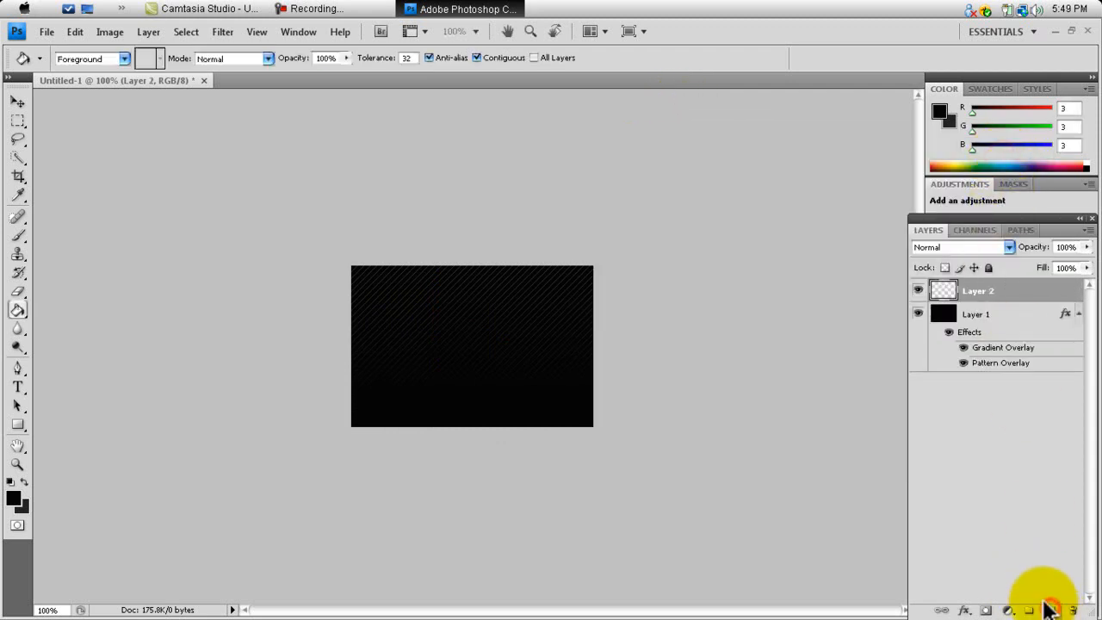
left_click(17, 386)
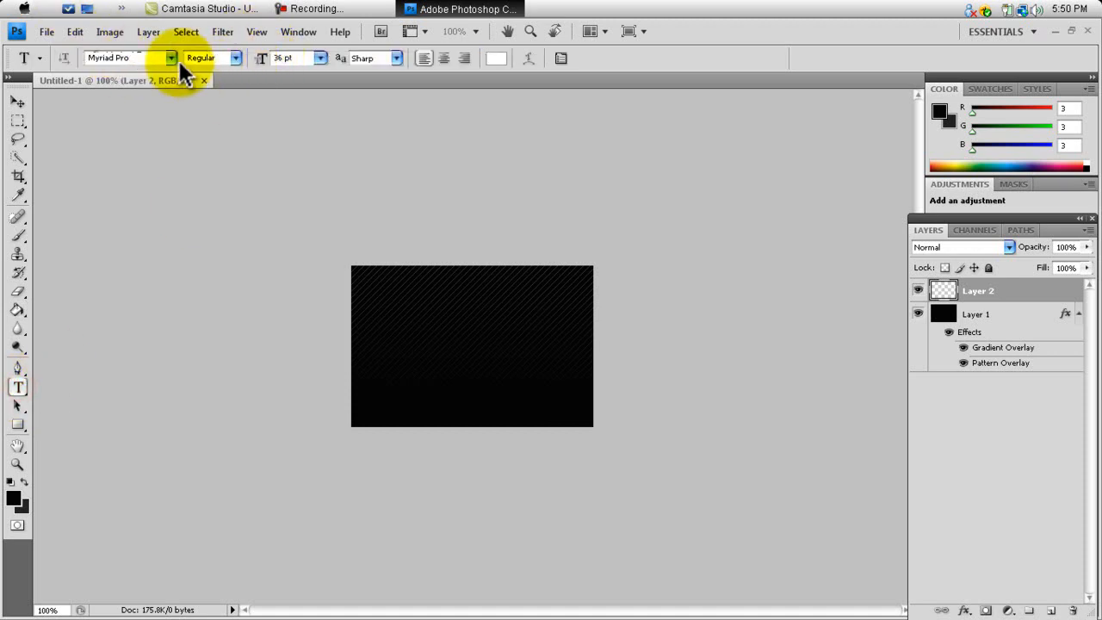
left_click(172, 58)
left_click_drag(307, 382, 297, 214)
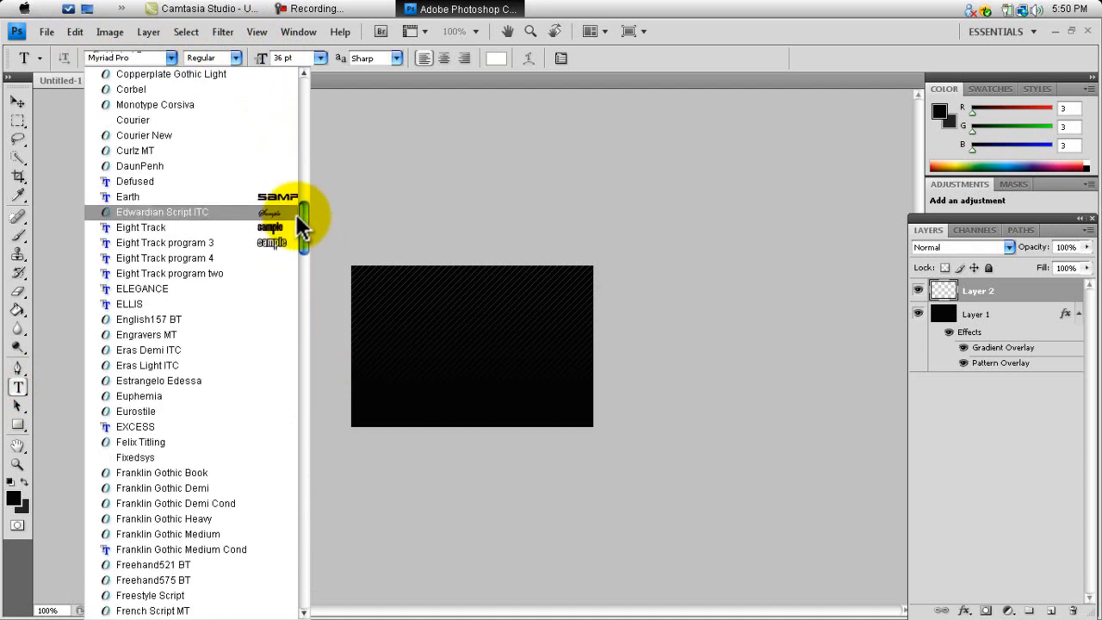
left_click(278, 229)
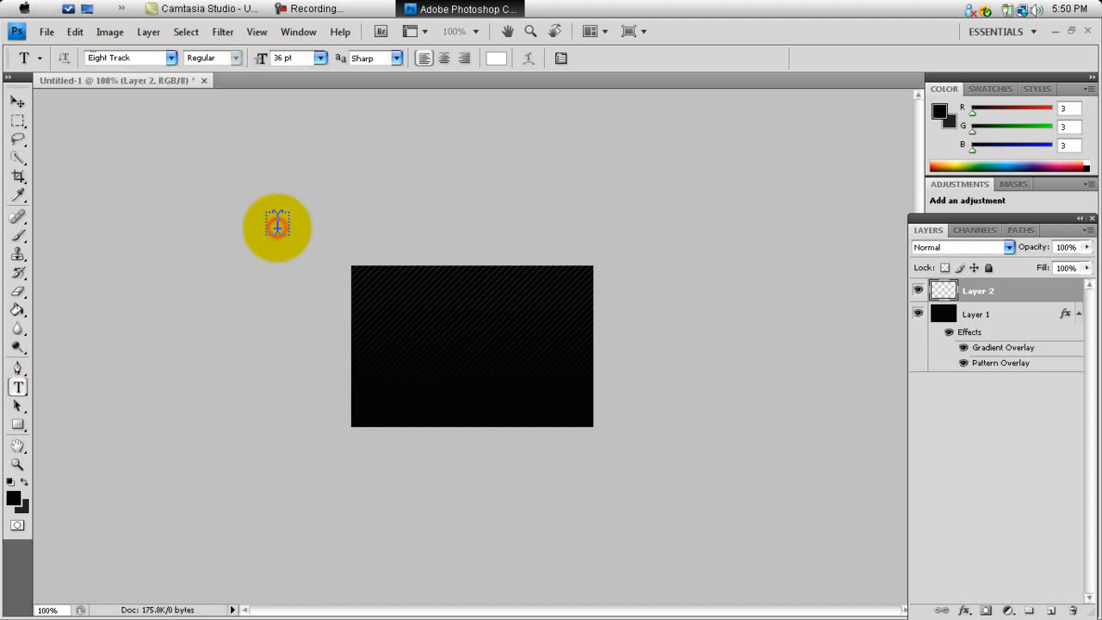
Set the text colour to bright blue, #0160fd.
left_click(494, 59)
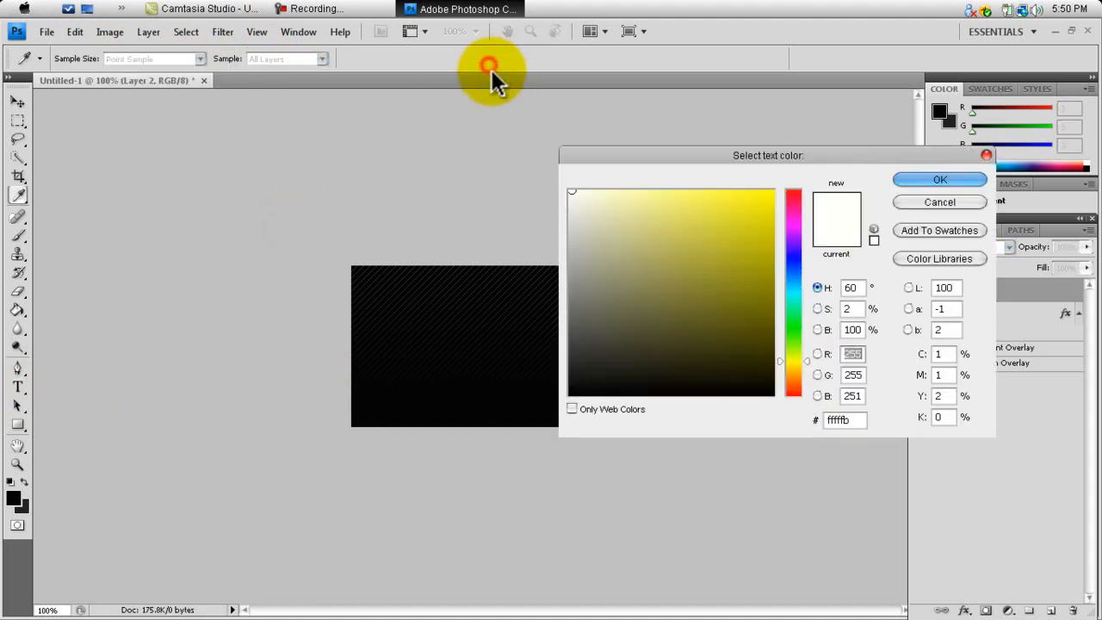
left_click(793, 272)
left_click(772, 191)
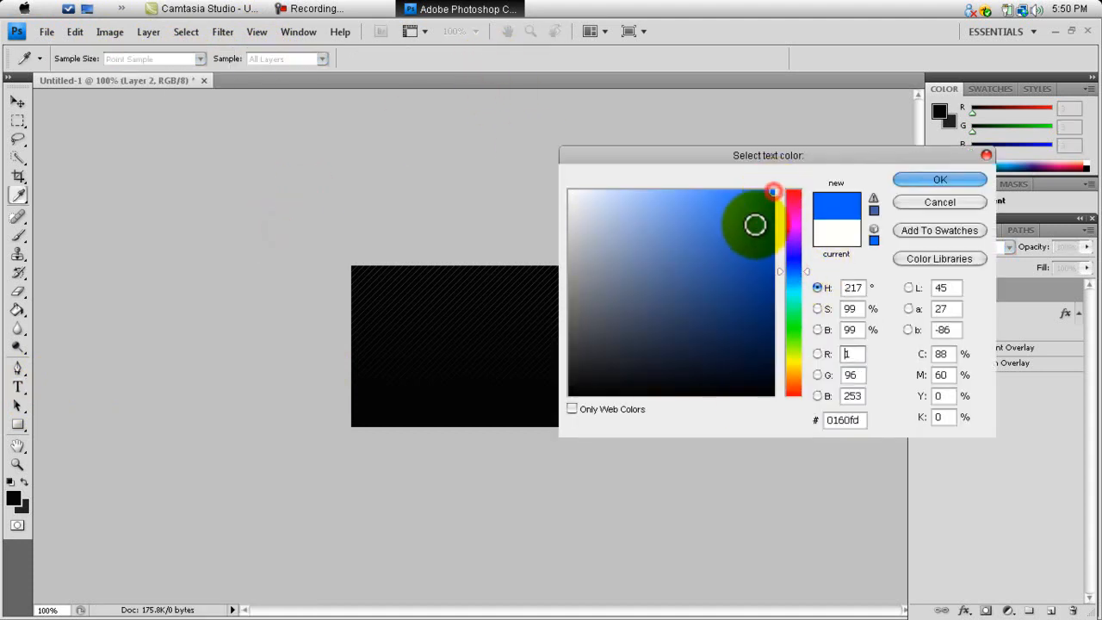
left_click(938, 179)
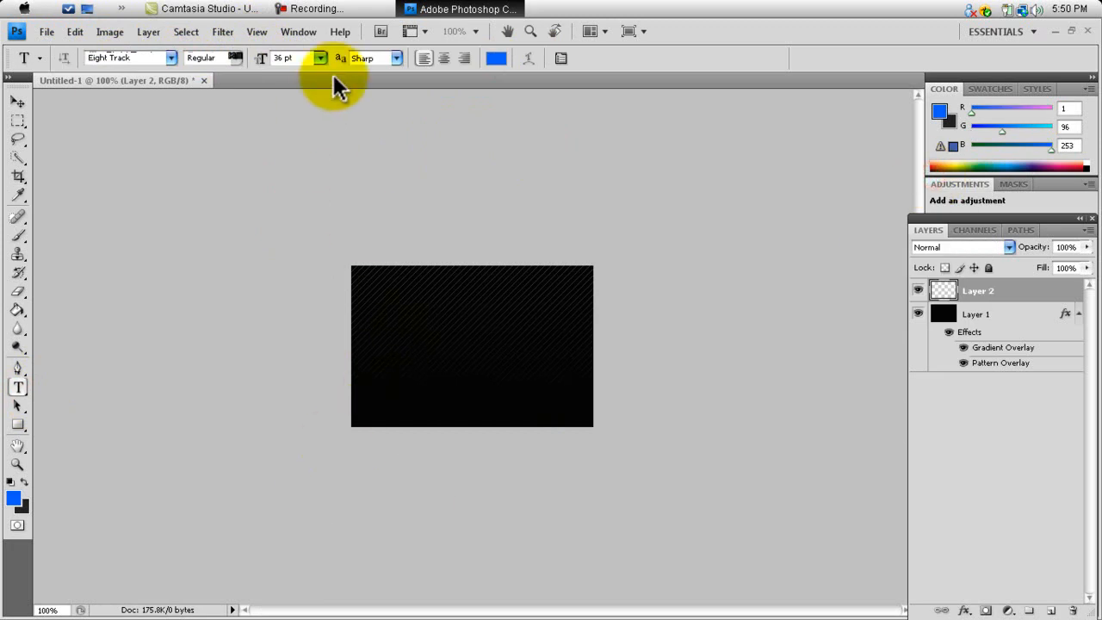
Add the text "Trauma" near the middle of the canvas and commit it.
left_click(415, 344)
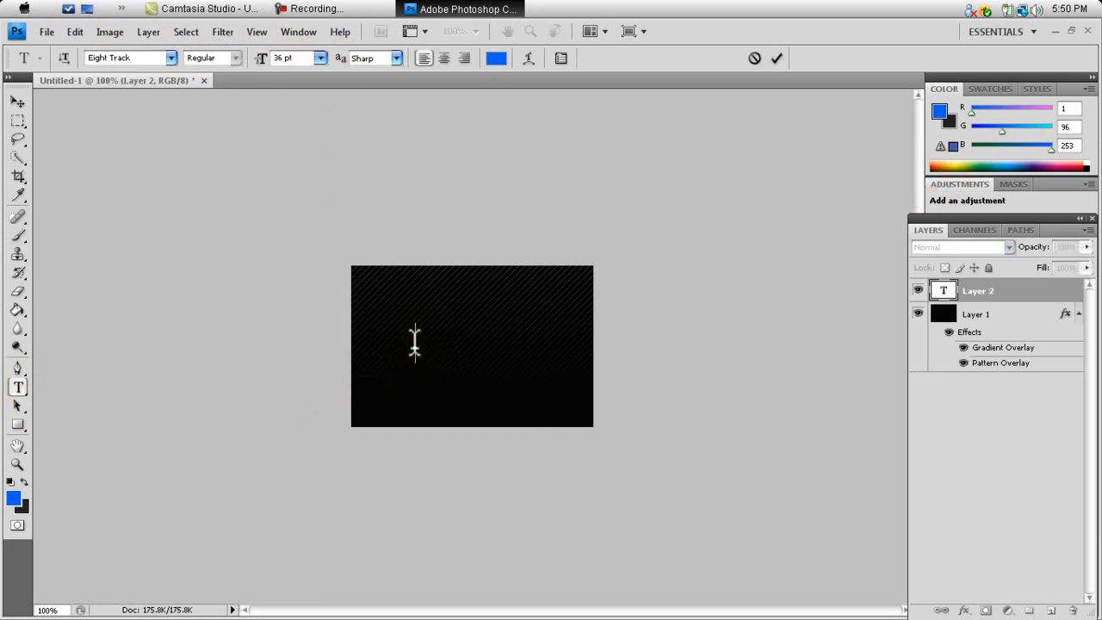
left_click(968, 297)
left_click_drag(466, 335, 417, 338)
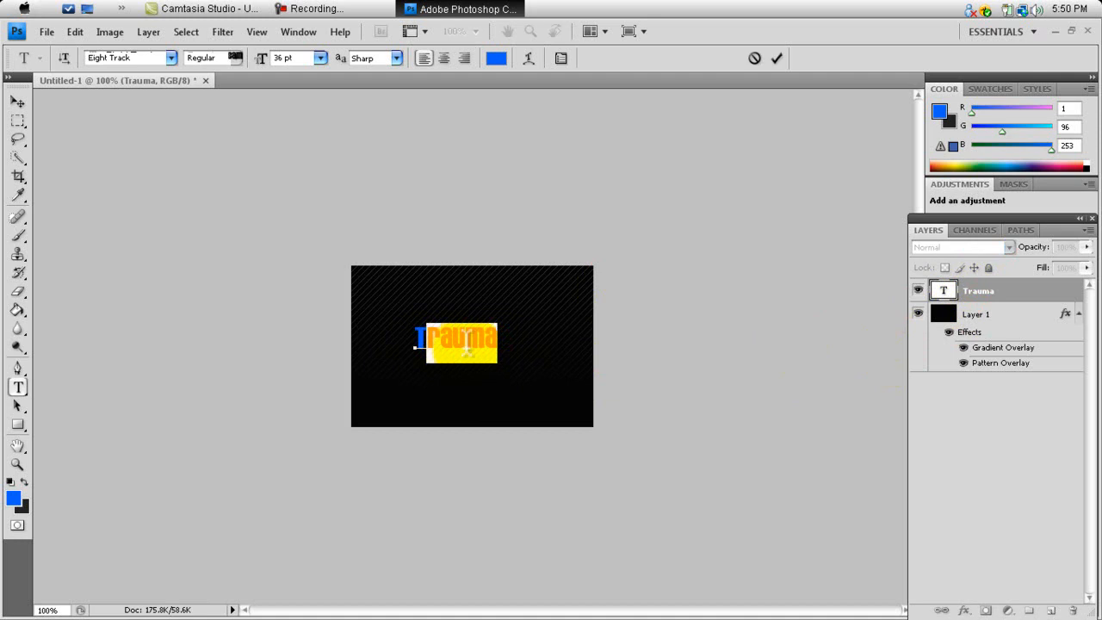
left_click(990, 294)
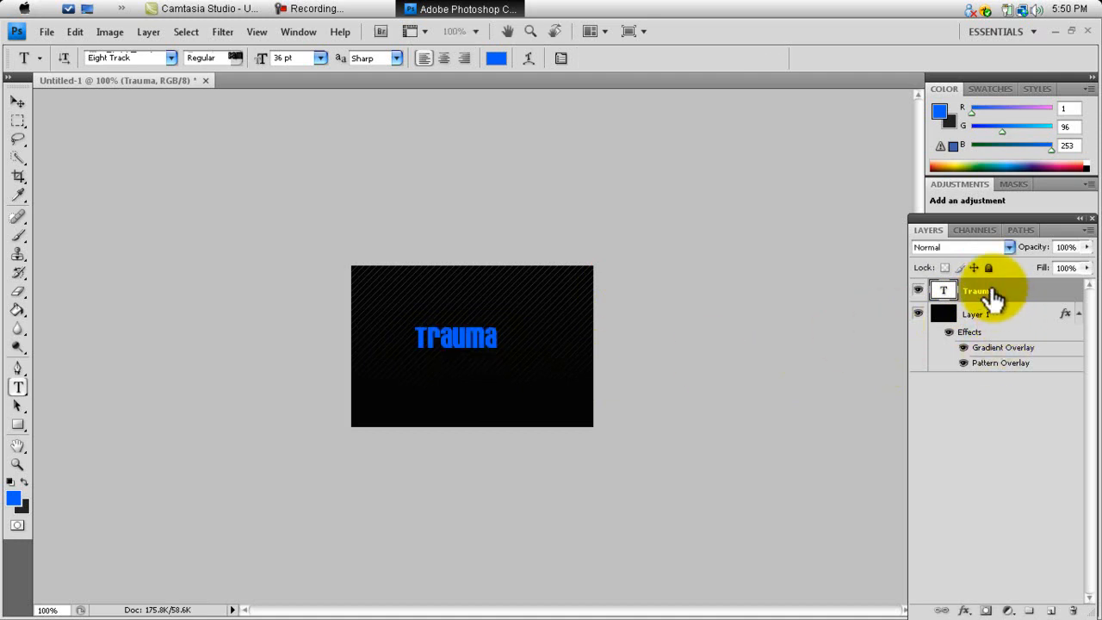
Scale the Trauma text up to about 64 pt with Free Transform.
key("ctrl+t")
mouse_move(496, 362)
left_mouse_down()
mouse_move(571, 389)
mouse_move(554, 394)
mouse_move(563, 393)
mouse_move(508, 374)
left_mouse_up()
key("Return")
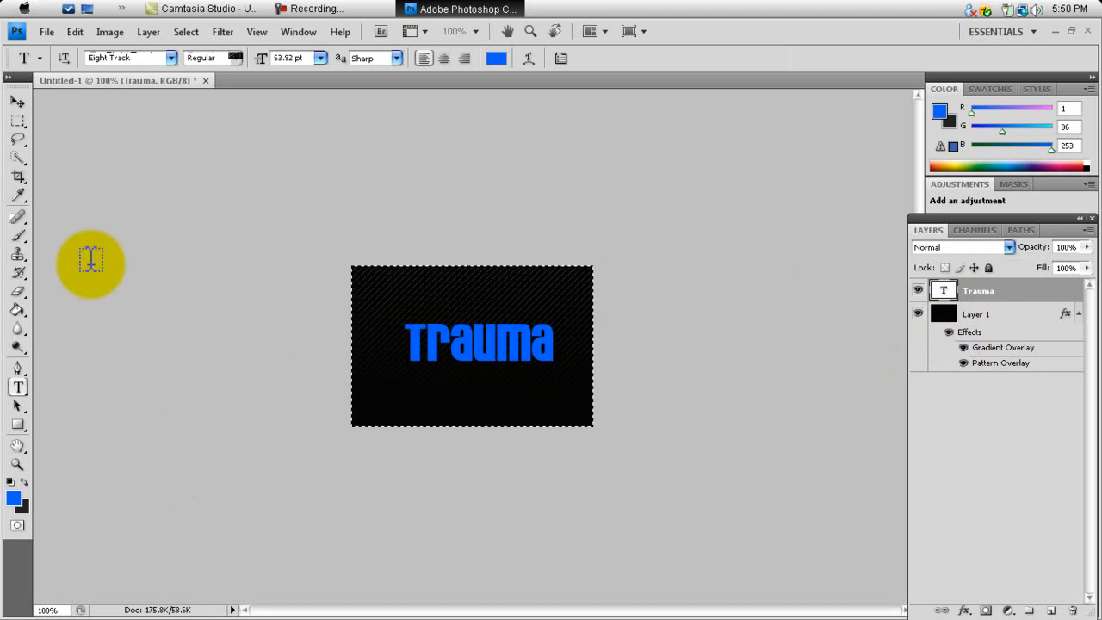
Centre the Trauma text horizontally on the canvas and clear the selection.
left_click(18, 104)
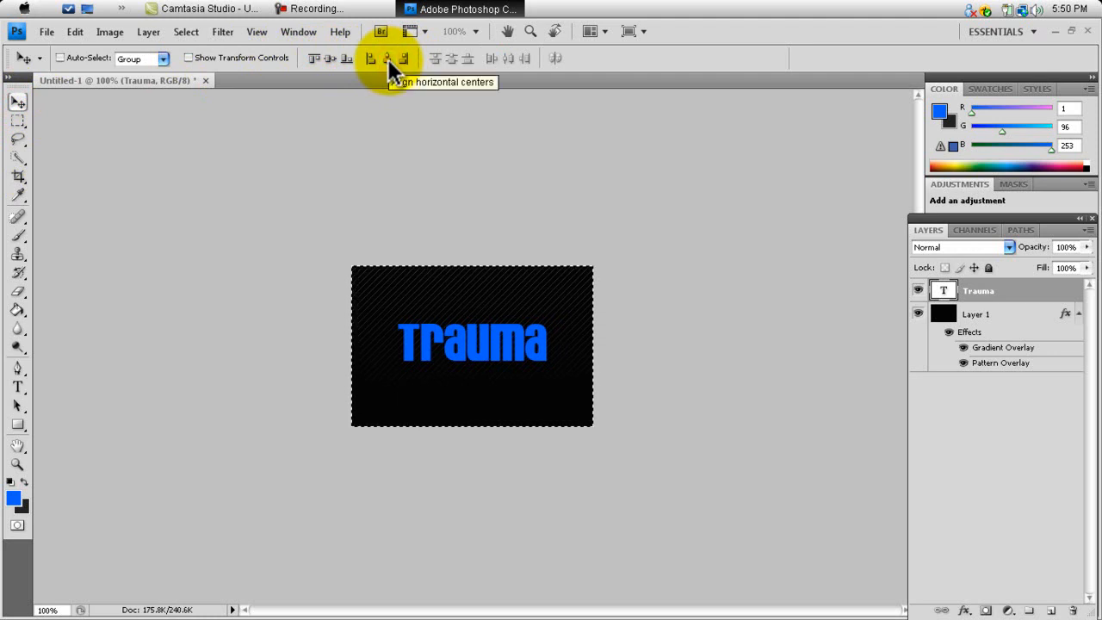
left_click(326, 57)
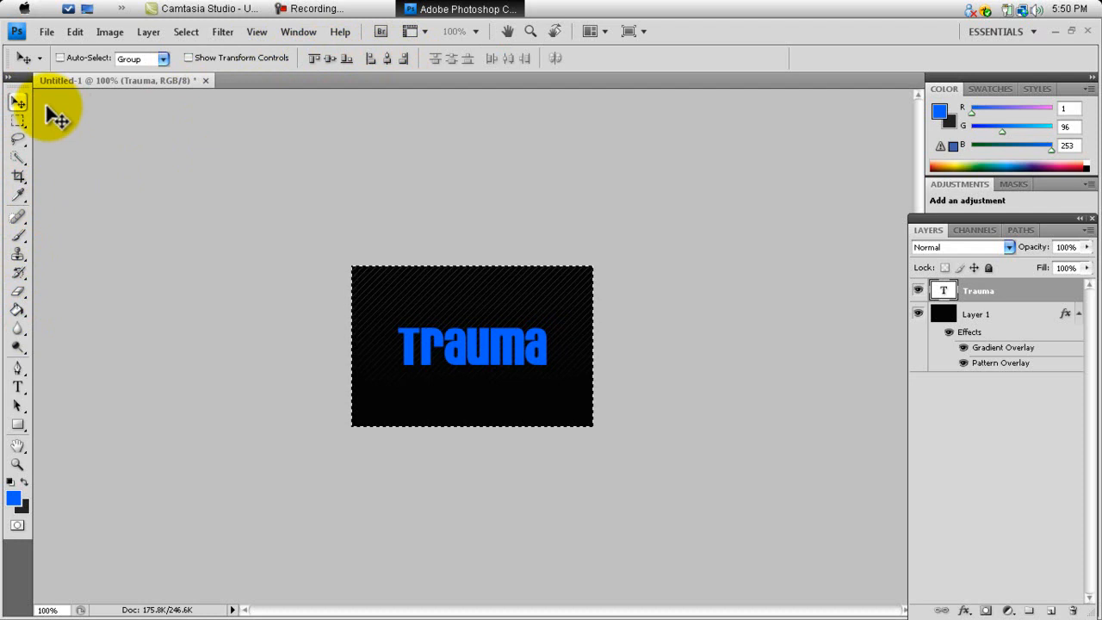
key("ctrl+z")
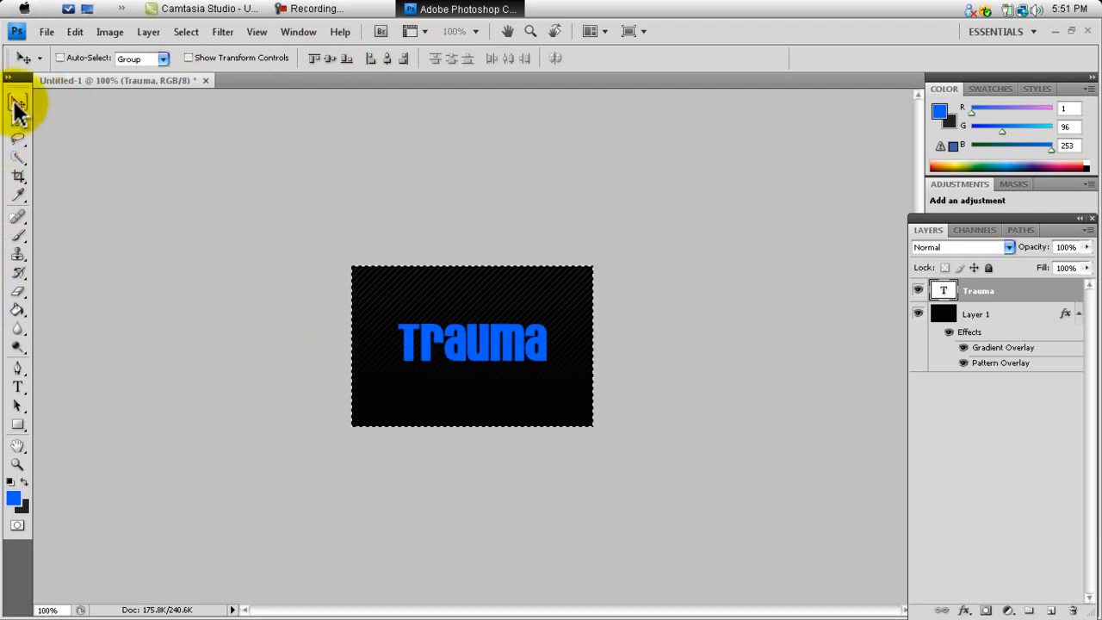
left_click(186, 31)
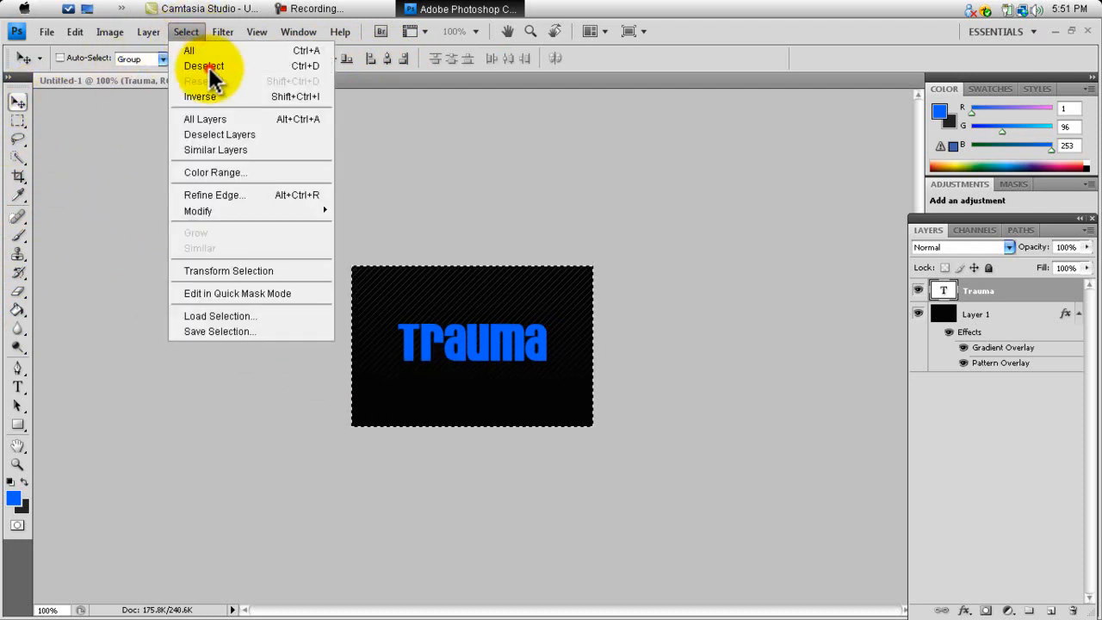
left_click(208, 67)
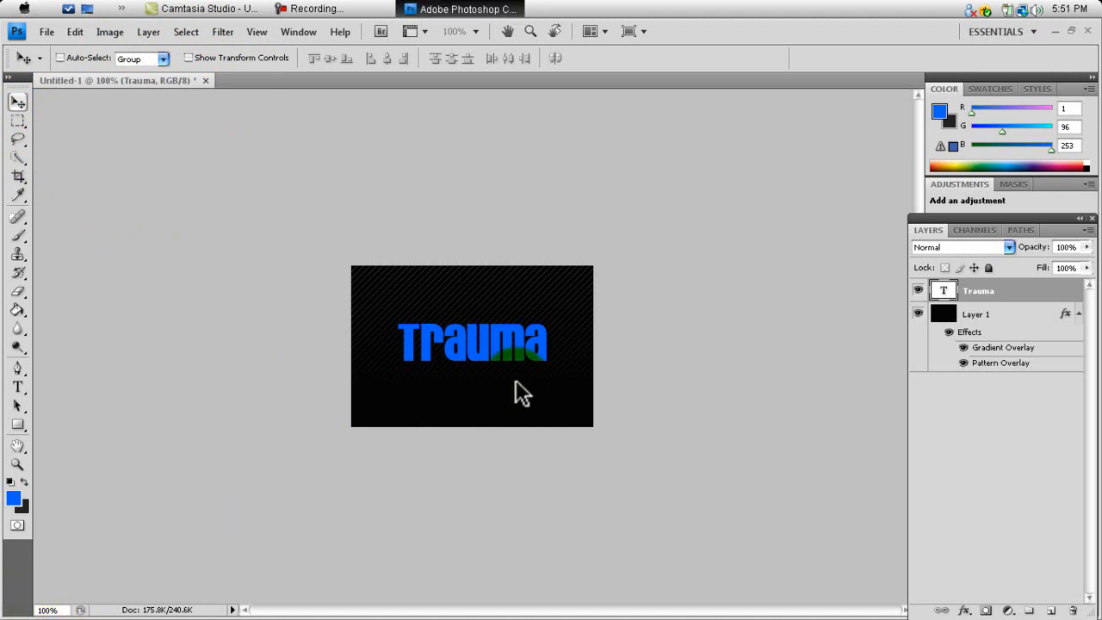
Switch to the file browser and open the Pictures folder to view the existing logo images.
left_click(19, 8)
left_click(186, 84)
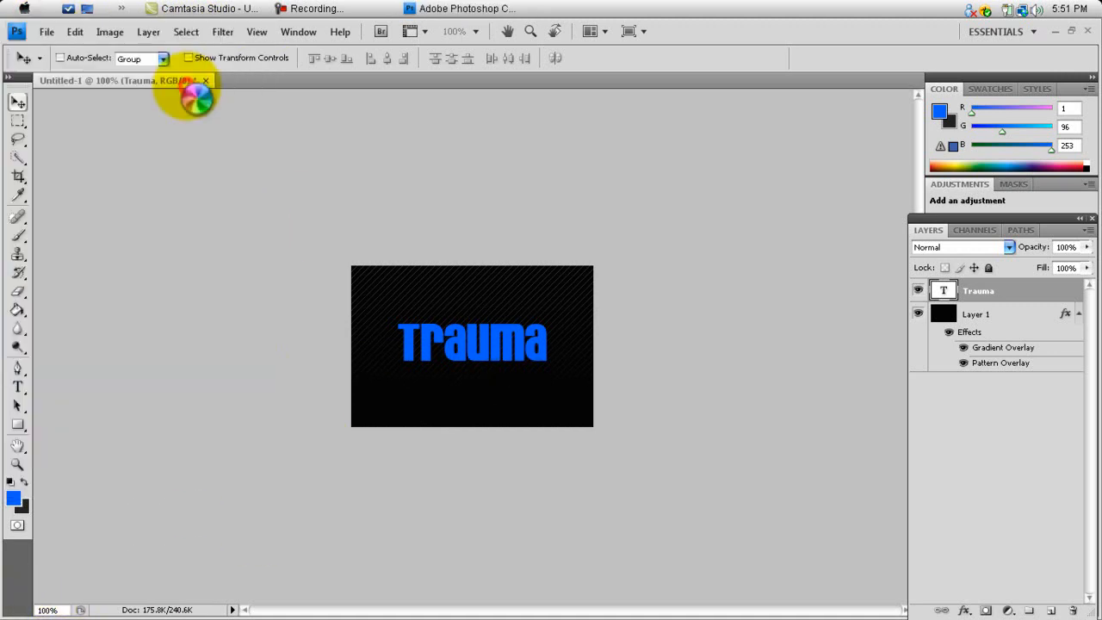
double_click(461, 343)
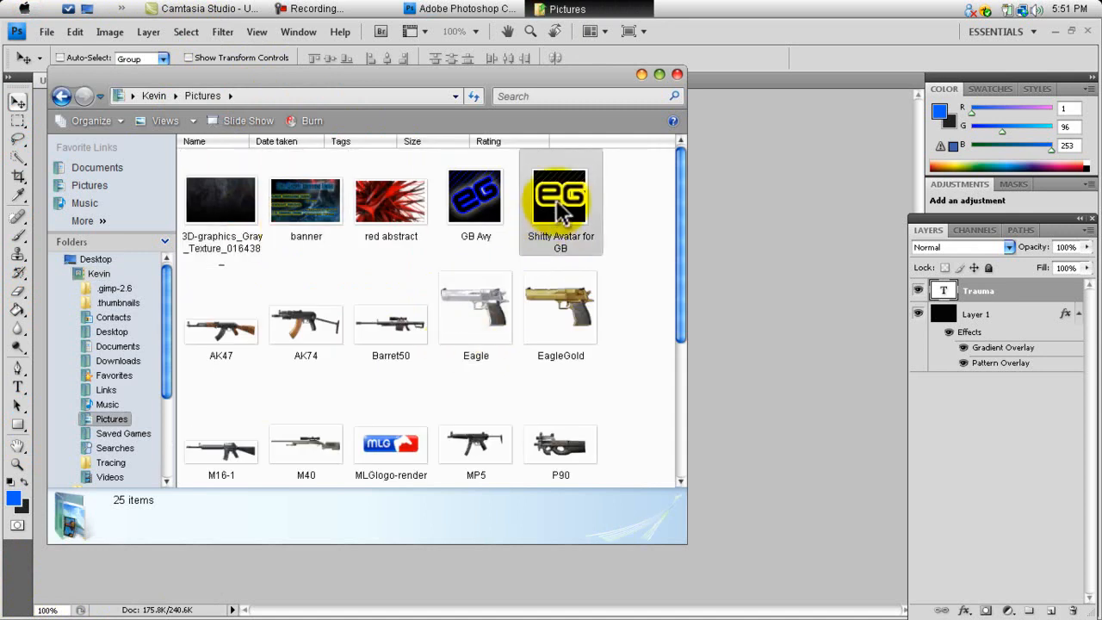
Open the eG image from the Logos folder to examine its design, then put the viewer and file browser away.
left_click_drag(684, 209, 669, 381)
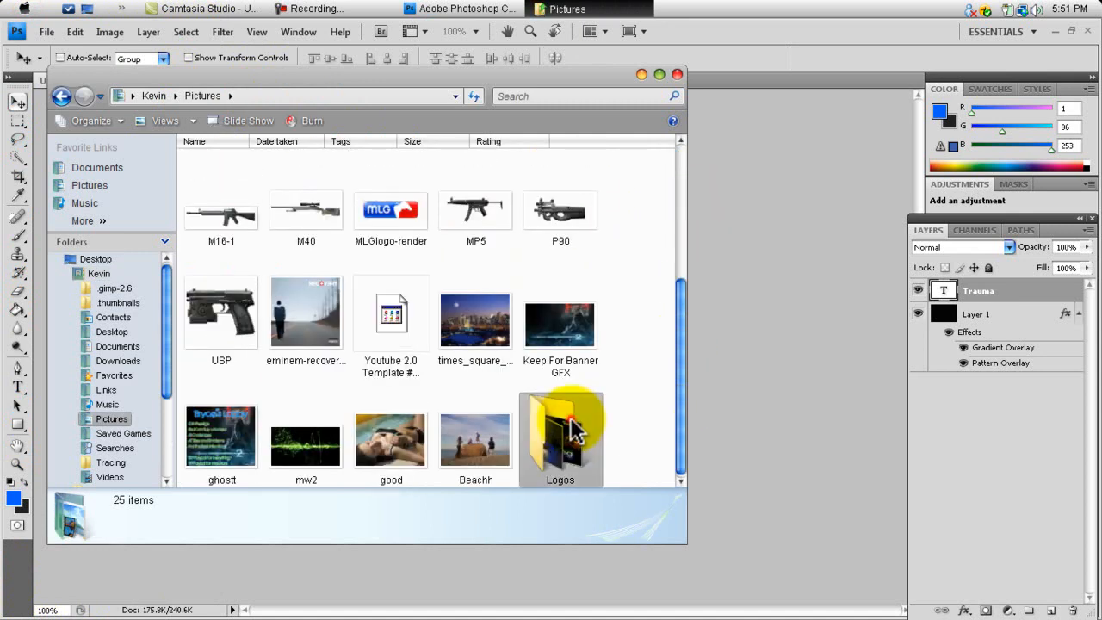
double_click(572, 422)
left_click(393, 207)
double_click(393, 207)
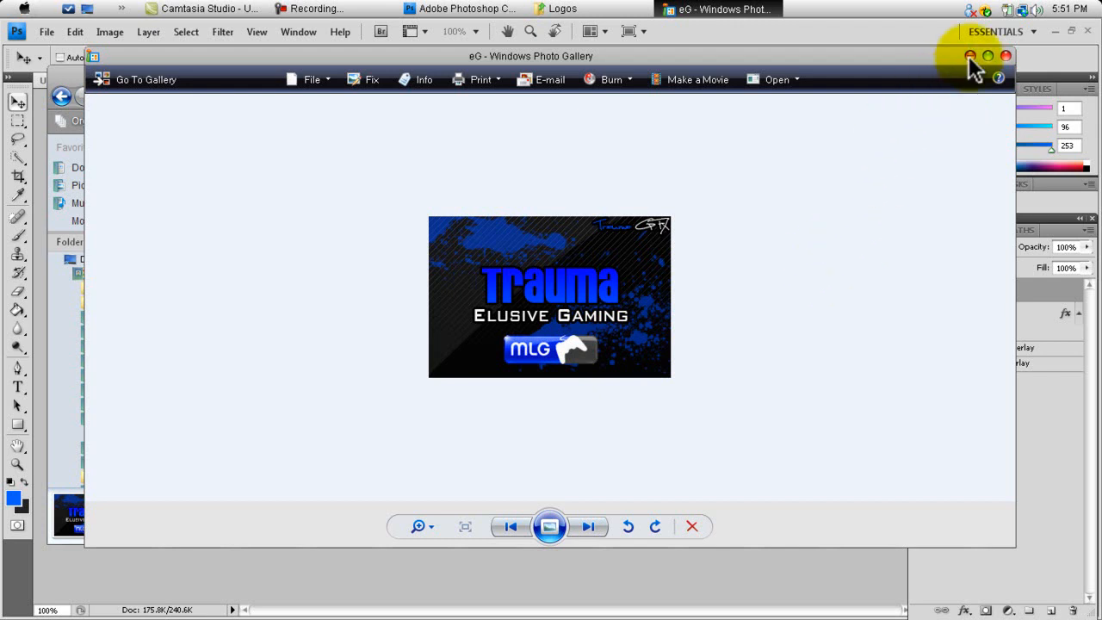
left_click(970, 57)
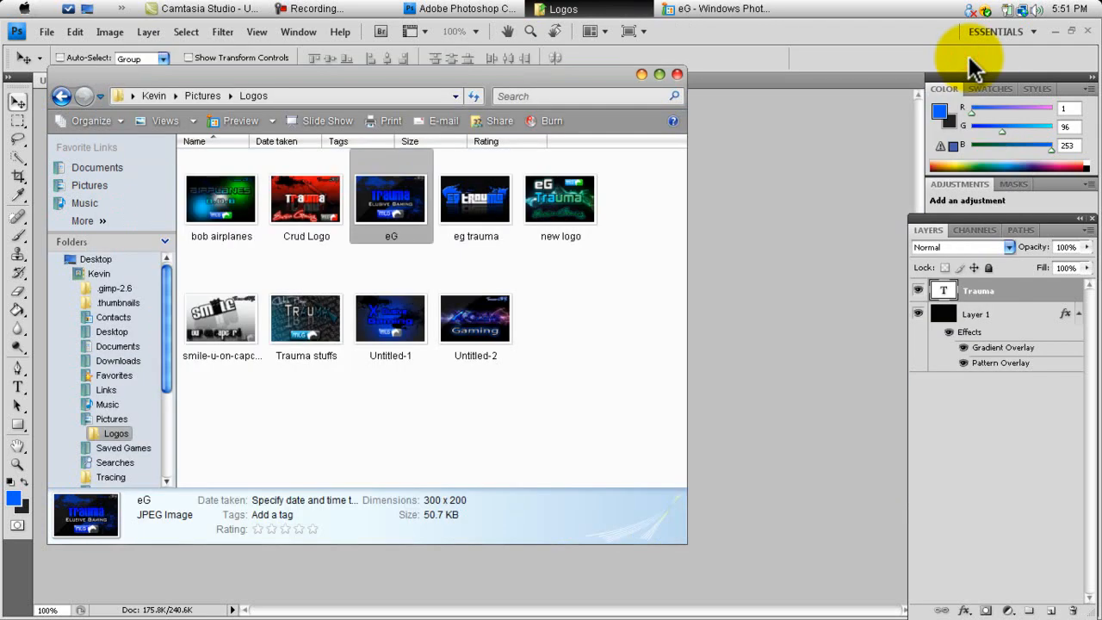
left_click(645, 74)
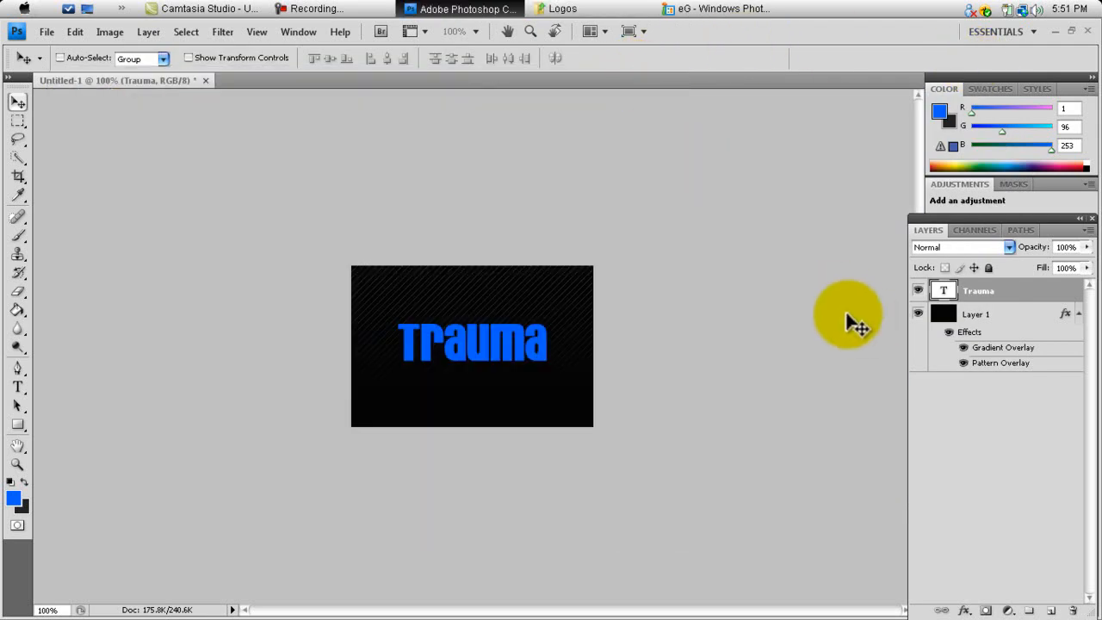
Add a 3 px black outside stroke to the Trauma text layer.
right_click(989, 291)
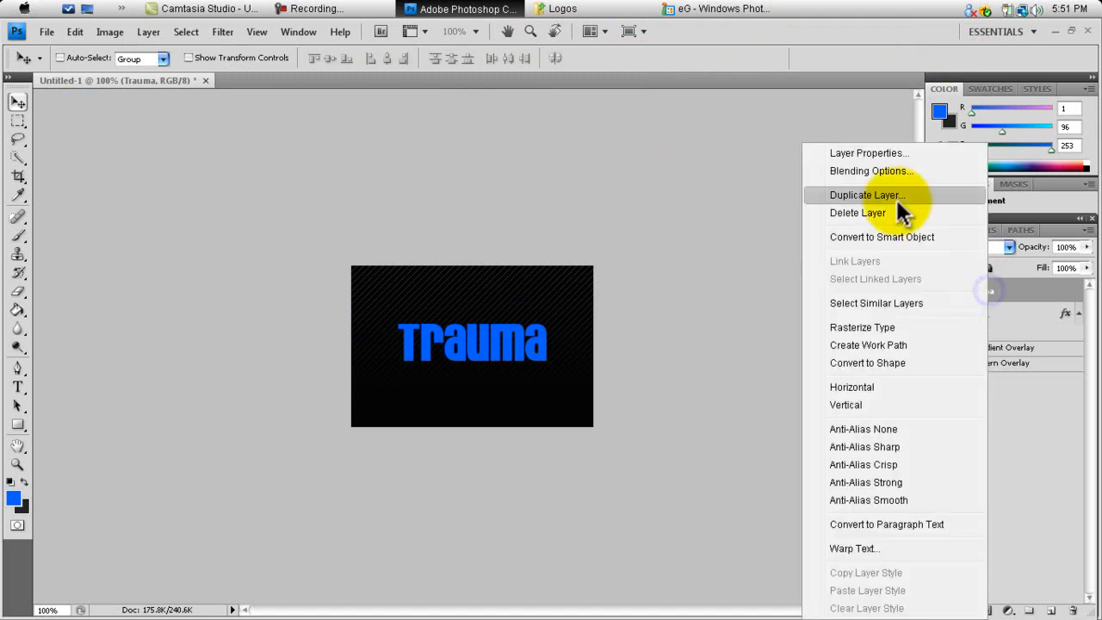
left_click(887, 169)
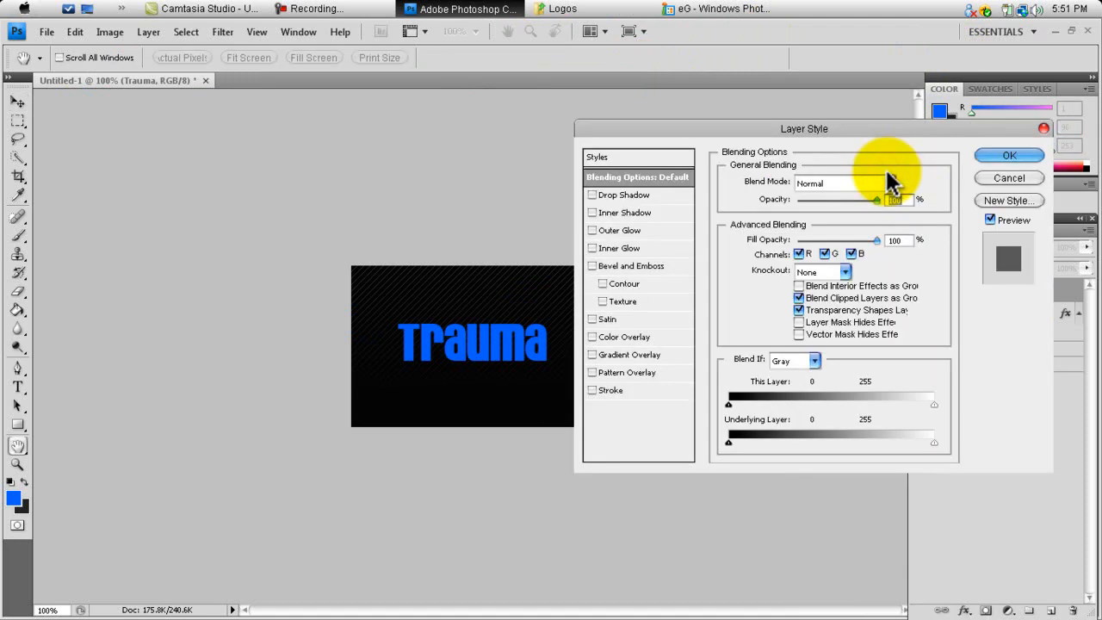
left_click(592, 390)
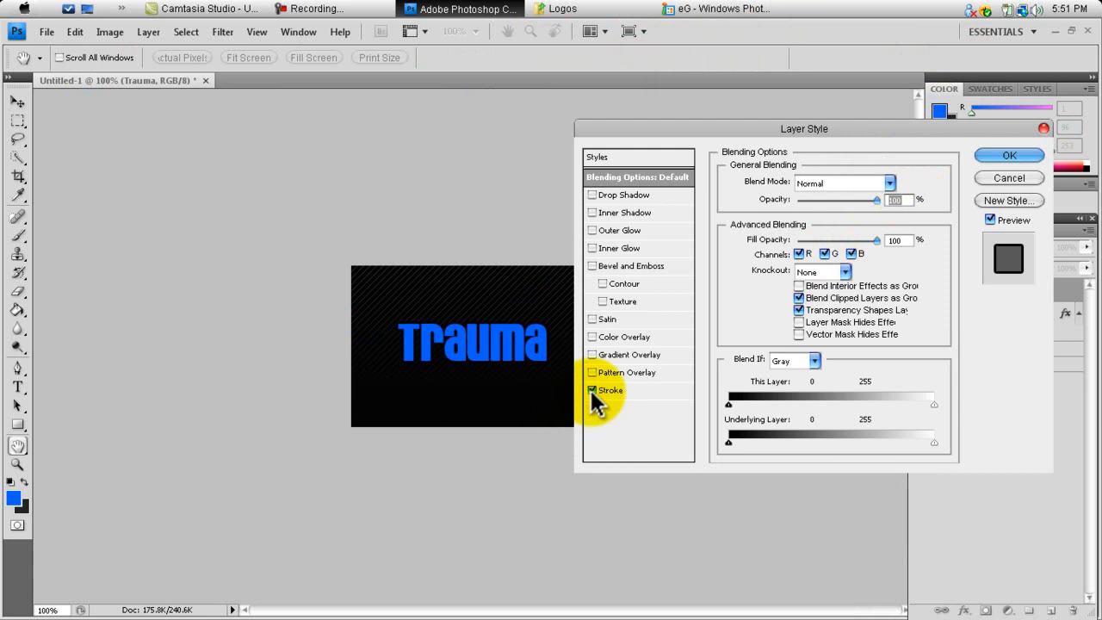
left_click(609, 390)
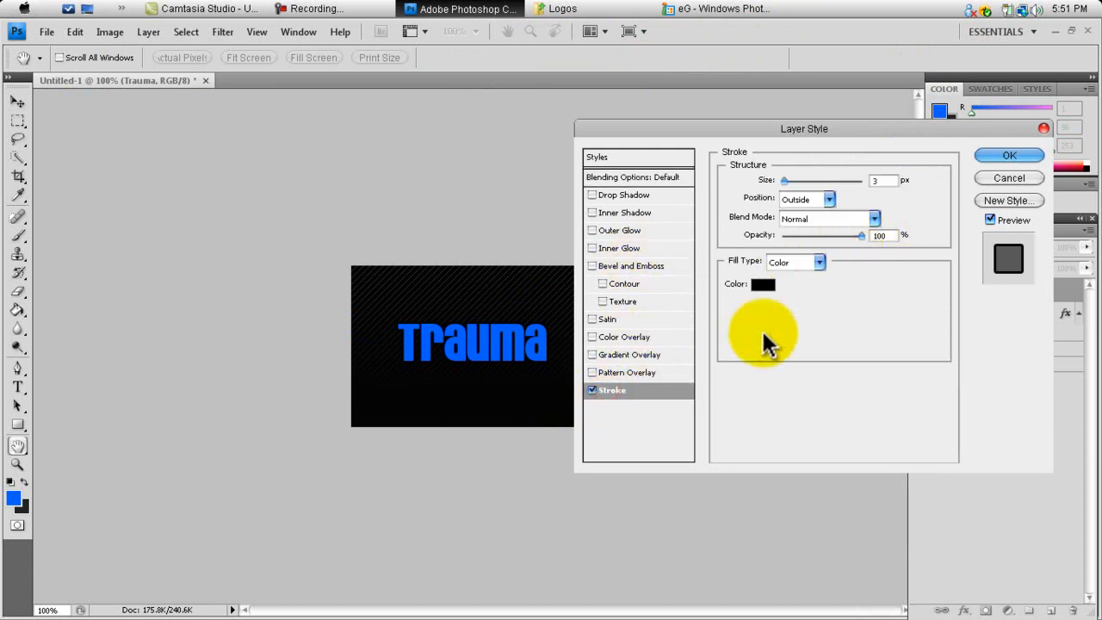
left_click(1007, 155)
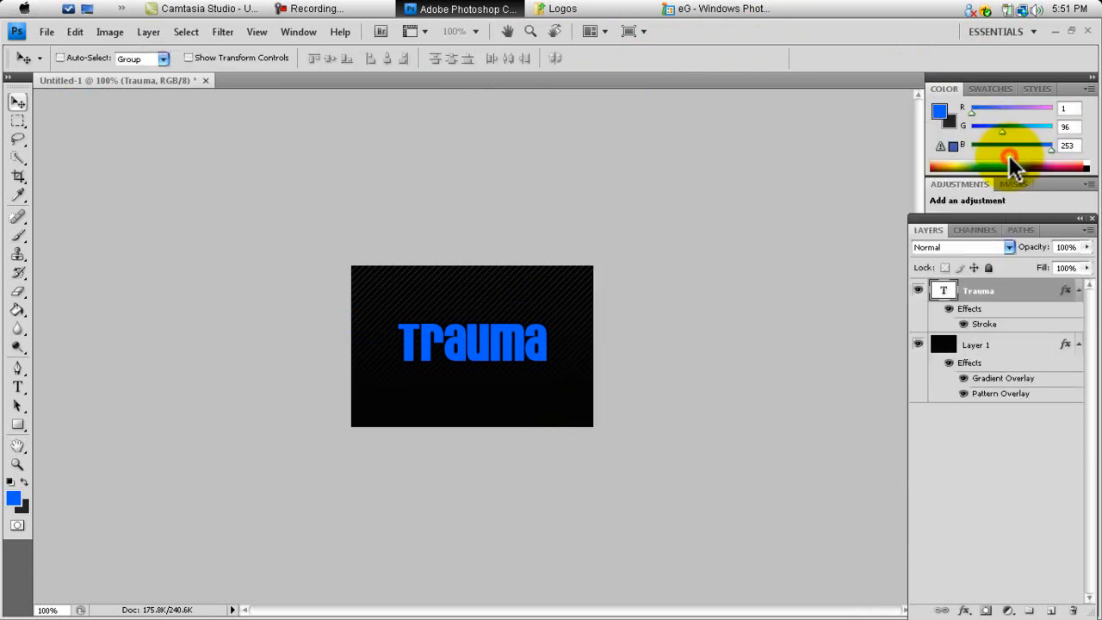
Add a new layer above Trauma and set the Type tool to BankGothic Md BT Medium at 36 pt.
left_click(1052, 611)
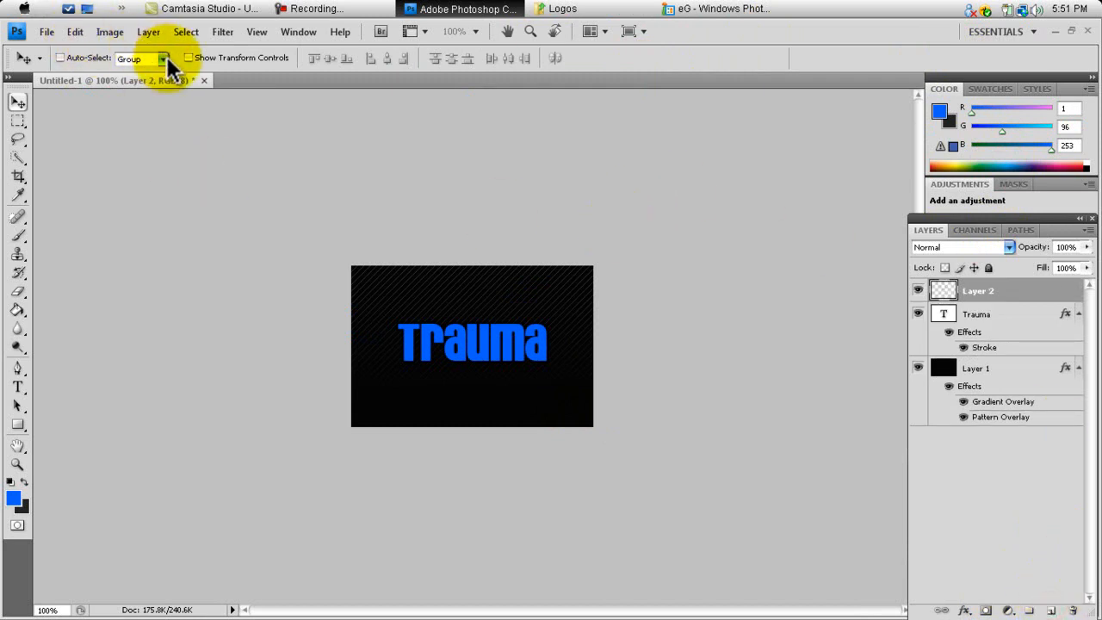
left_click(18, 388)
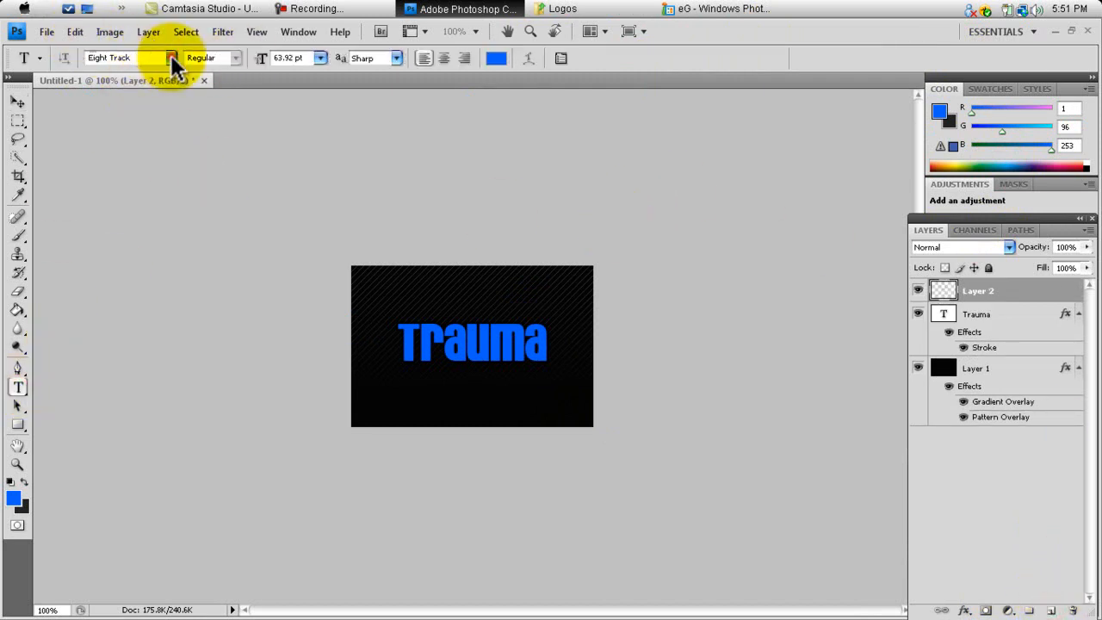
left_click(172, 58)
scroll(354, 206, "up", 1)
left_click_drag(355, 211, 347, 290)
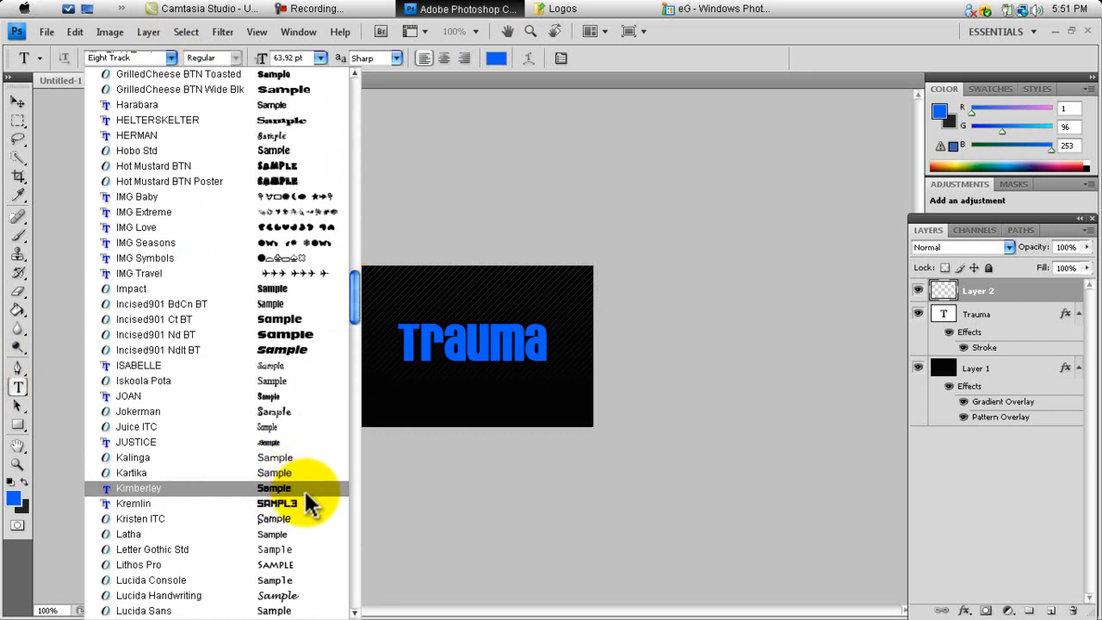
left_click_drag(353, 327, 335, 108)
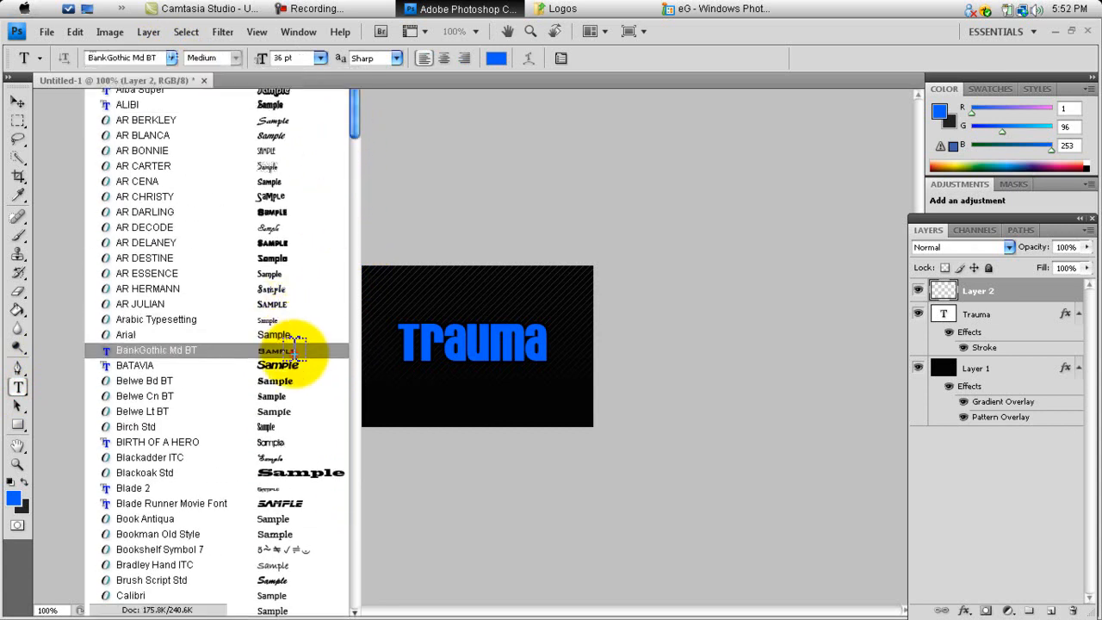
left_click(293, 352)
Set the text colour to near-white (fefeff) and add the text "Elusive Gaming" below Trauma.
left_click(499, 58)
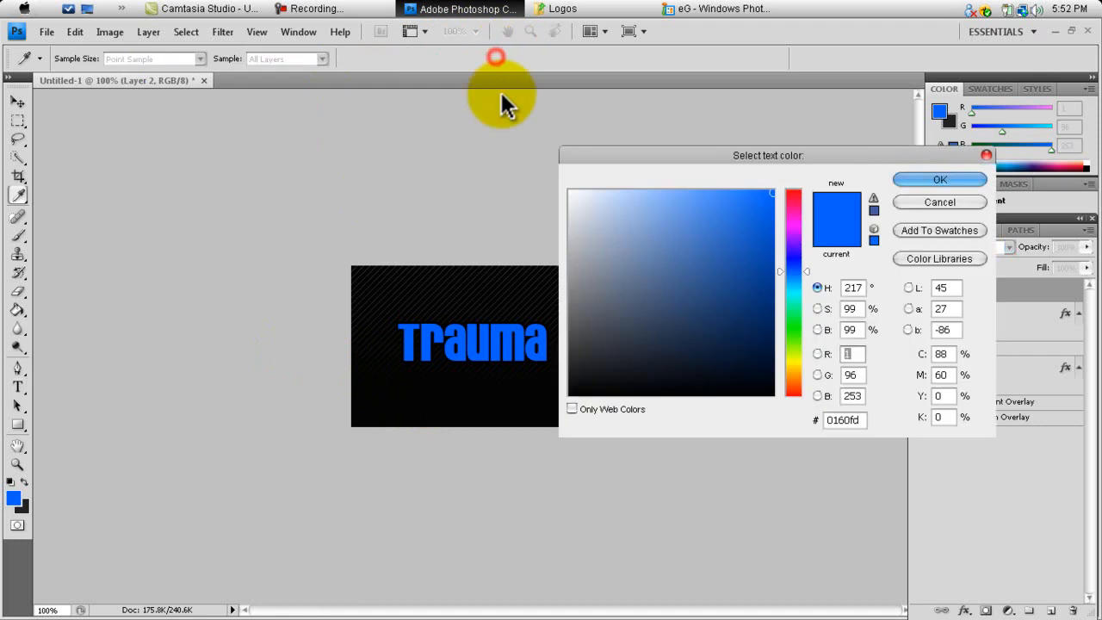
left_click(568, 189)
left_click(900, 179)
left_click(390, 392)
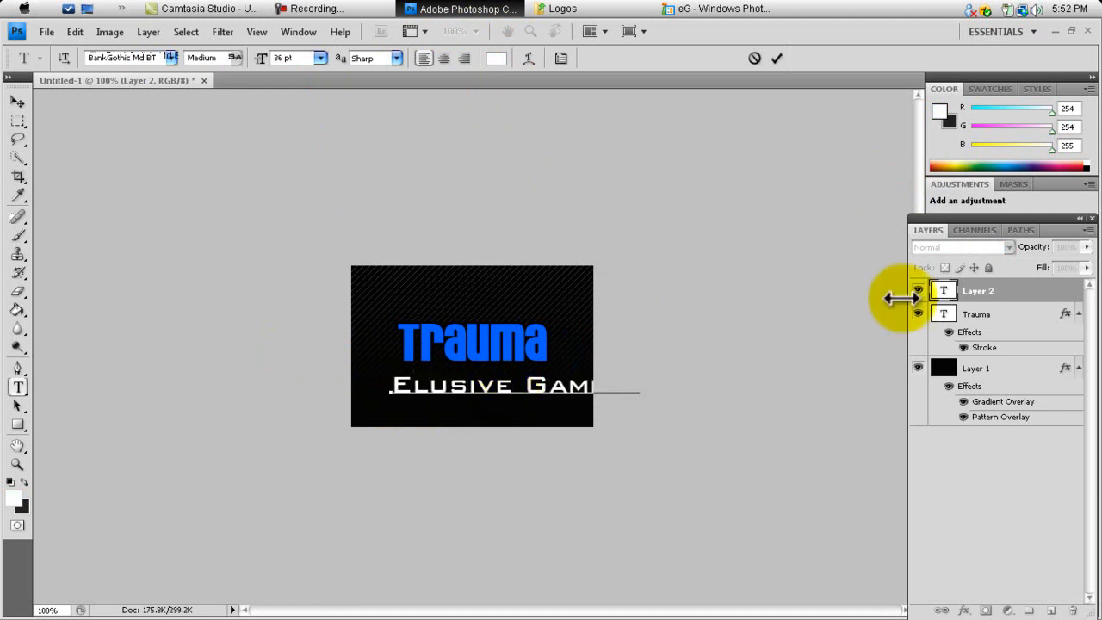
left_click(970, 297)
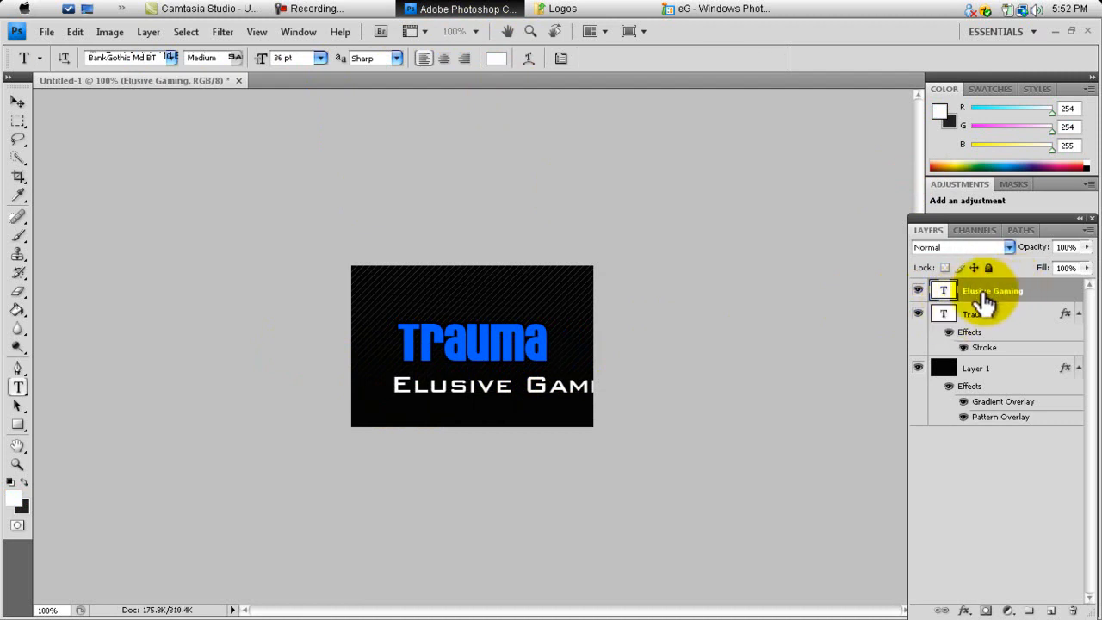
Narrow the Elusive Gaming text to about 74% width with Free Transform and place it directly beneath Trauma.
key("ctrl+t")
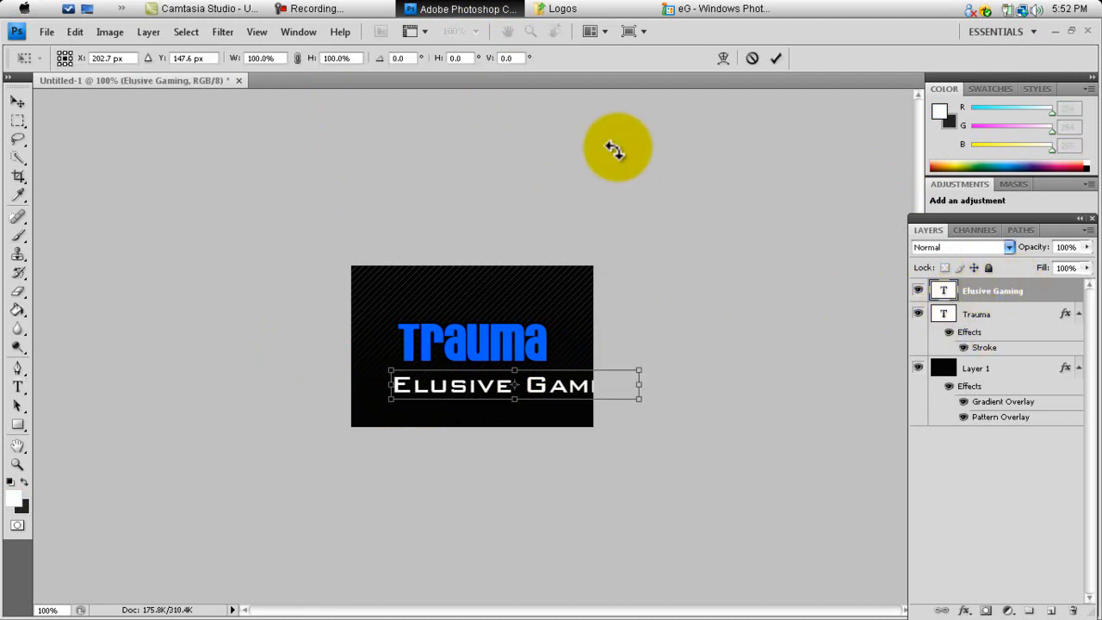
left_click_drag(568, 377, 525, 389)
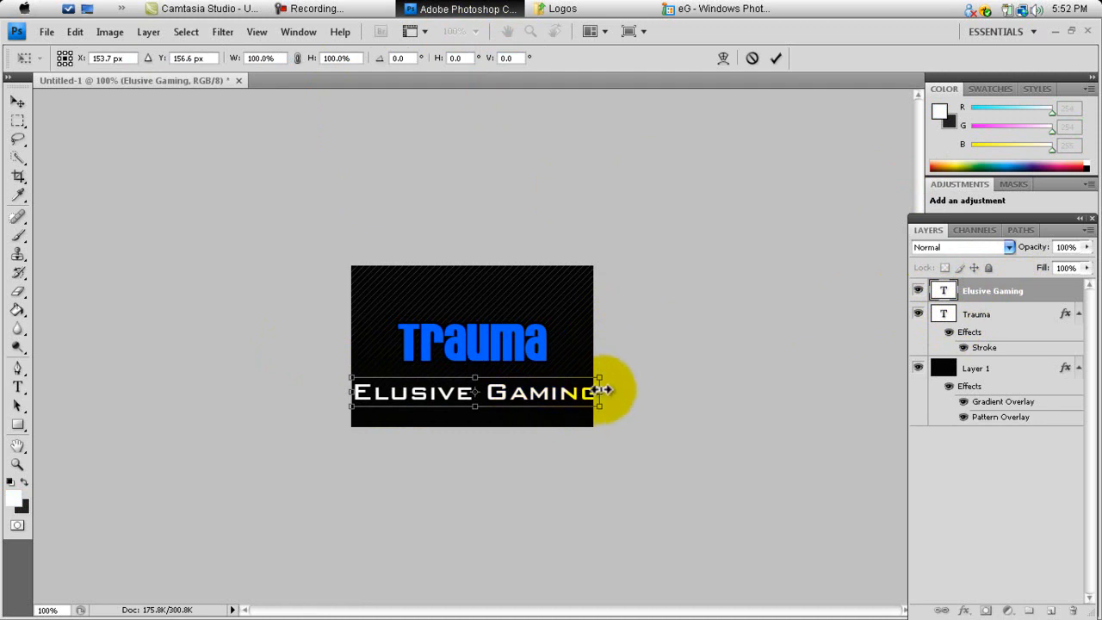
left_click_drag(600, 393, 568, 375)
left_click_drag(366, 375, 382, 376)
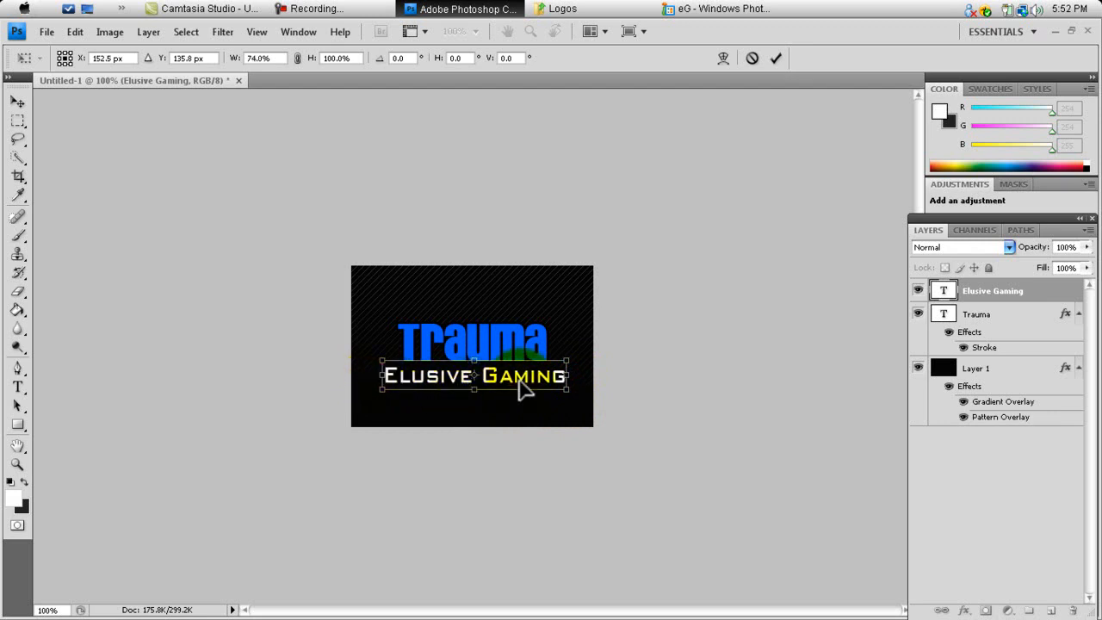
key("Return")
key("t")
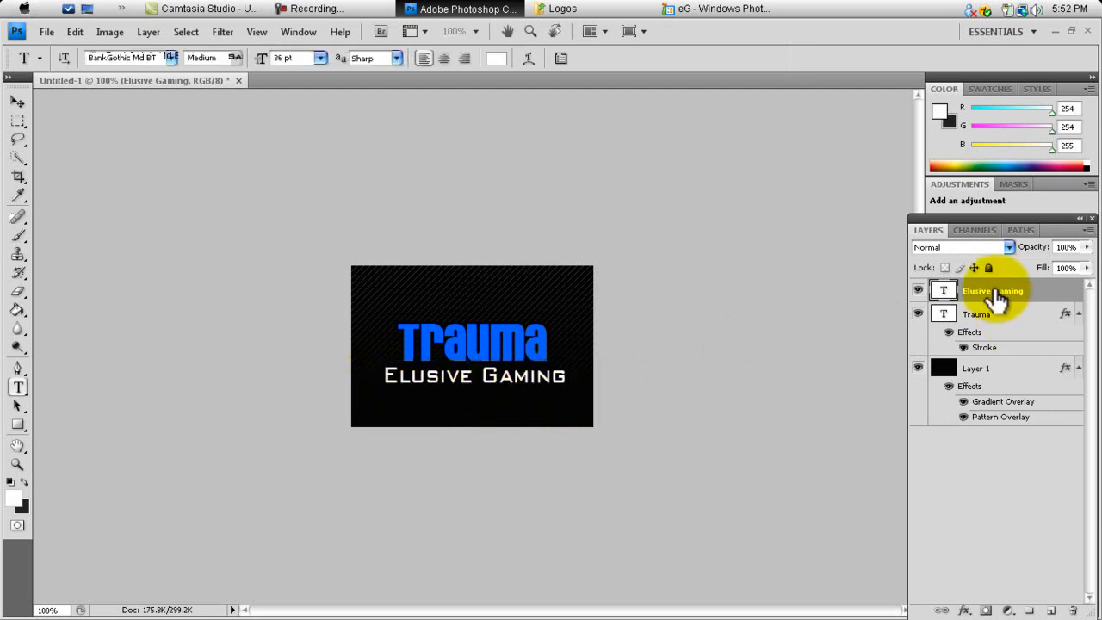
Add a stroke effect to the Elusive Gaming text layer.
right_click(995, 291)
left_click(878, 170)
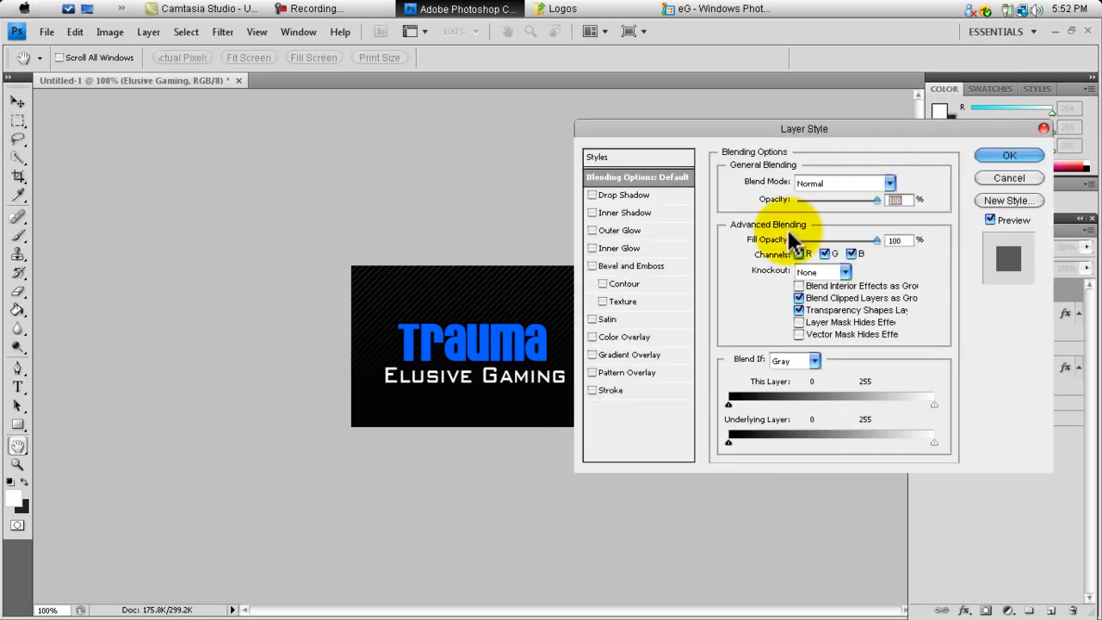
left_click(592, 390)
left_click(1002, 153)
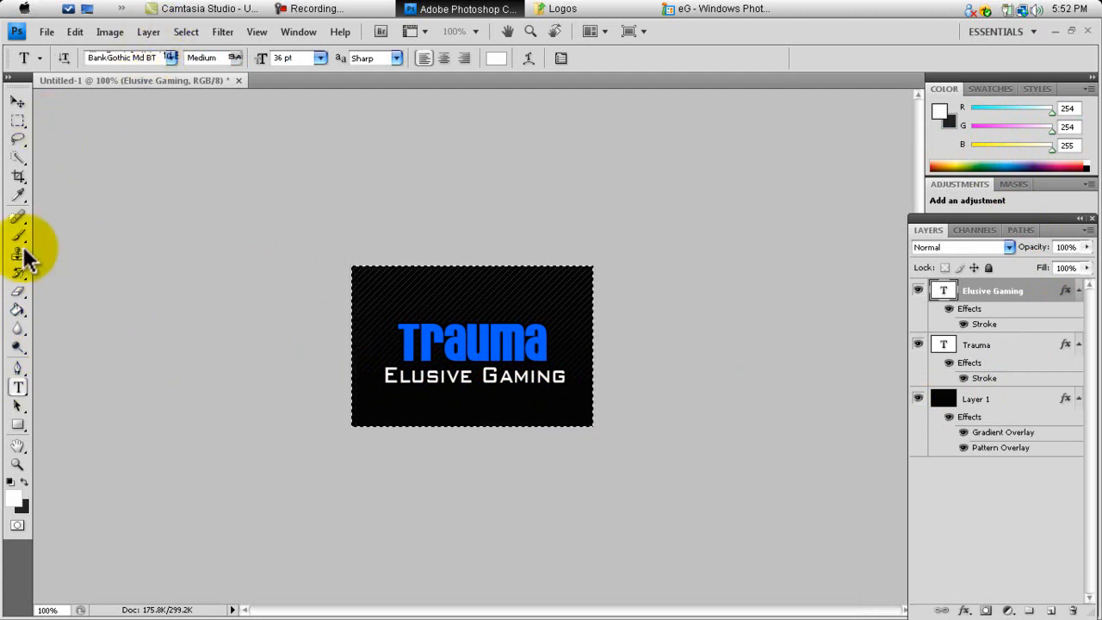
Centre the Elusive Gaming text horizontally on the canvas and clear the selection.
left_click(17, 101)
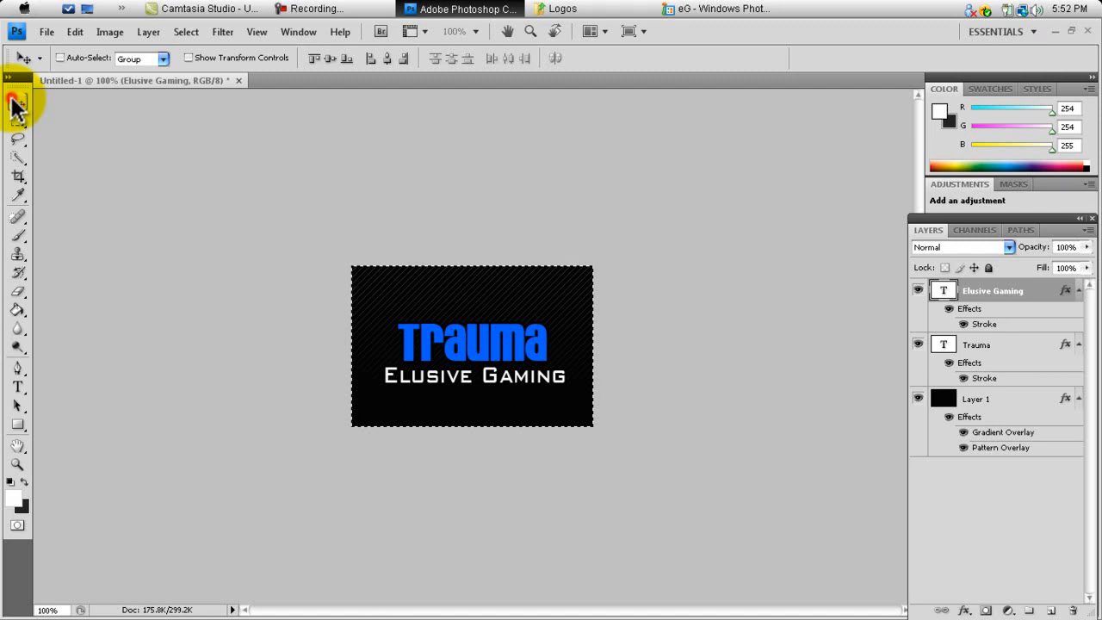
left_click(389, 58)
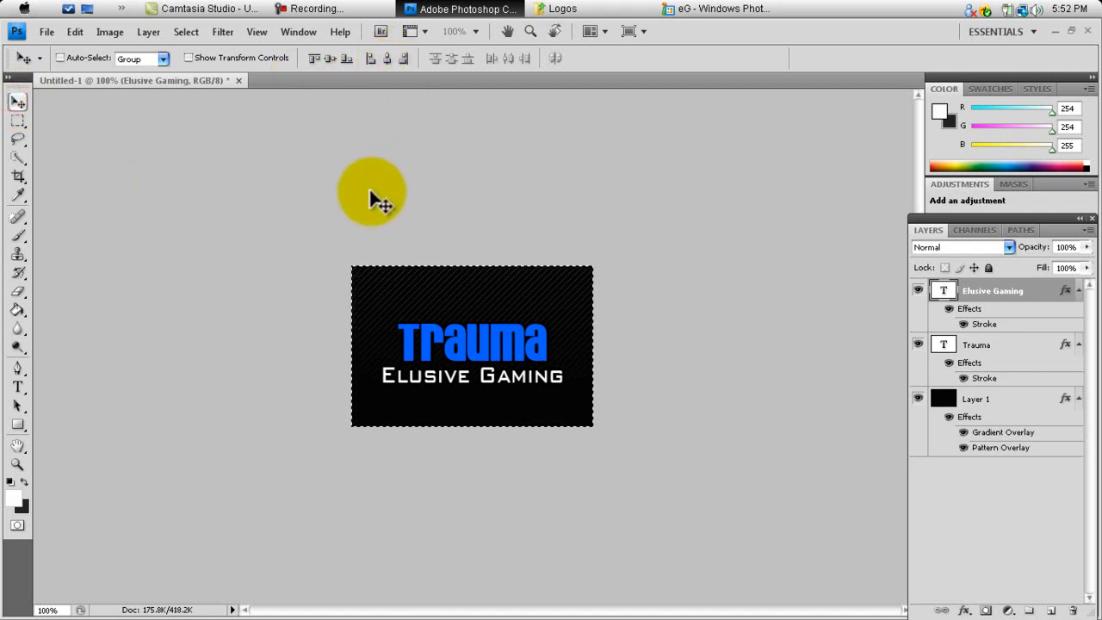
left_click(185, 32)
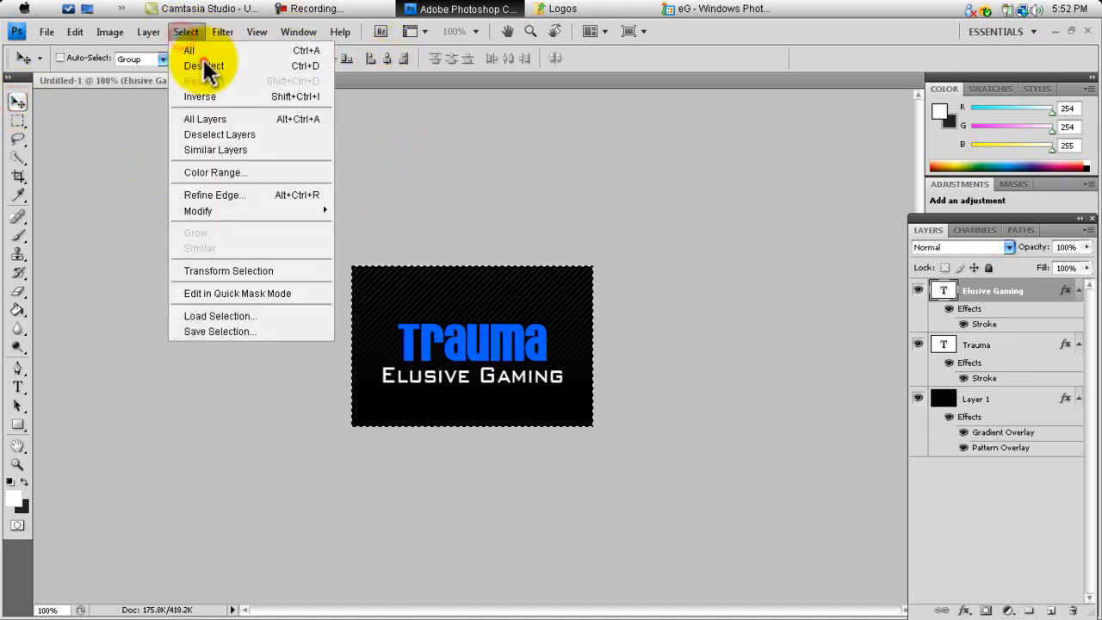
left_click(210, 66)
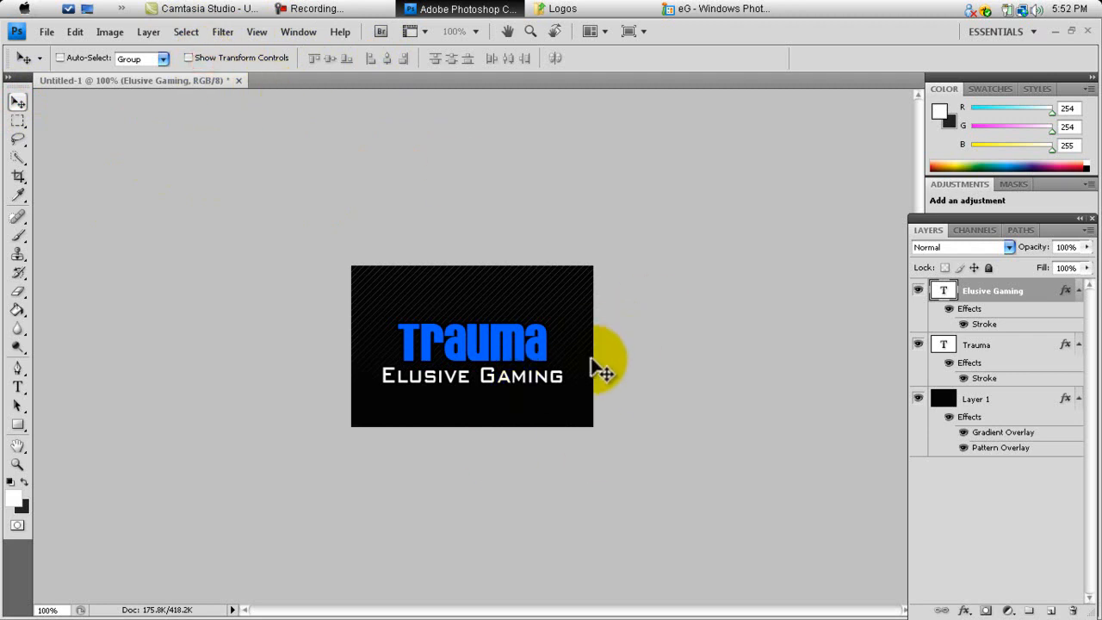
Add a new layer above Elusive Gaming and load an additional brush set for the Brush tool.
left_click(1052, 612)
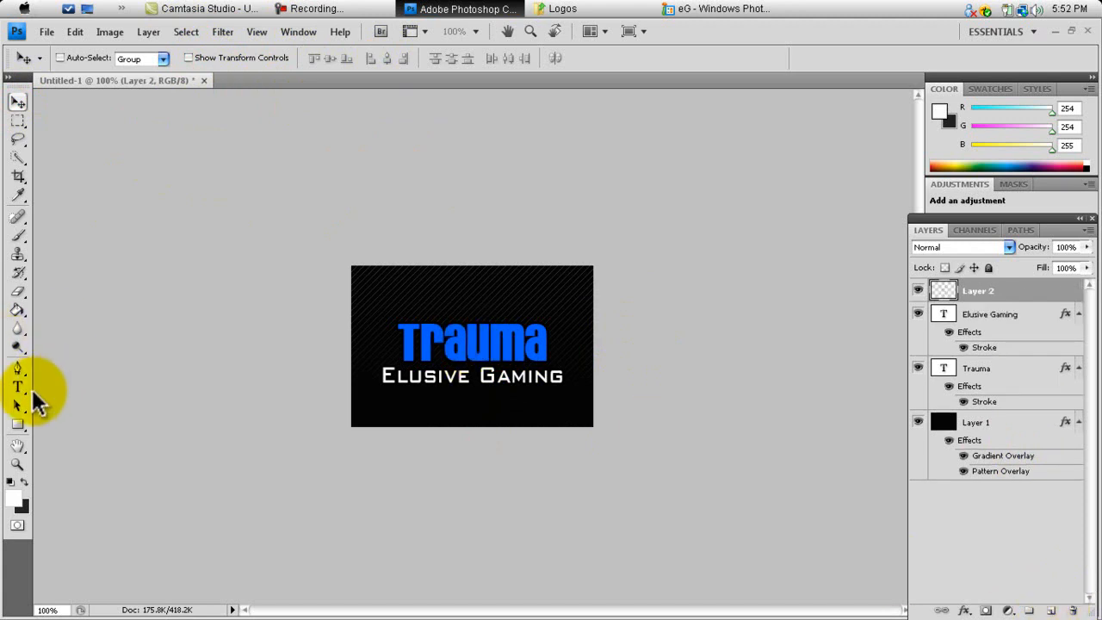
left_click(18, 236)
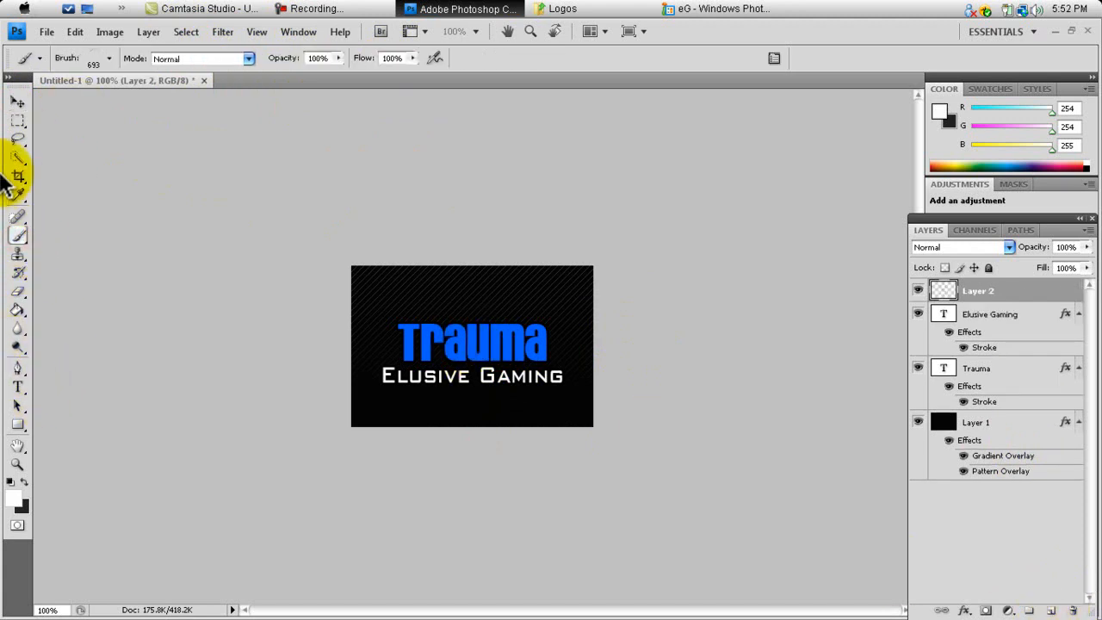
left_click(109, 58)
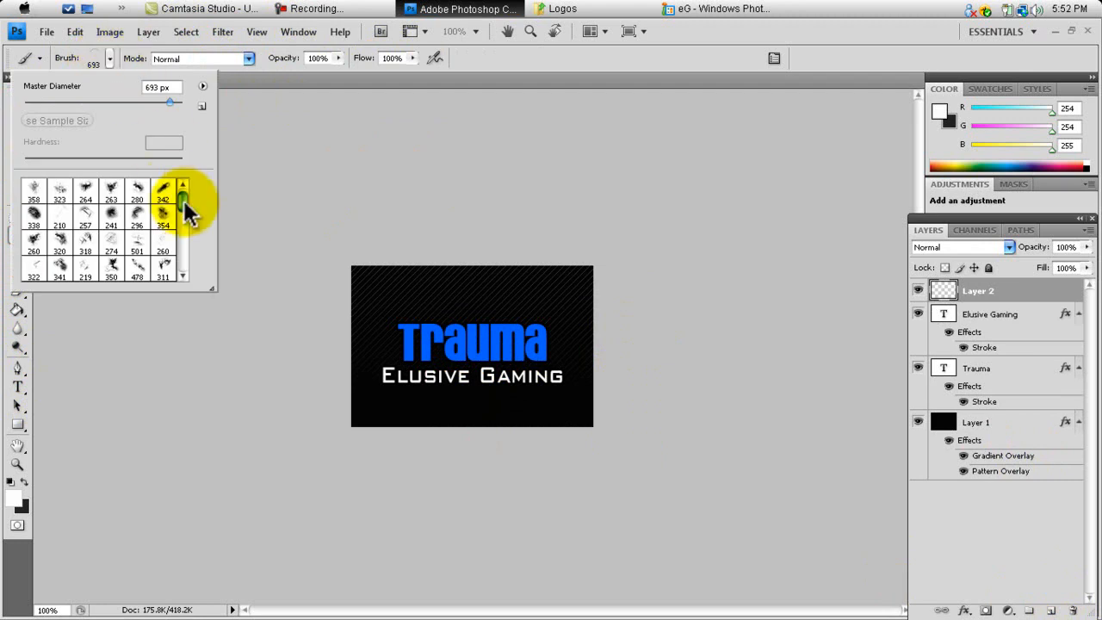
mouse_move(183, 199)
left_mouse_down()
mouse_move(185, 254)
mouse_move(180, 192)
left_mouse_up()
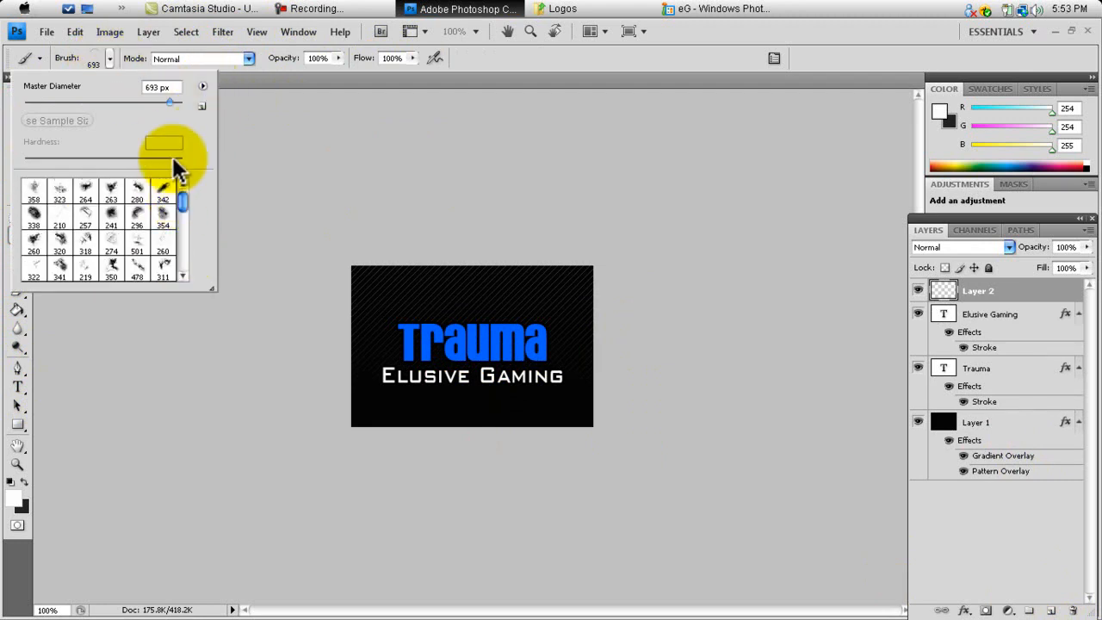
left_click(203, 87)
left_click(320, 281)
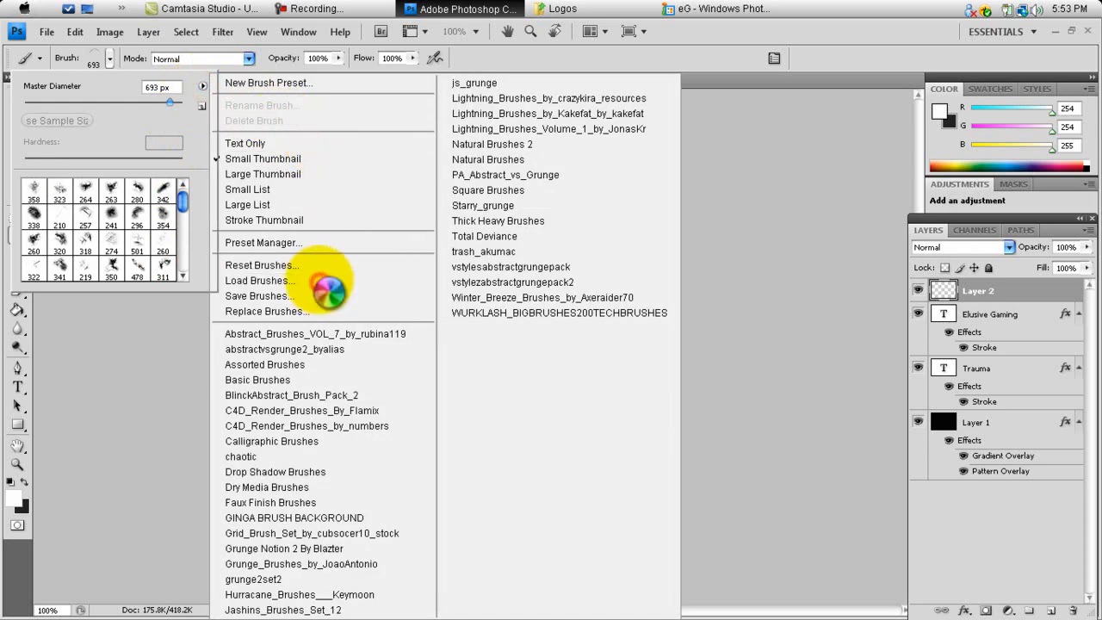
double_click(513, 153)
Choose a 675 px splatter brush from the brush presets and reduce its master diameter to 236 px.
left_click_drag(180, 202, 184, 230)
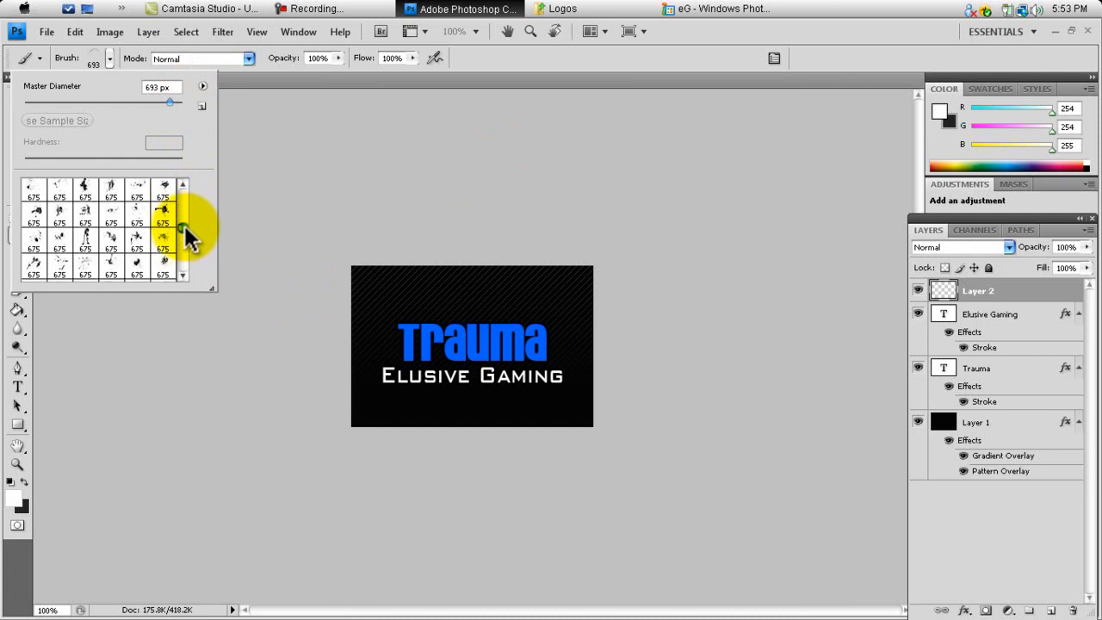
left_click(182, 276)
left_click(182, 276)
left_click(182, 277)
left_click(182, 276)
left_click(182, 276)
left_click(181, 277)
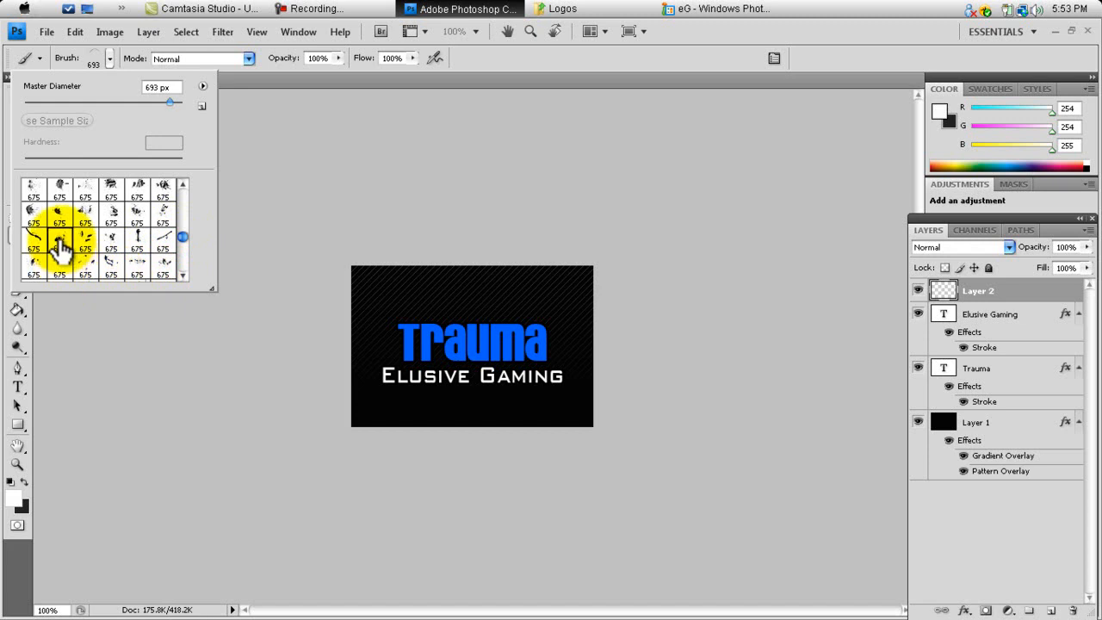
left_click_drag(168, 100, 145, 100)
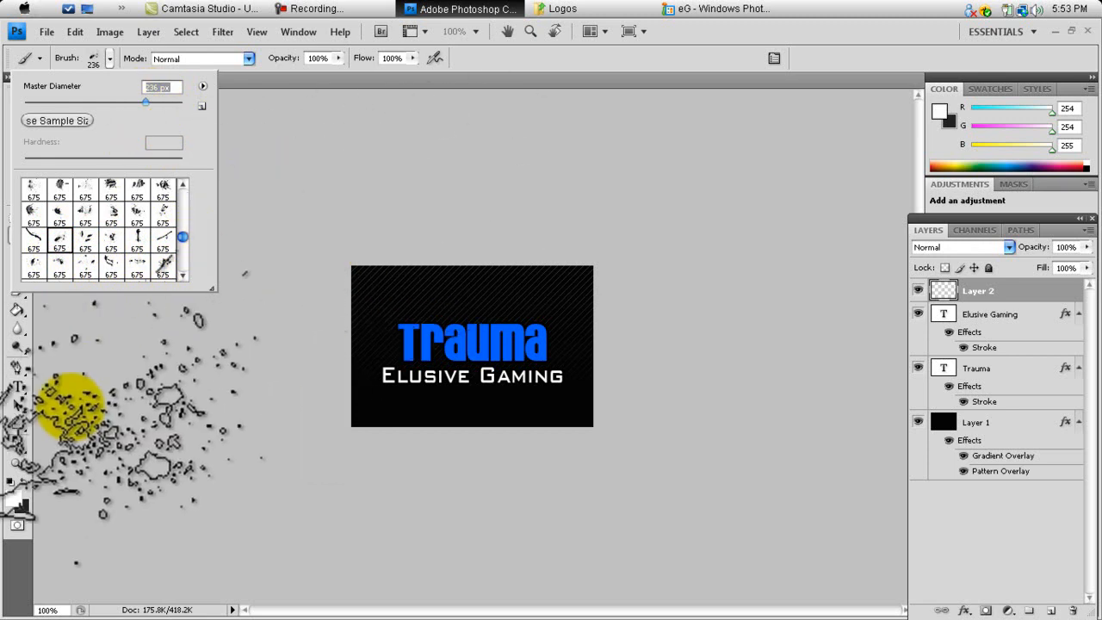
Set the foreground colour to blue 015ffd and stamp the splatter brush over the right side of the logo on Layer 2.
left_click(14, 498)
left_click(14, 497)
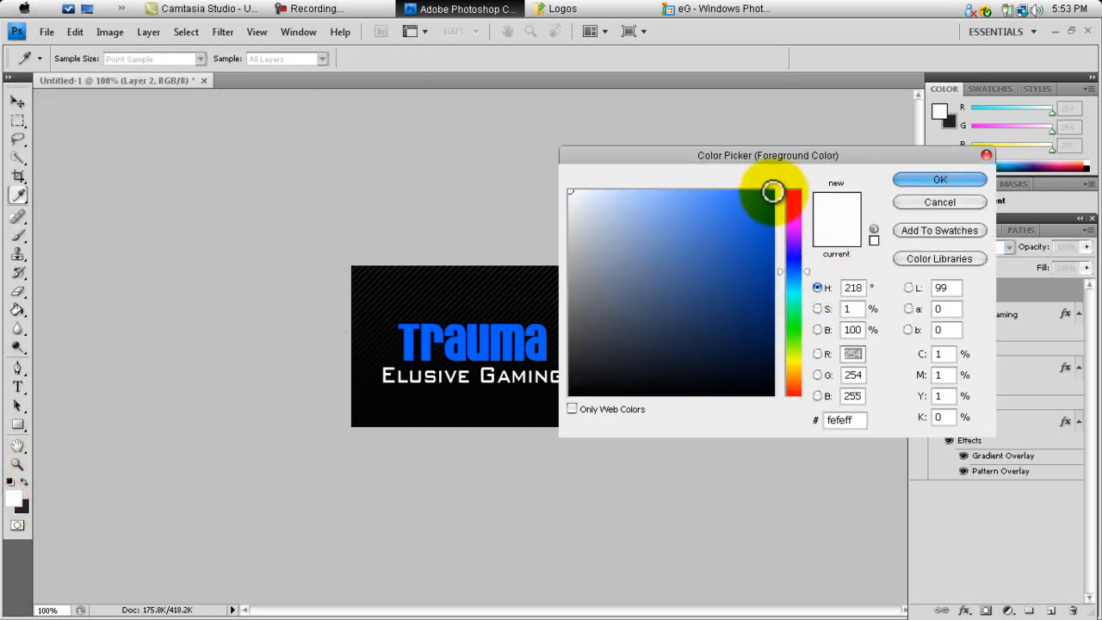
left_click(945, 178)
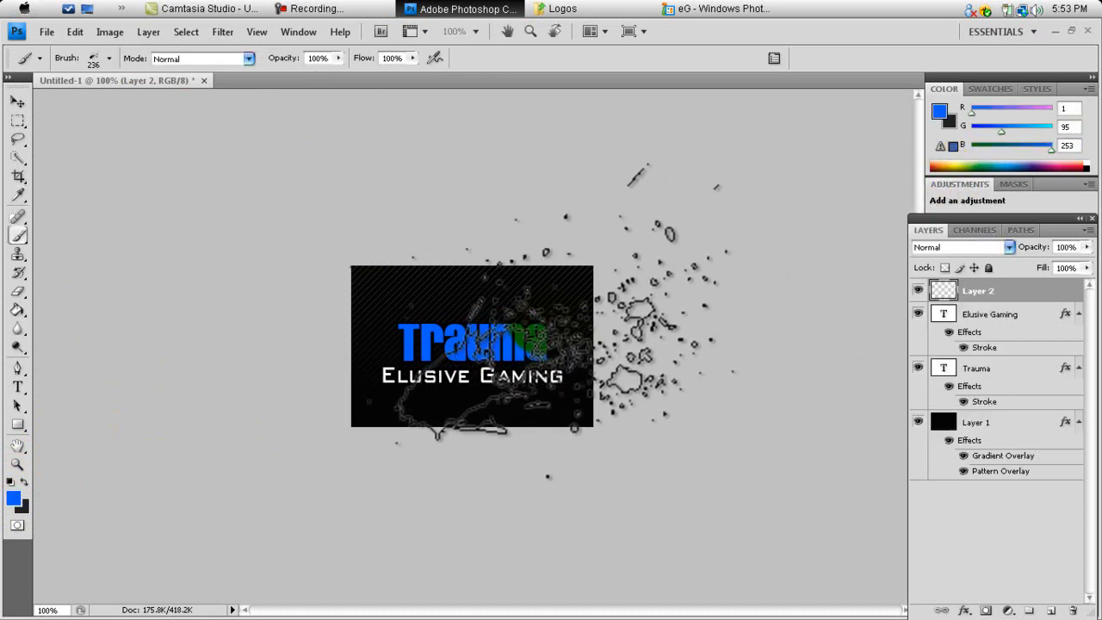
left_click(546, 323)
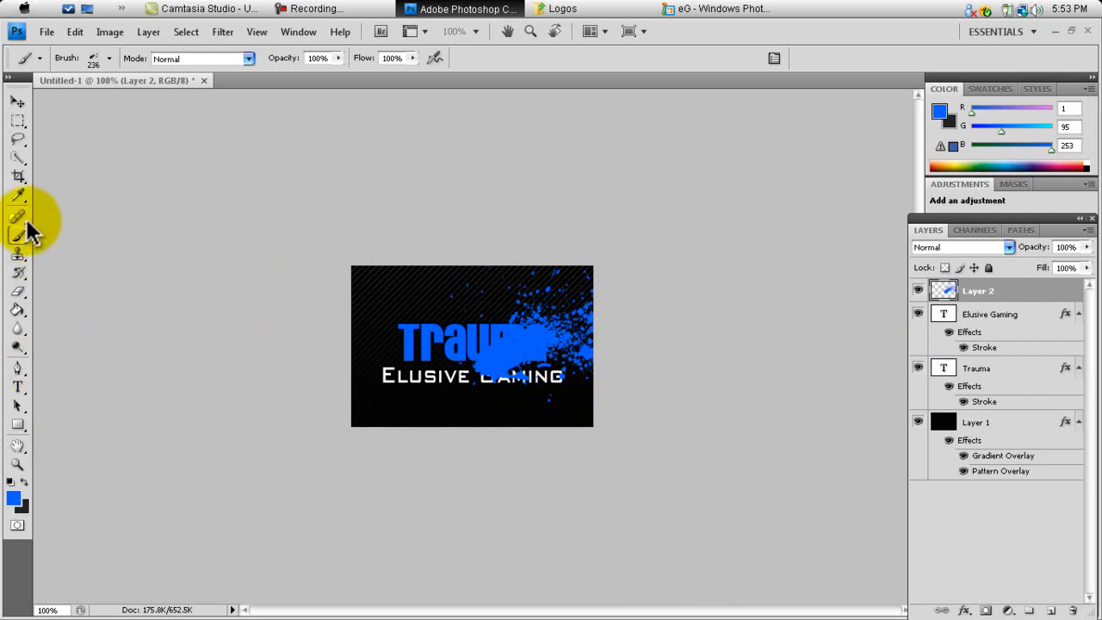
Choose a different 675 px splatter brush, reduce its master diameter to 236 px and stamp it in the canvas's upper-left corner.
left_click(109, 59)
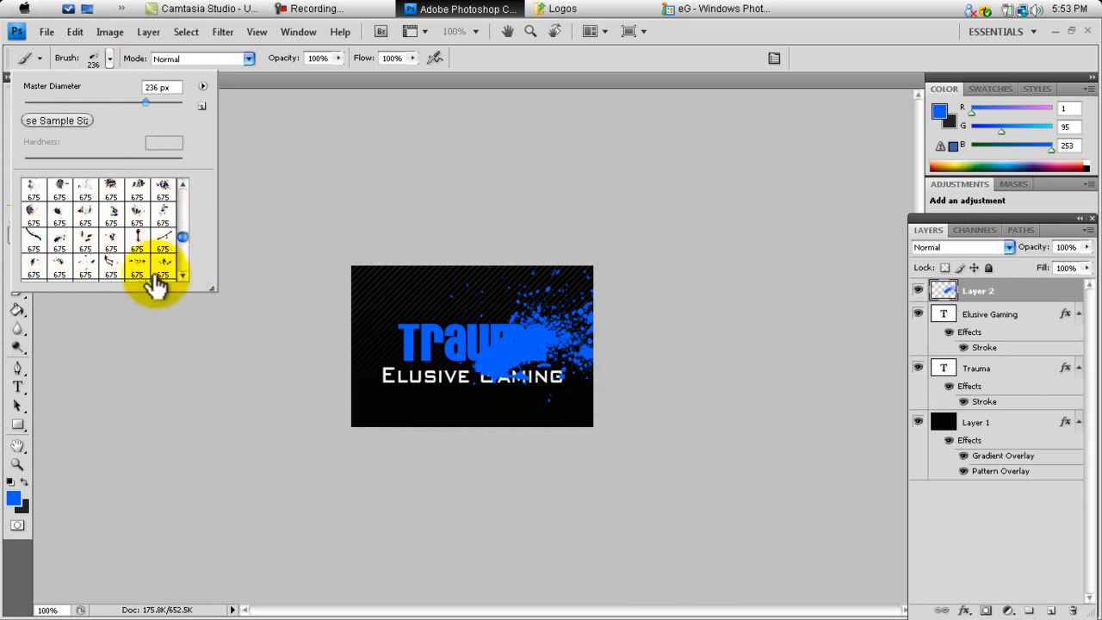
left_click(183, 276)
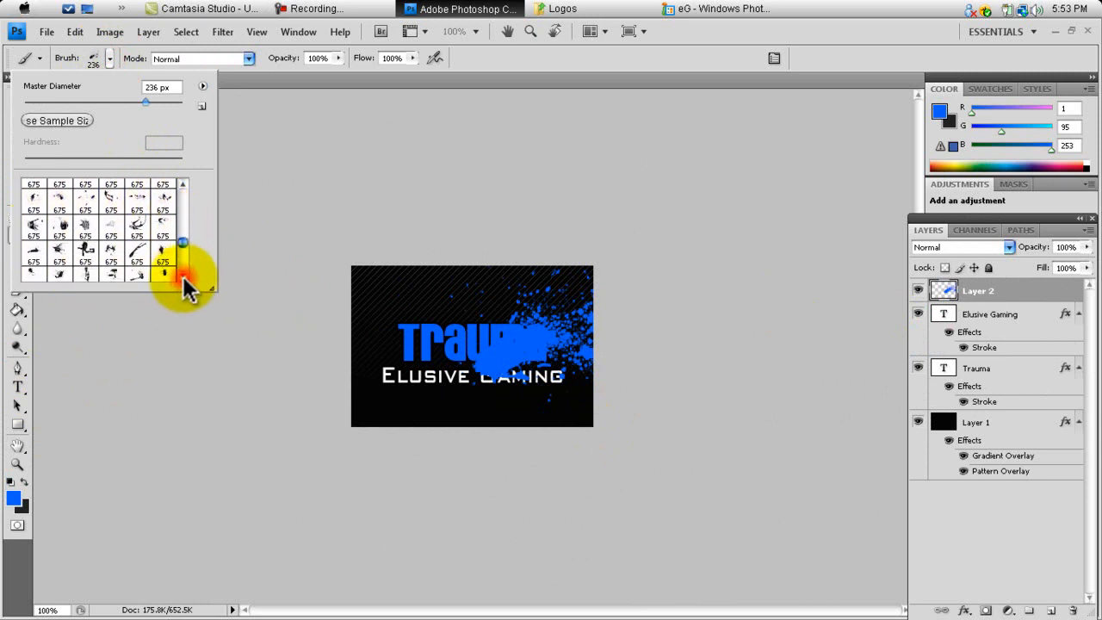
left_click(183, 277)
left_click(183, 278)
left_click(183, 277)
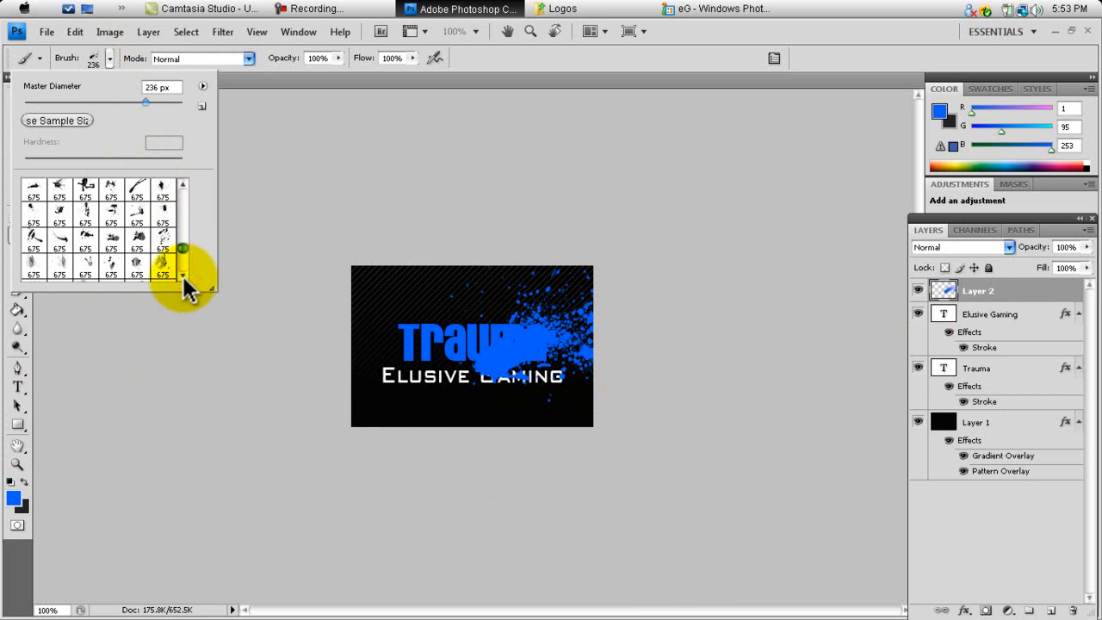
left_click(85, 240)
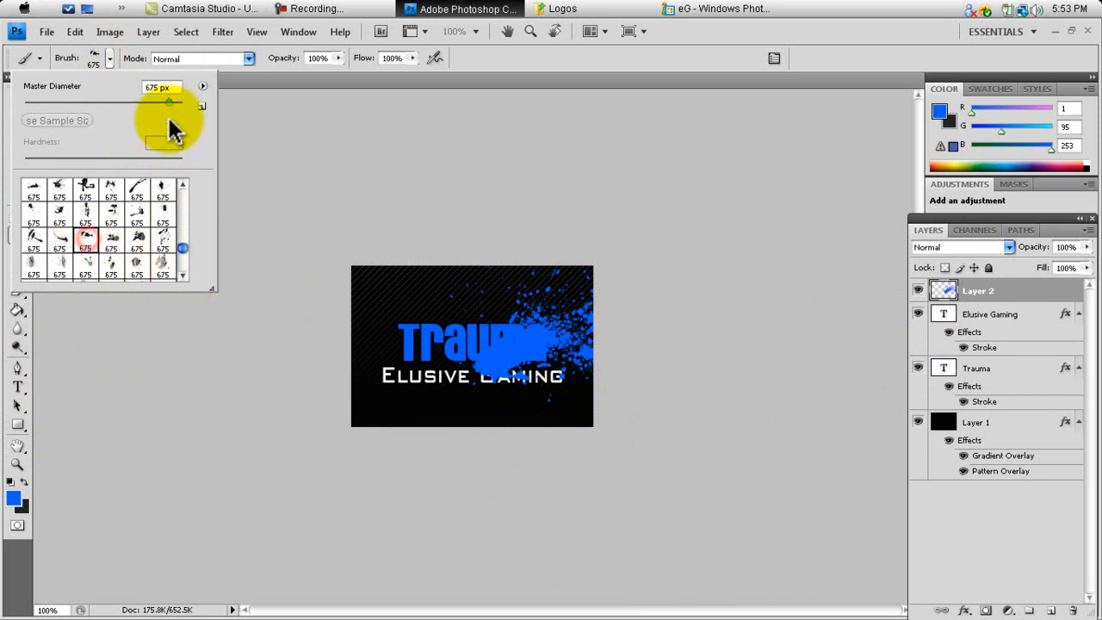
left_click_drag(168, 101, 144, 99)
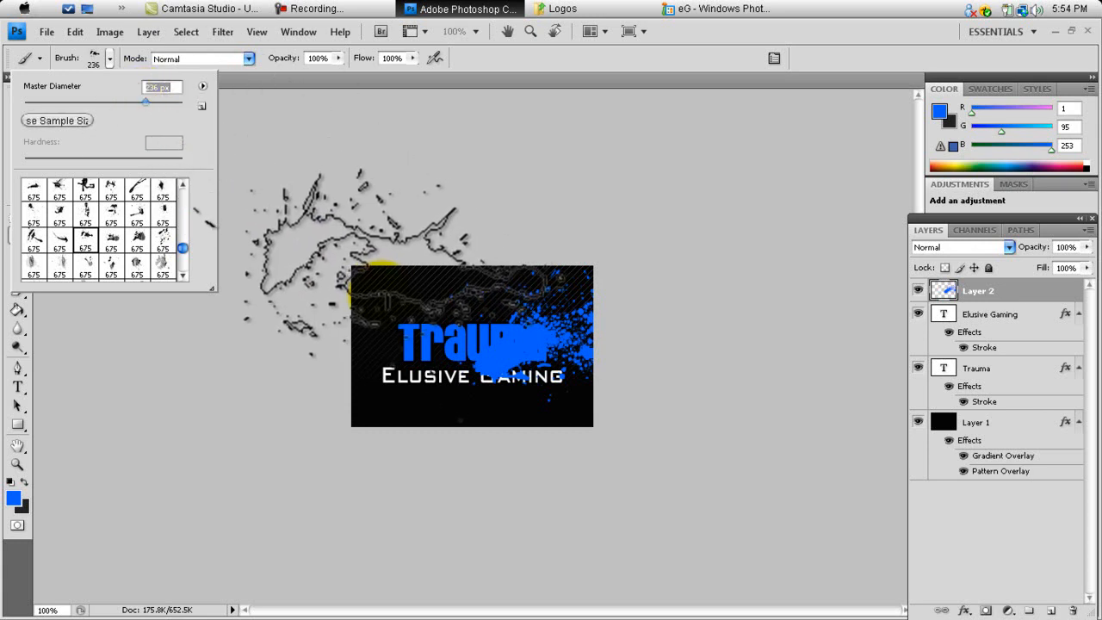
left_click(362, 295)
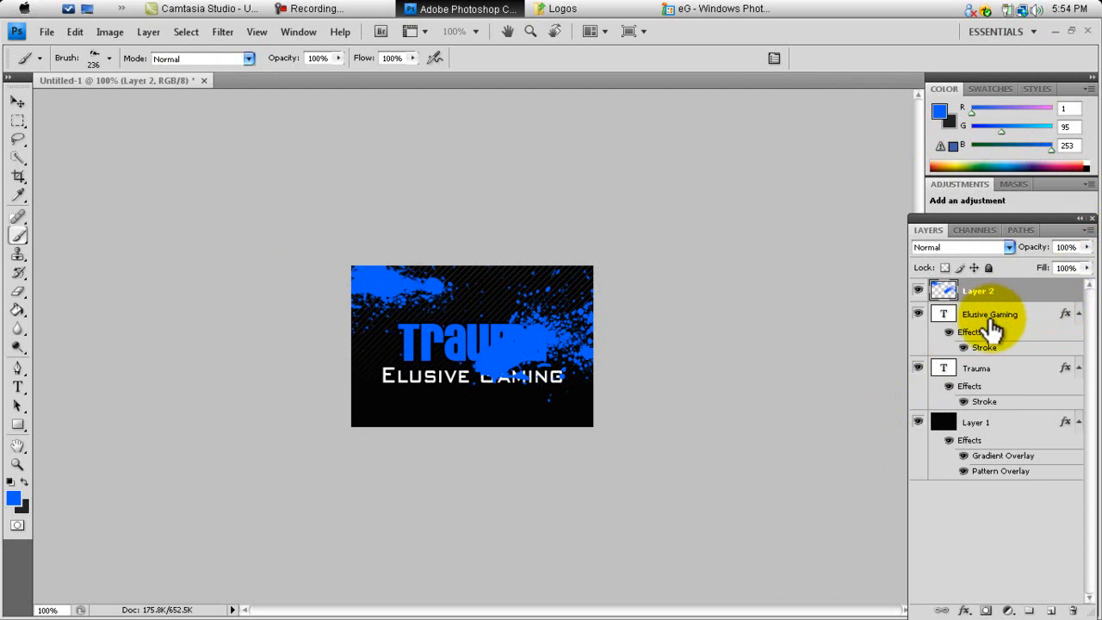
Move the Elusive Gaming and Trauma text layers above the splatter on Layer 2, and make Layer 2 active.
left_click_drag(991, 320, 990, 293)
left_click_drag(985, 377, 982, 353)
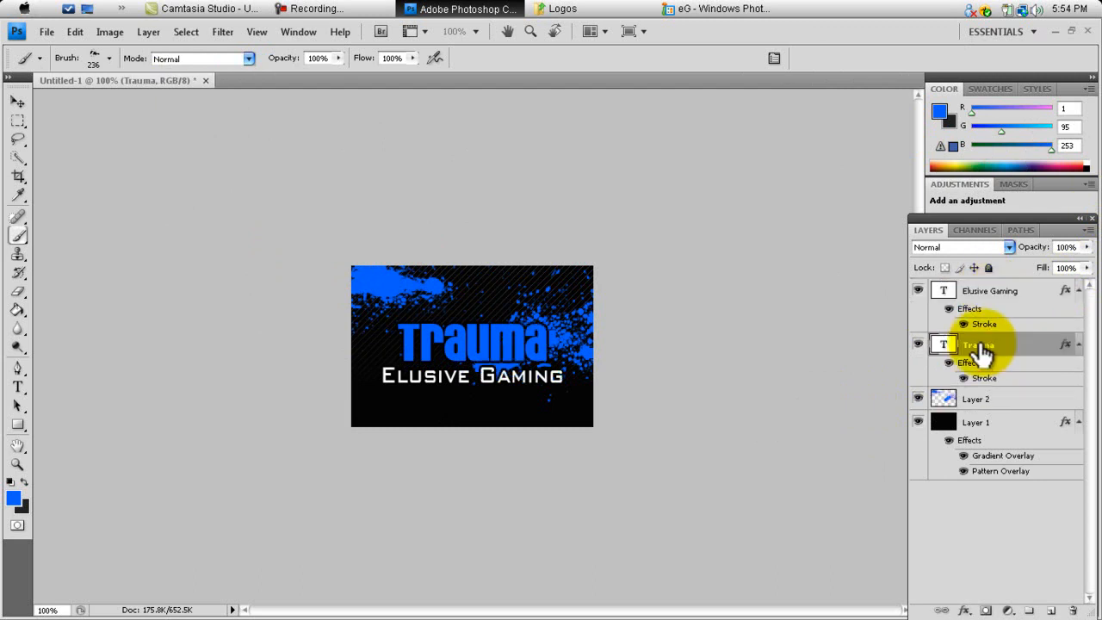
left_click(990, 399)
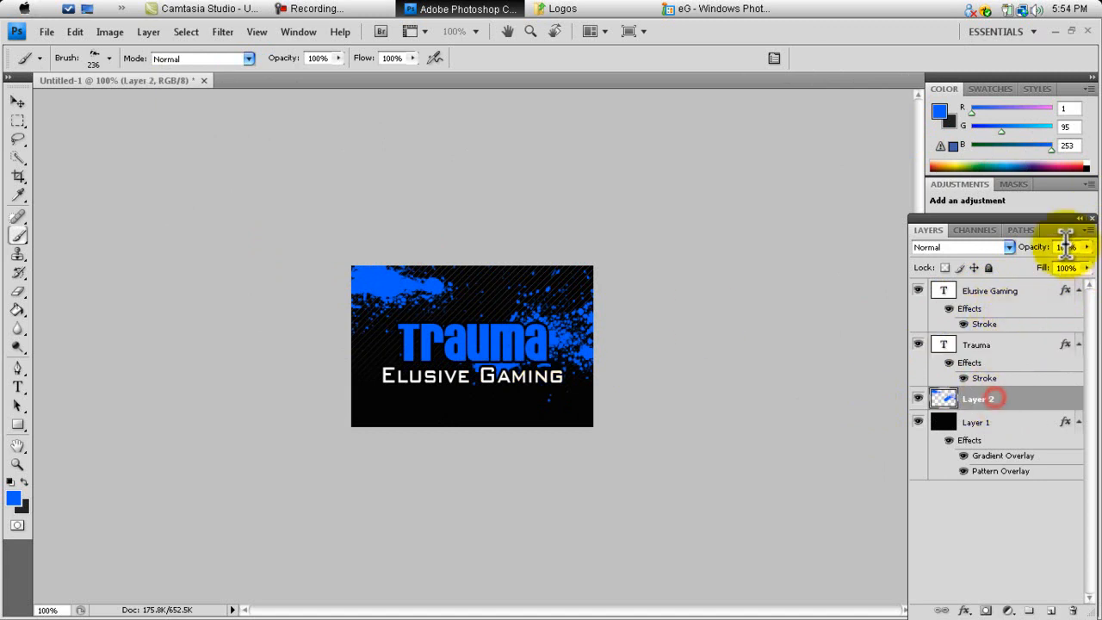
Try a stroke effect on Layer 2 and compare it with the eG reference logo in Windows Photo Gallery.
right_click(983, 398)
left_click(861, 255)
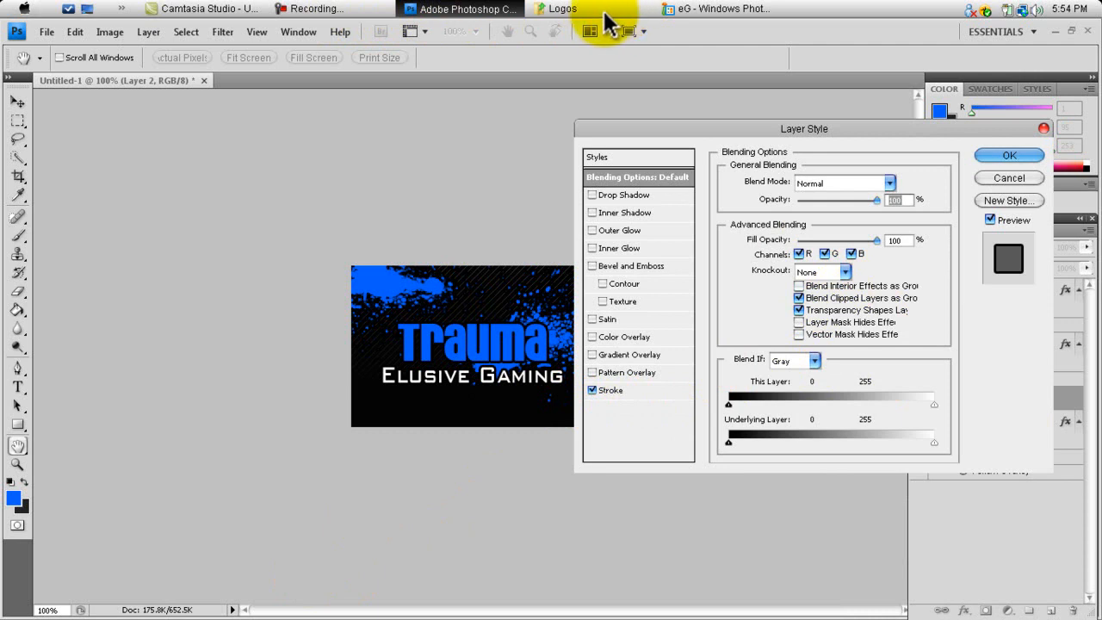
left_click(696, 10)
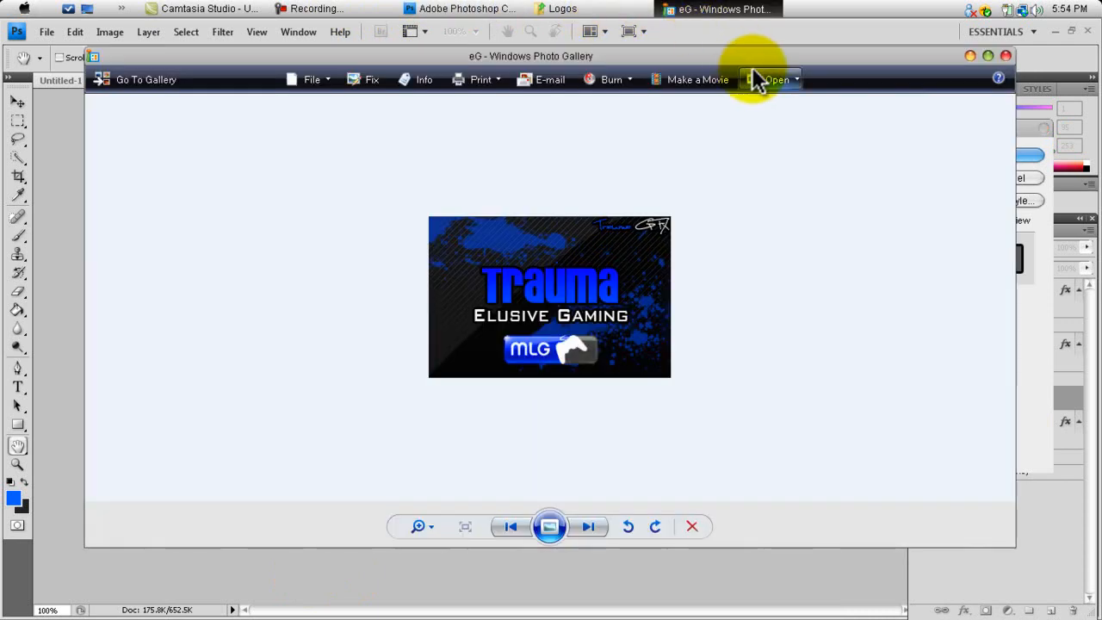
left_click(1006, 58)
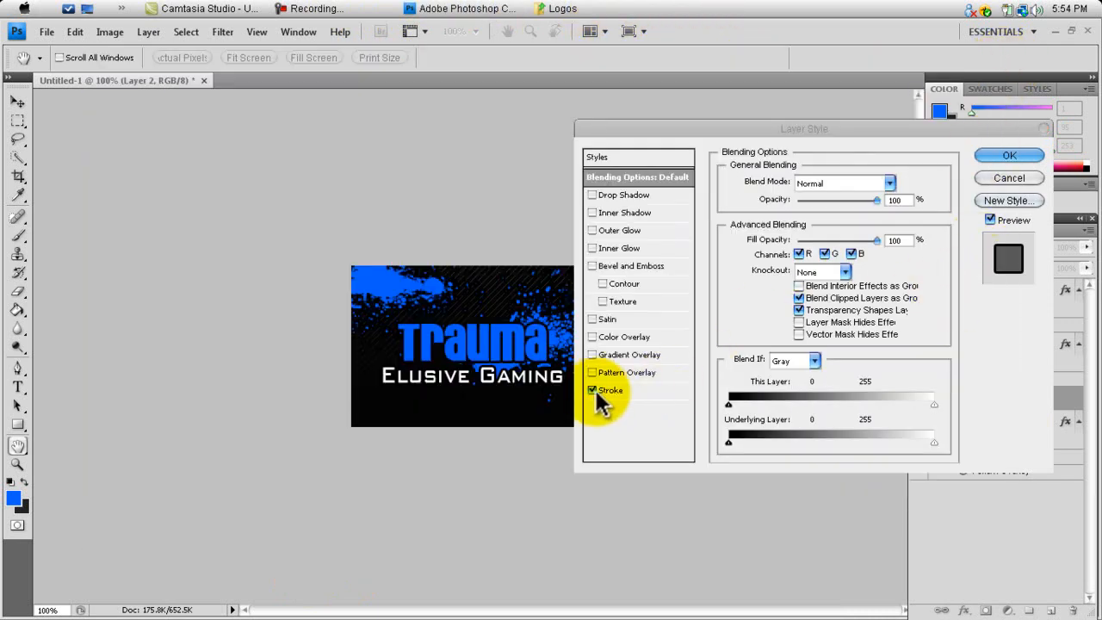
left_click(594, 391)
left_click(1023, 157)
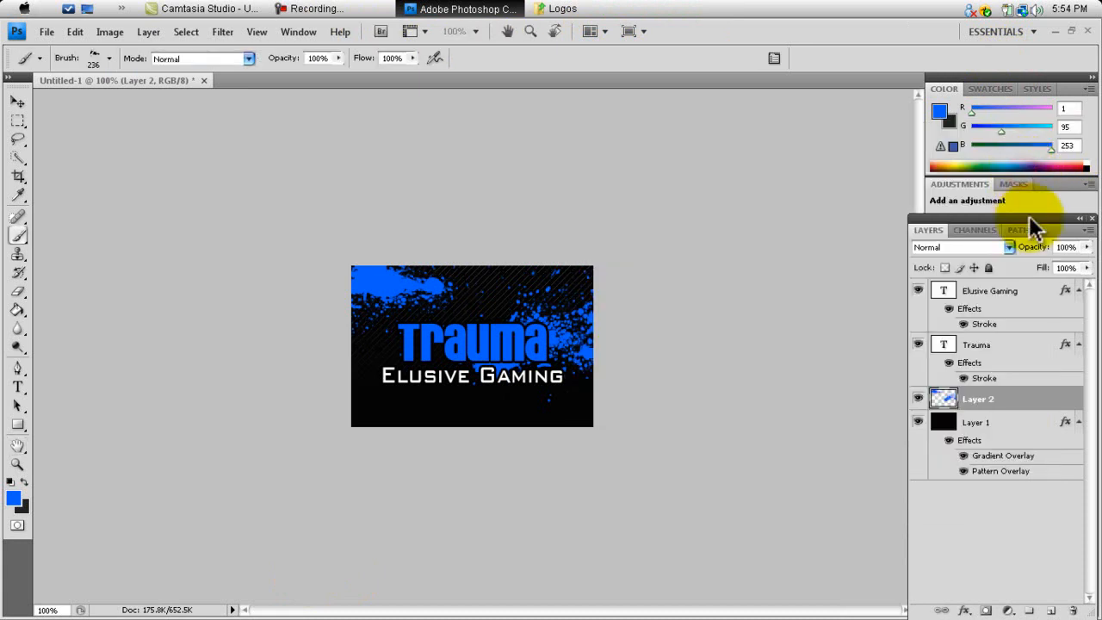
Lower the opacity of the splatter layer, Layer 2, to 74%.
left_click(1087, 247)
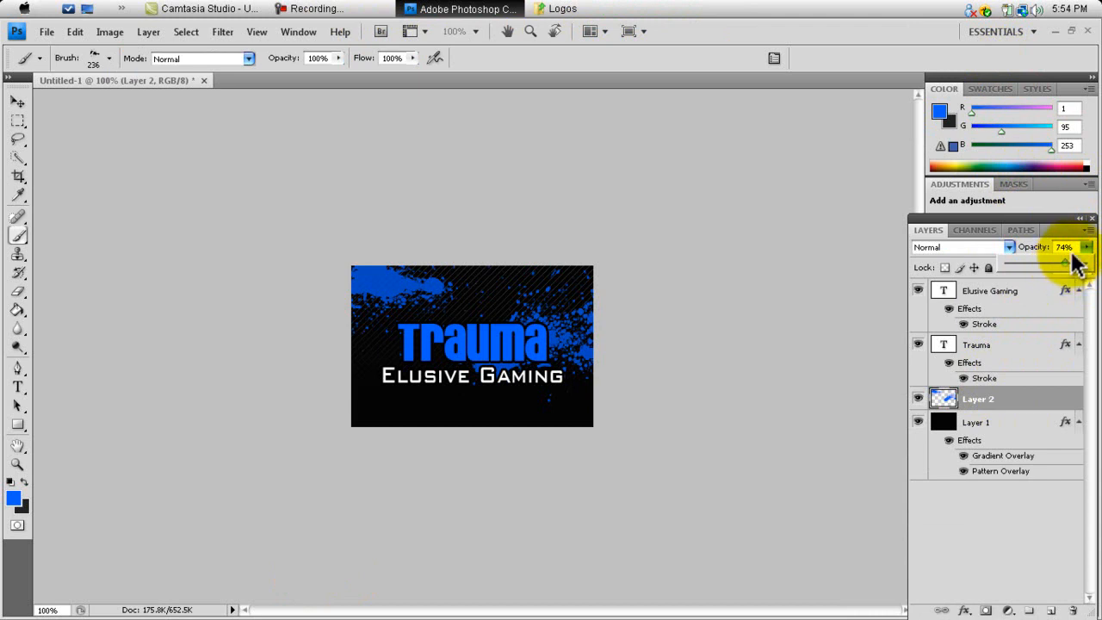
left_click(1087, 248)
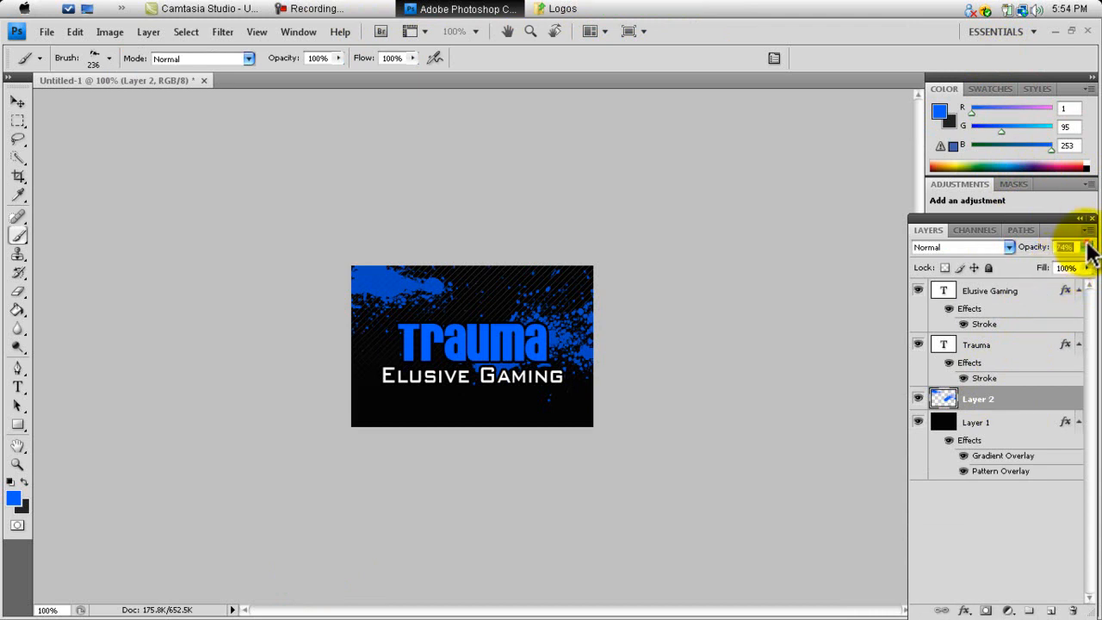
Place the MLGlogo-render picture in the document and nudge it down until it sits below the Elusive Gaming text.
left_click(47, 32)
left_click(113, 317)
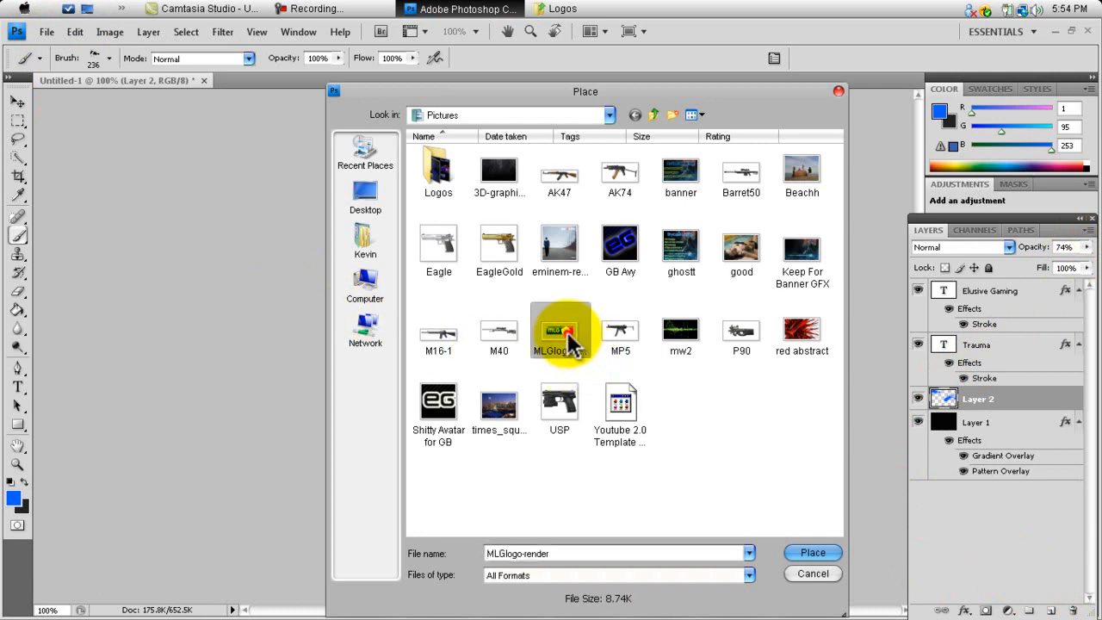
double_click(570, 342)
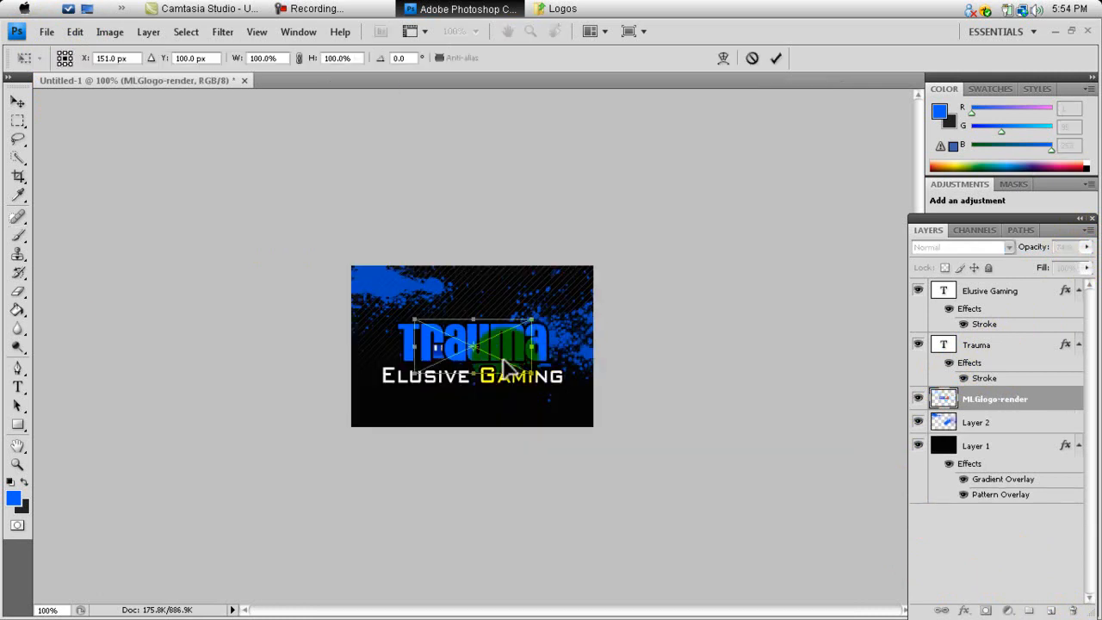
key("Down")
key("Down")
key("Down")
key("Down")
key("Down")
key("Down")
key("Down")
key("Down")
key("Down")
key("Down")
key("Down")
key("Down")
key("Down")
key("Down")
key("Down")
key("Down")
key("Down")
key("Down")
key("Down")
key("Down")
key("Down")
key("Down")
key("Down")
key("Down")
key("Down")
key("Down")
key("Down")
key("Down")
key("Down")
key("Down")
key("Down")
key("Down")
key("Down")
key("Return")
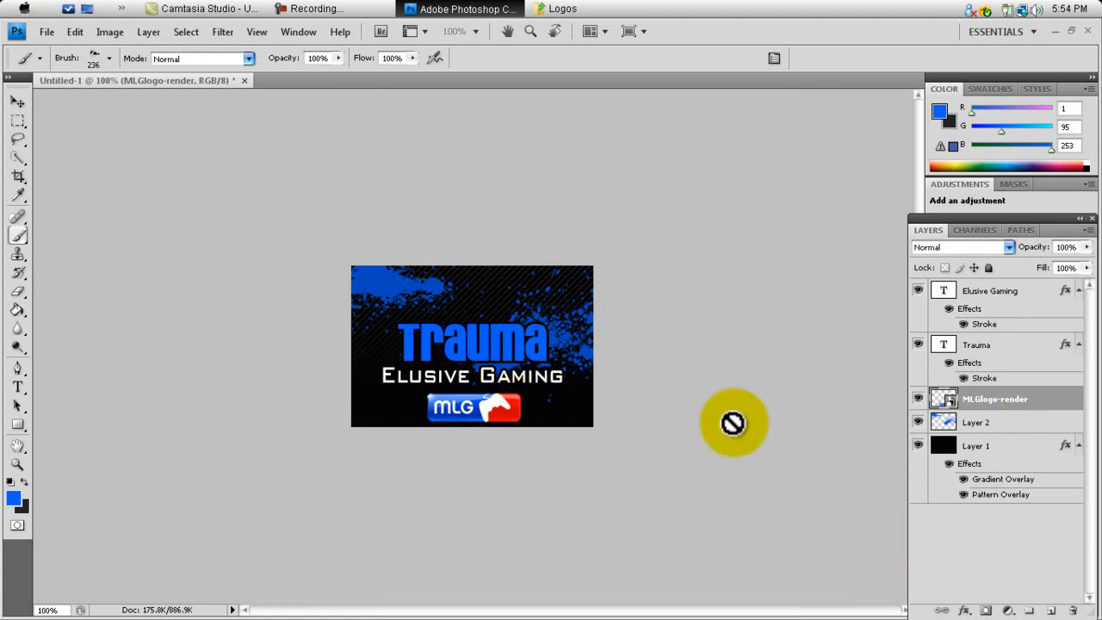
Rasterize the MLGlogo-render layer and reduce the saturation of its Reds to the minimum with Hue/Saturation.
right_click(1007, 401)
left_click(899, 363)
left_click(127, 32)
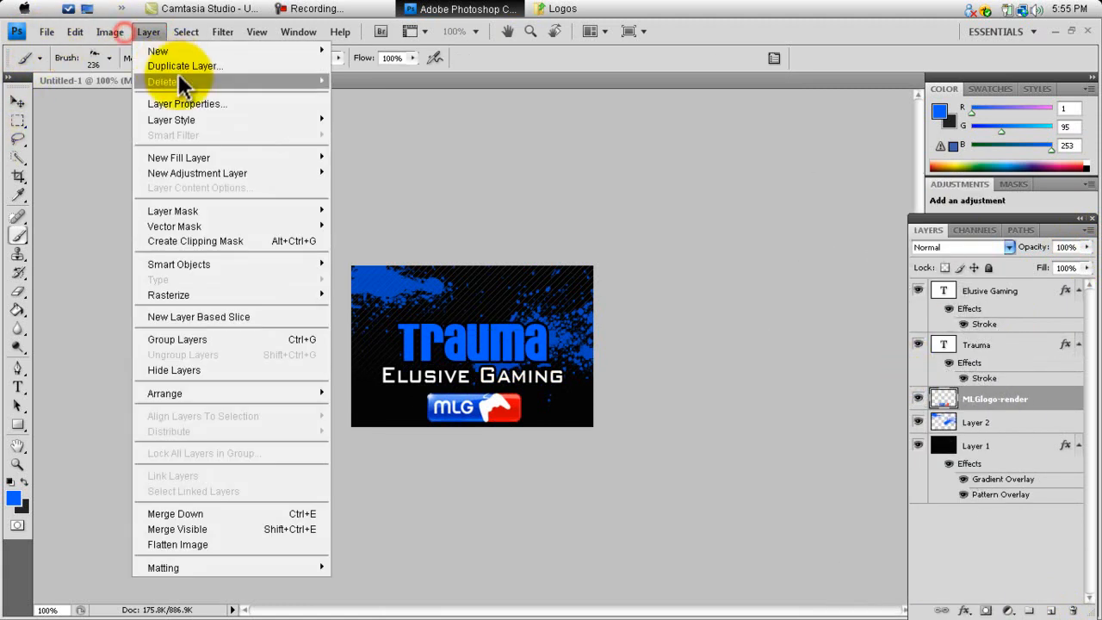
mouse_move(189, 75)
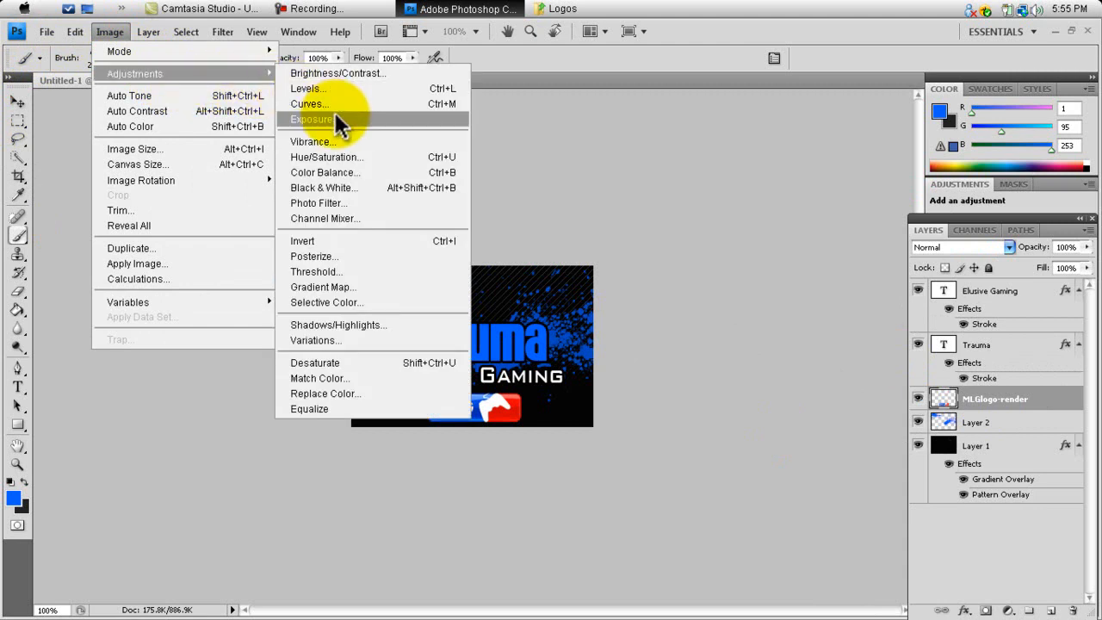
left_click(363, 158)
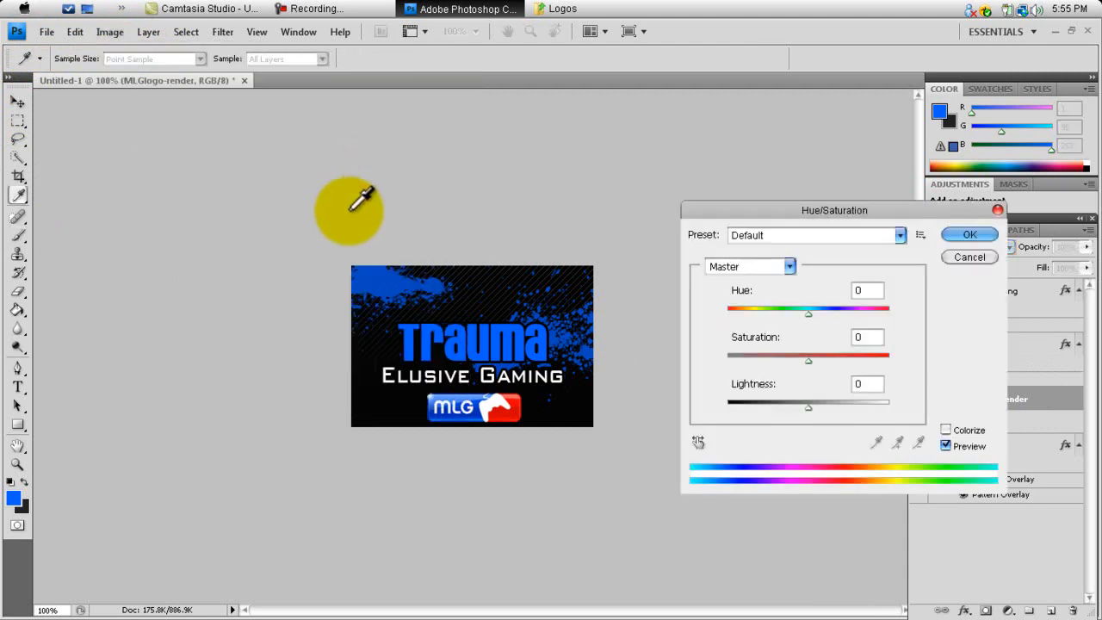
left_click(788, 267)
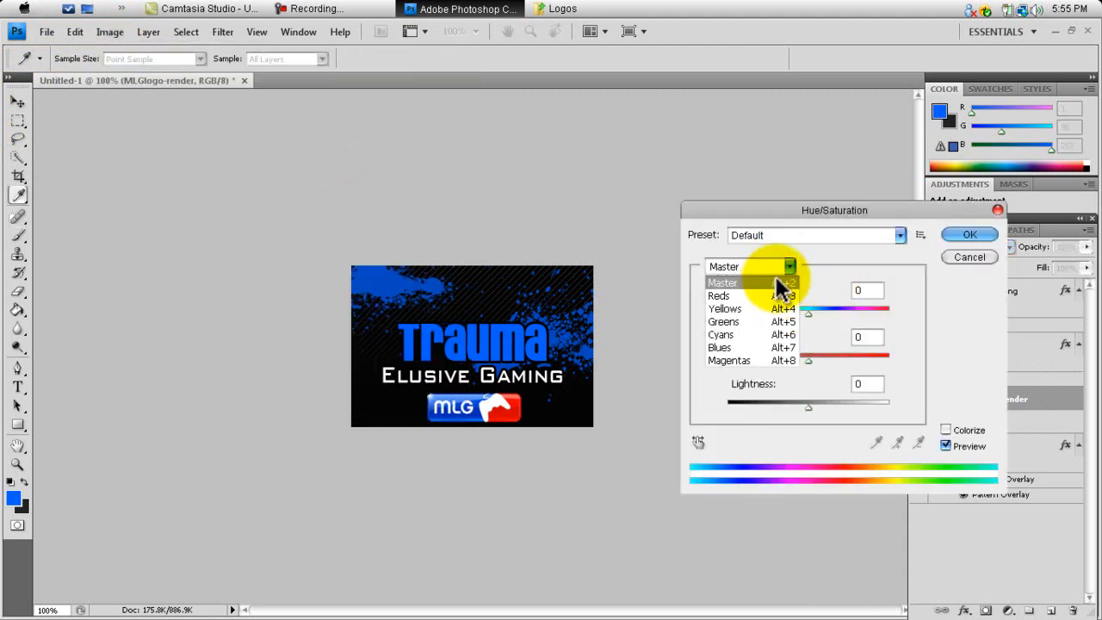
left_click(728, 295)
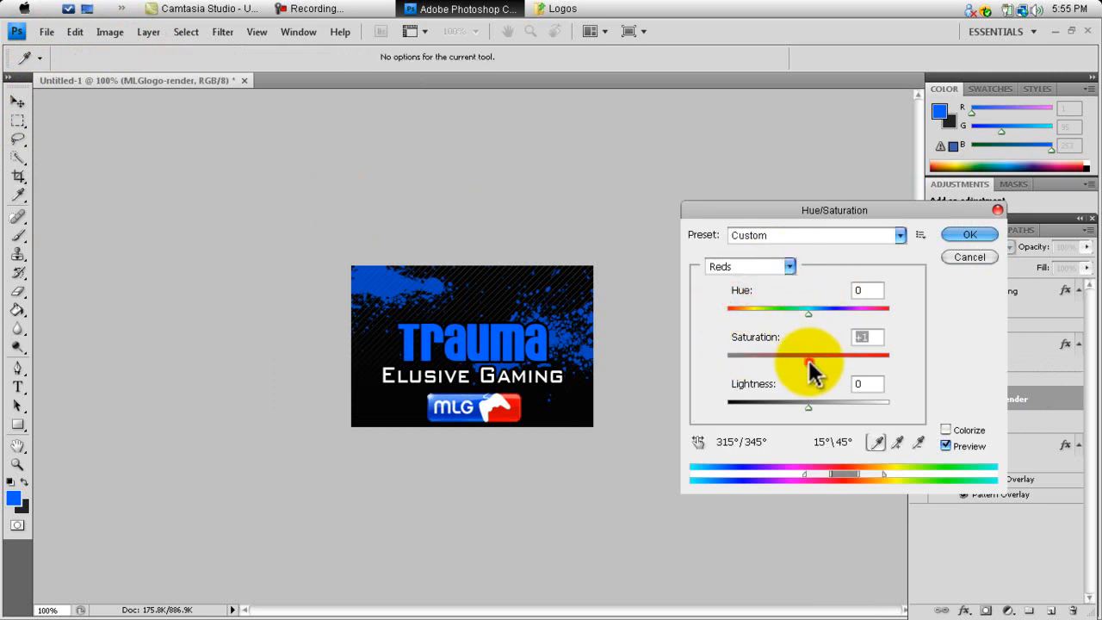
left_click_drag(809, 361, 733, 356)
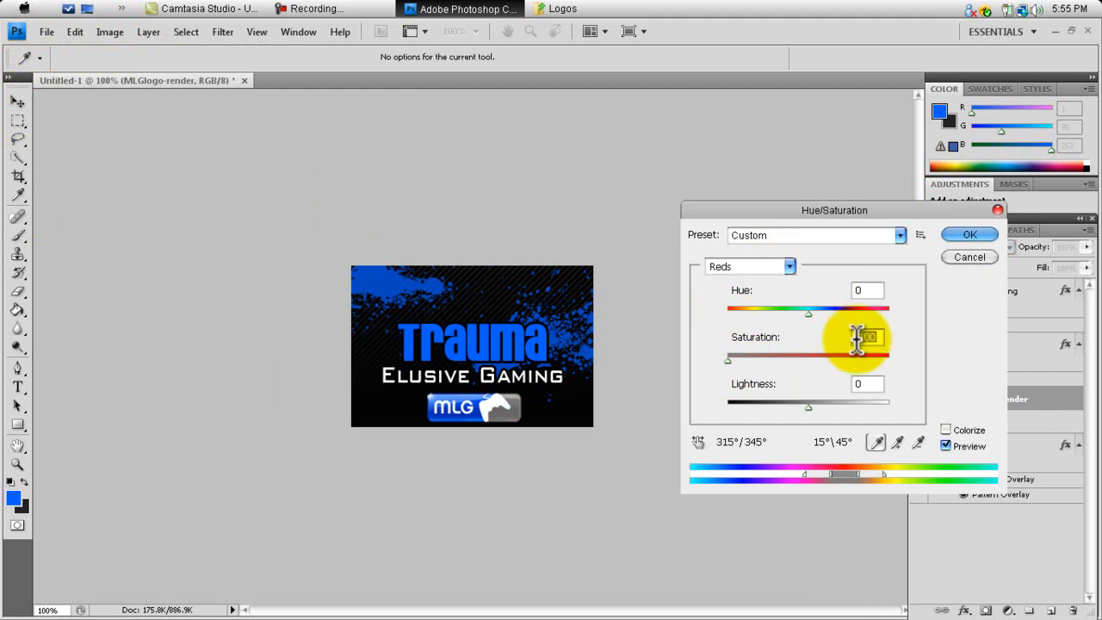
left_click(958, 230)
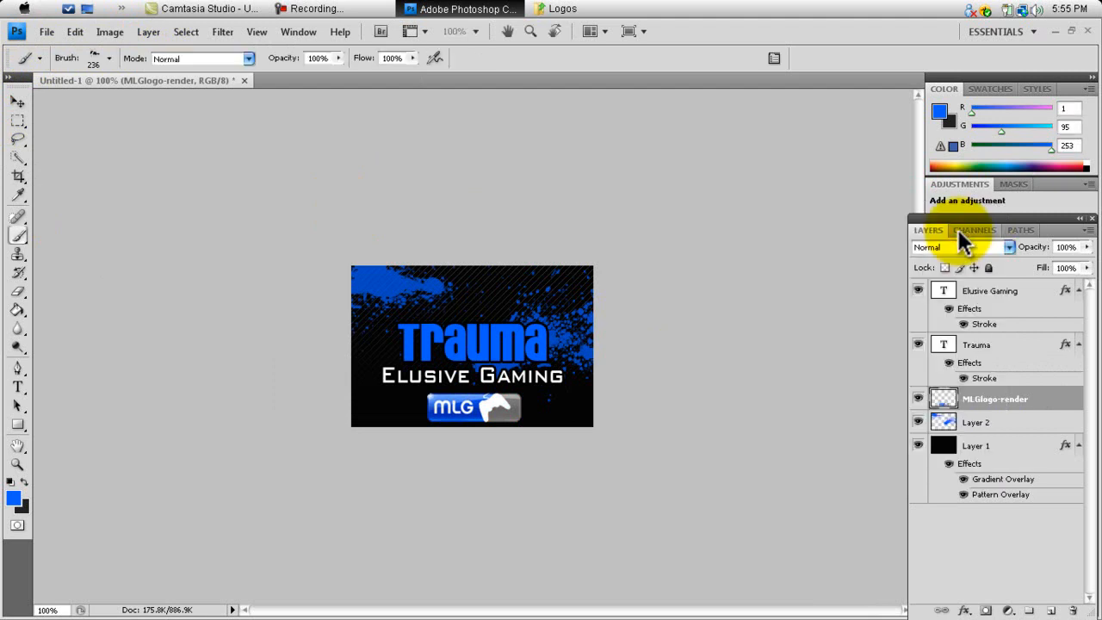
Add a new layer above Elusive Gaming and set the foreground colour to near-white f8fafc for use with the Pen tool.
left_click(978, 293)
left_click(1051, 610)
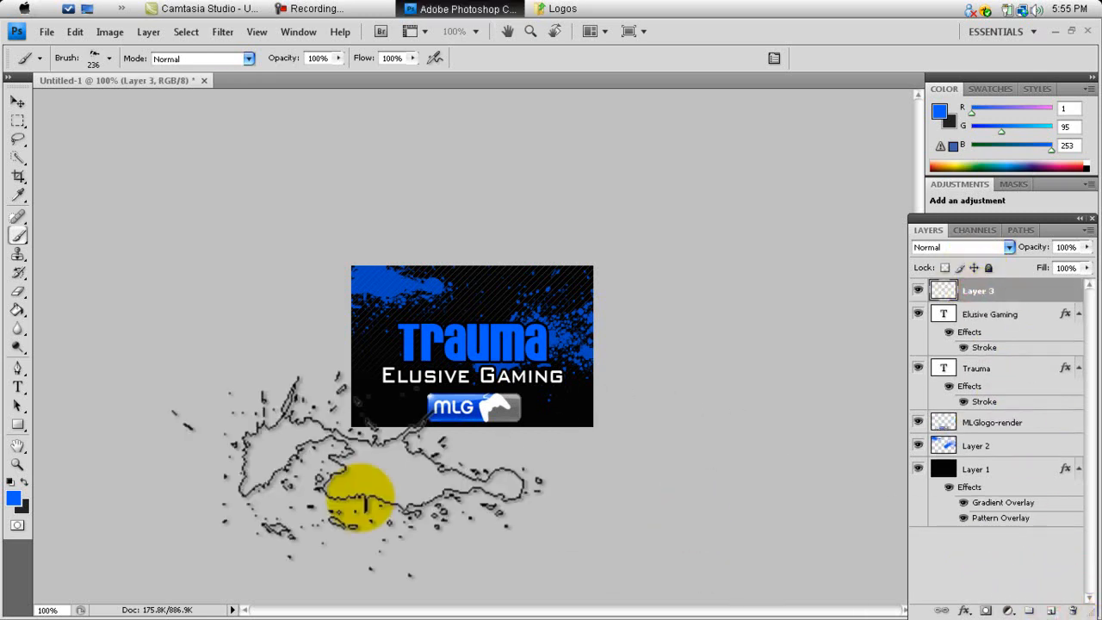
left_click(18, 368)
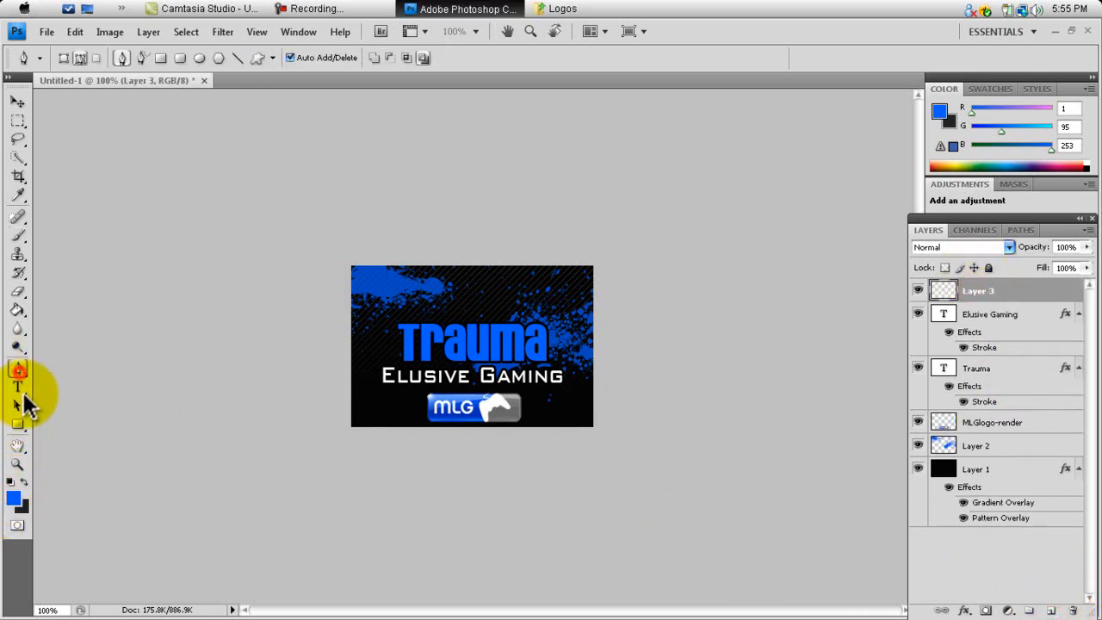
left_click(13, 497)
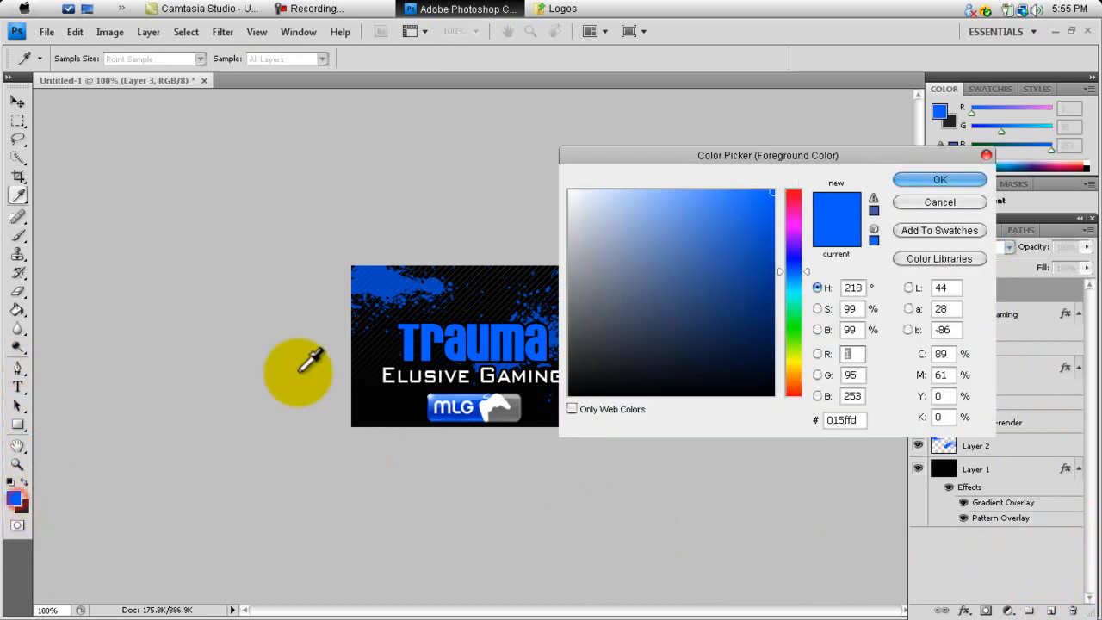
left_click(571, 196)
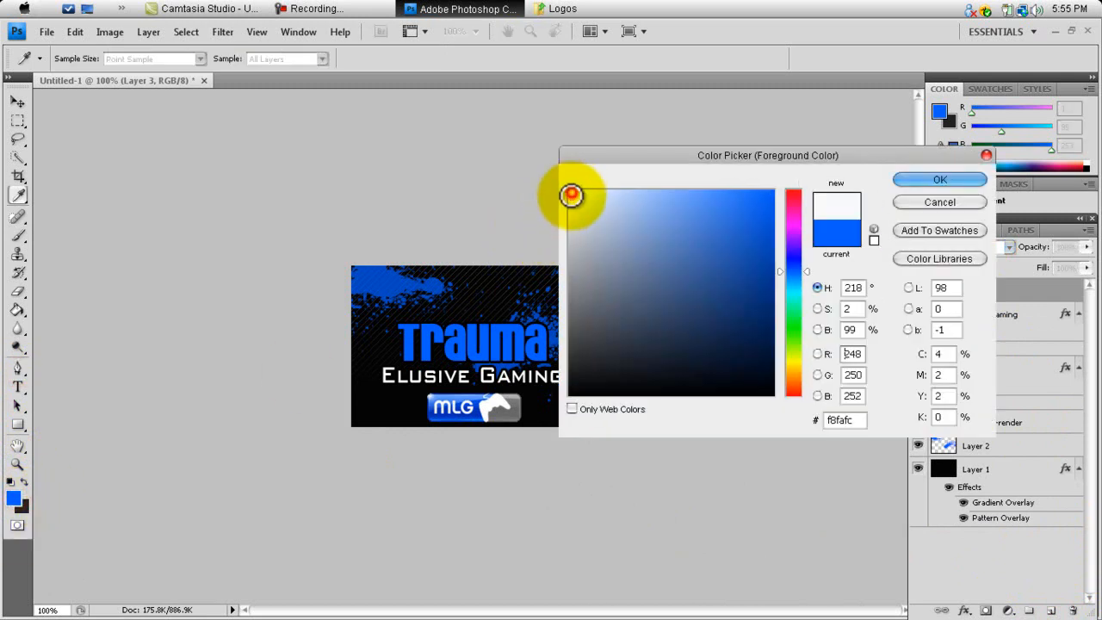
left_click(937, 180)
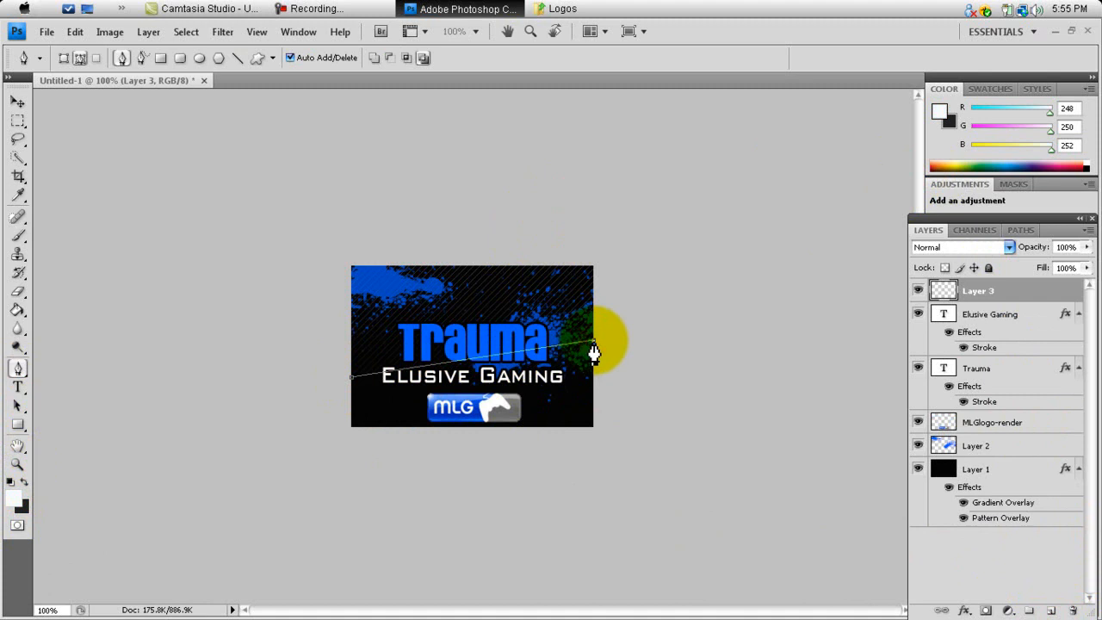
Try to fill a closed curved path, drawn across the logo and around its upper side, with the foreground colour.
left_click_drag(594, 342, 526, 566)
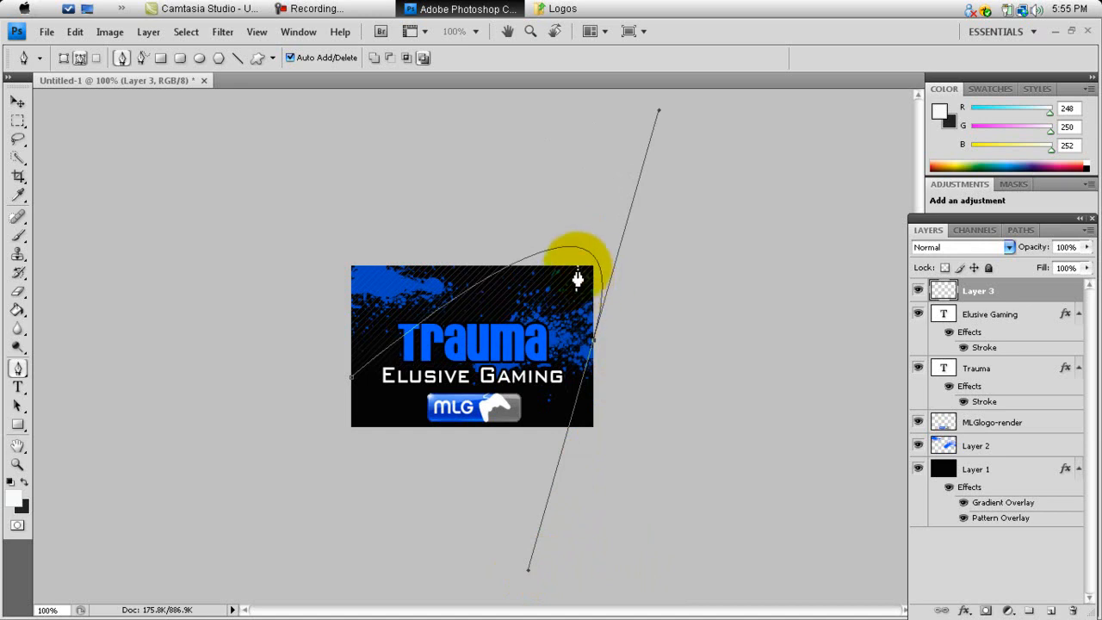
left_click(685, 126)
left_click(241, 136)
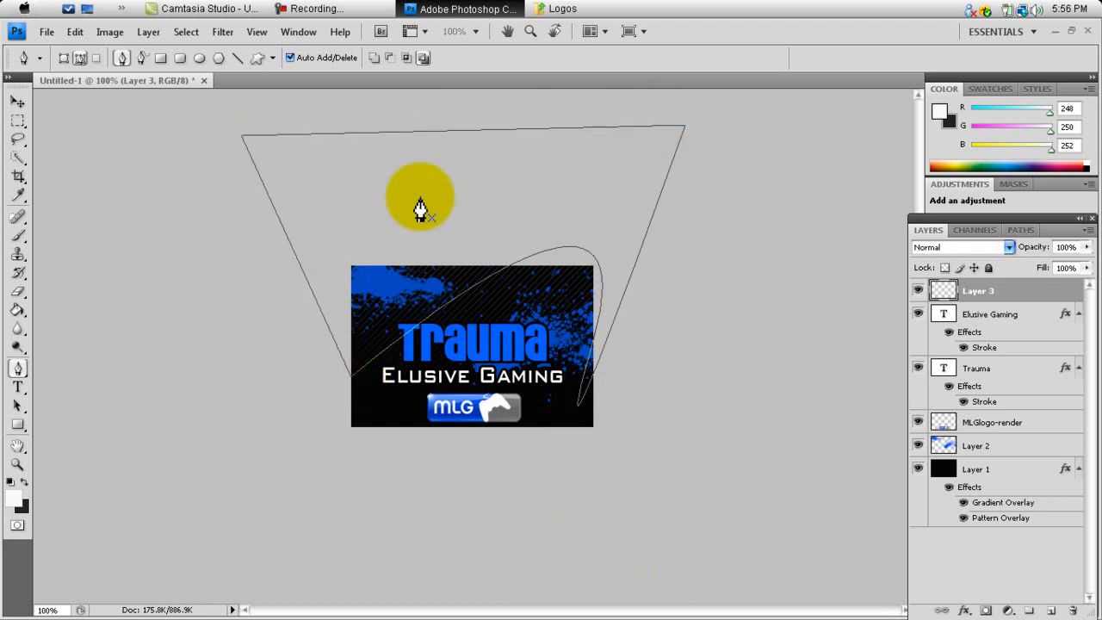
right_click(356, 312)
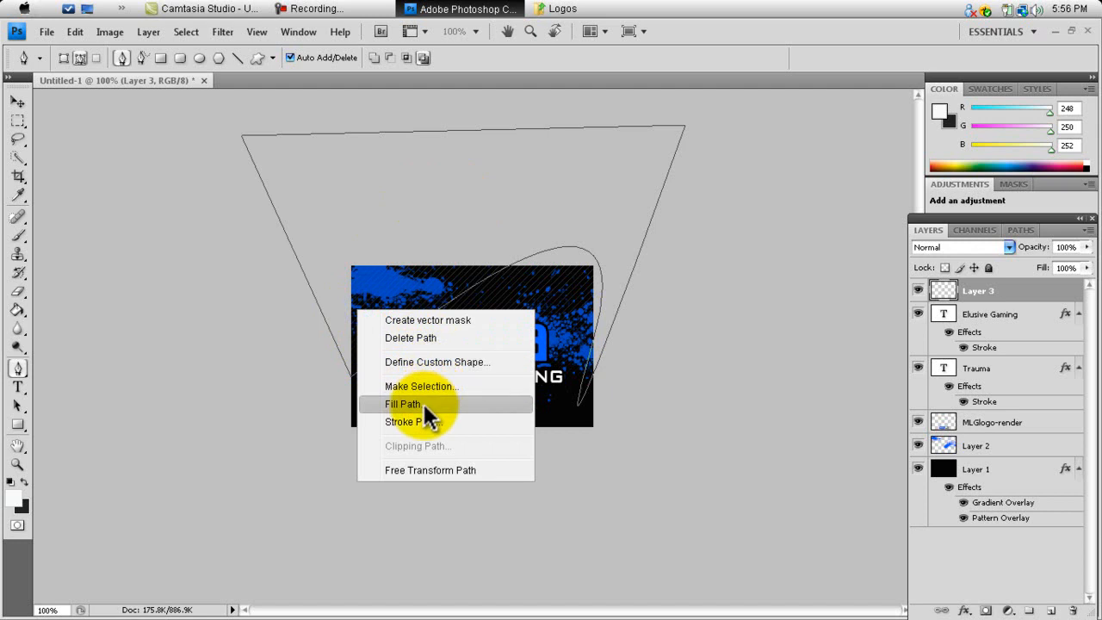
left_click(422, 404)
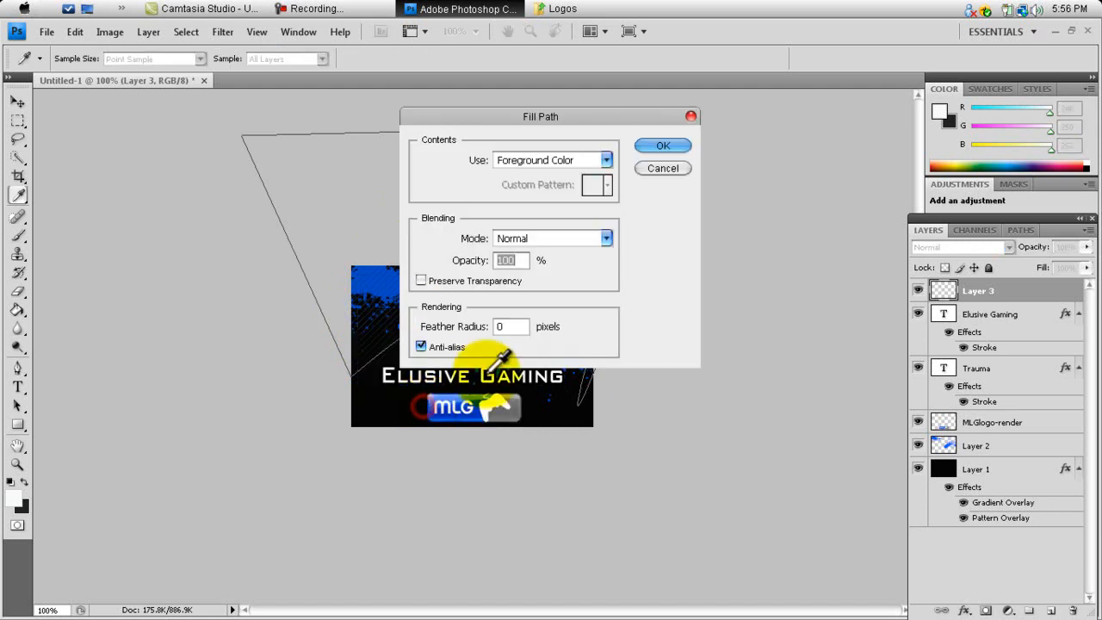
left_click(670, 145)
left_click(598, 381)
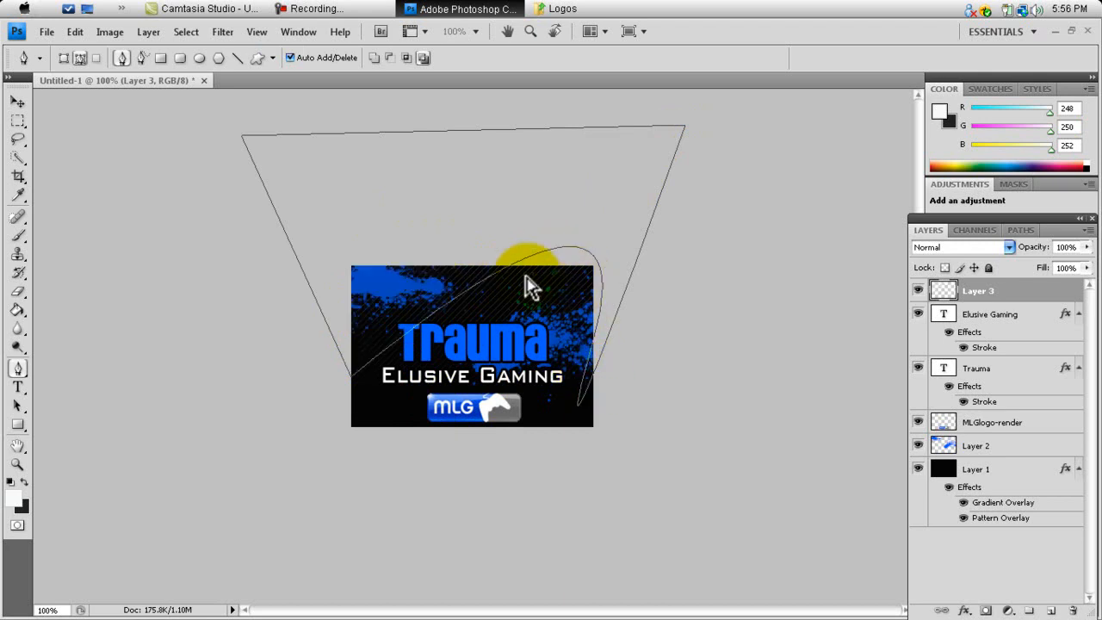
Delete the curved Pen path drawn over the logo.
left_click(591, 346)
right_click(594, 353)
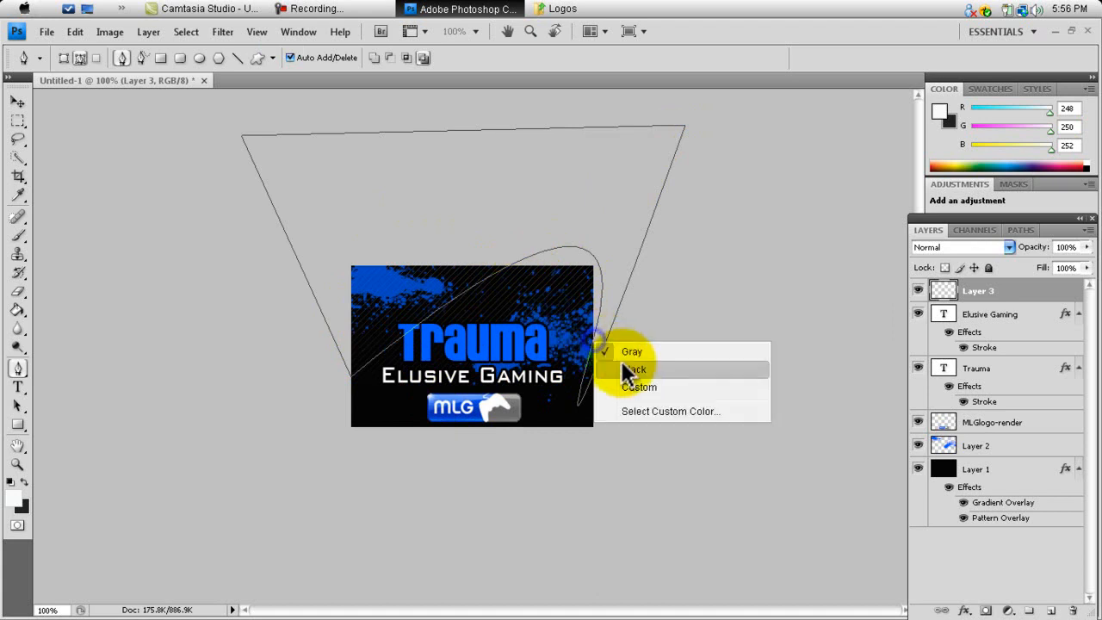
key("Escape")
right_click(410, 329)
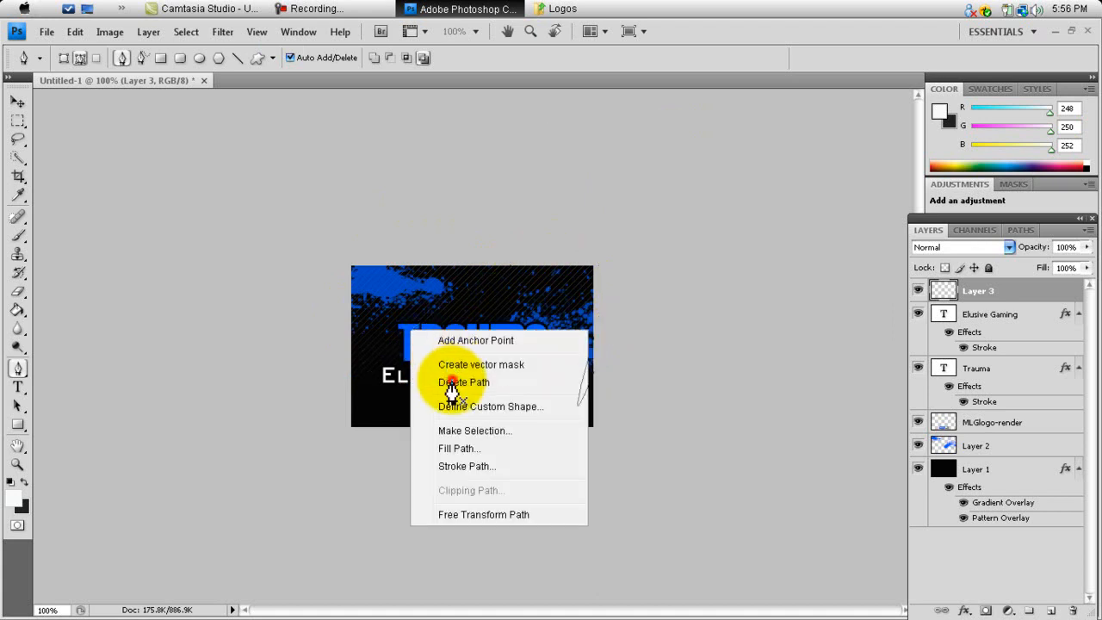
left_click(457, 382)
Draw a new closed Pen path that curves from the logo's lower left edge past its right edge and closes above the canvas.
left_click(346, 395)
left_click(589, 348)
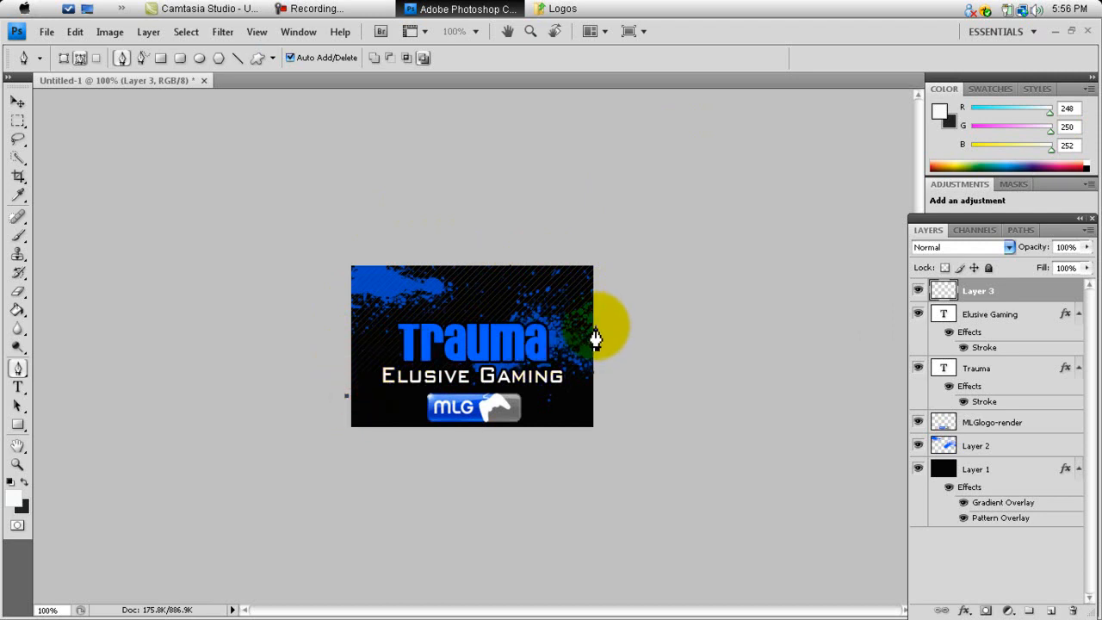
left_click_drag(602, 324, 608, 556)
left_click(649, 126)
left_click(285, 172)
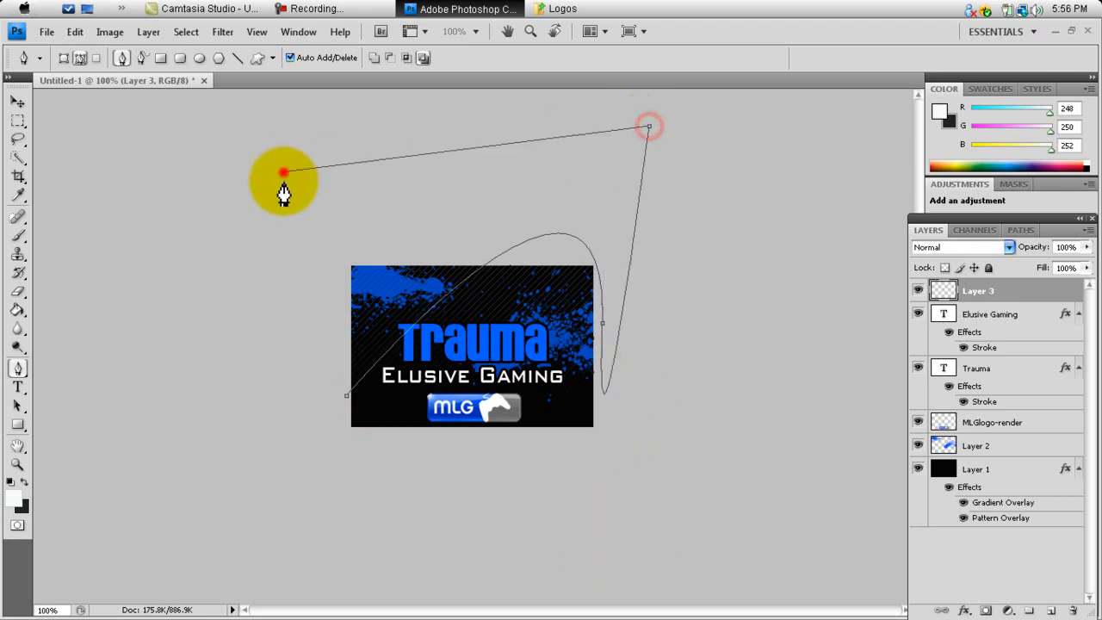
left_click(345, 403)
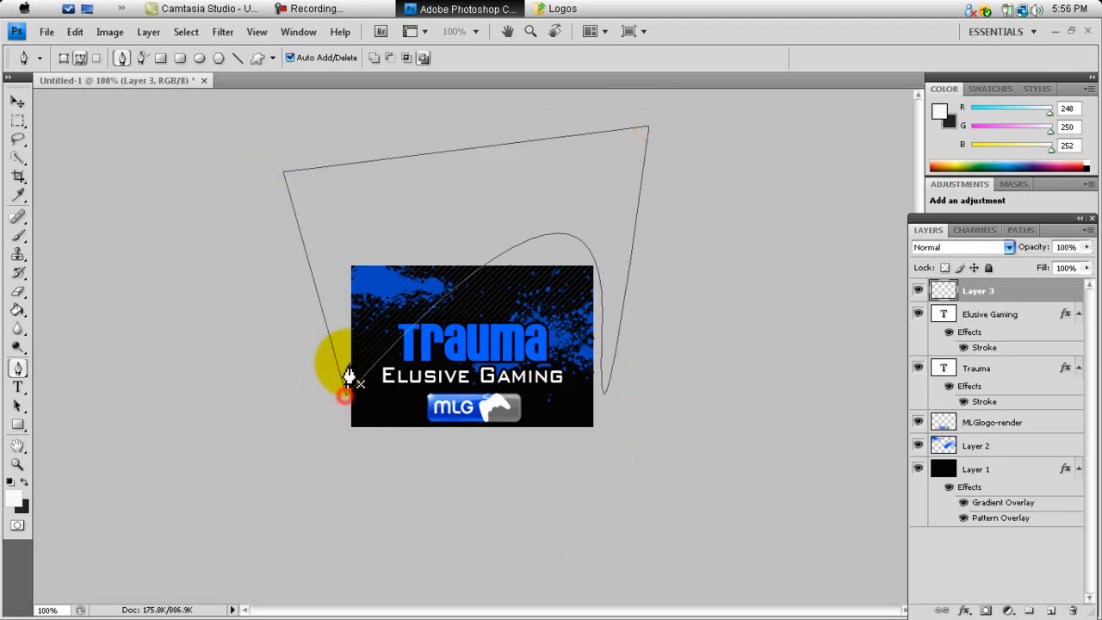
Fill the closed path on Layer 3 with the foreground colour in Normal mode at 100% opacity.
right_click(366, 338)
left_click(424, 428)
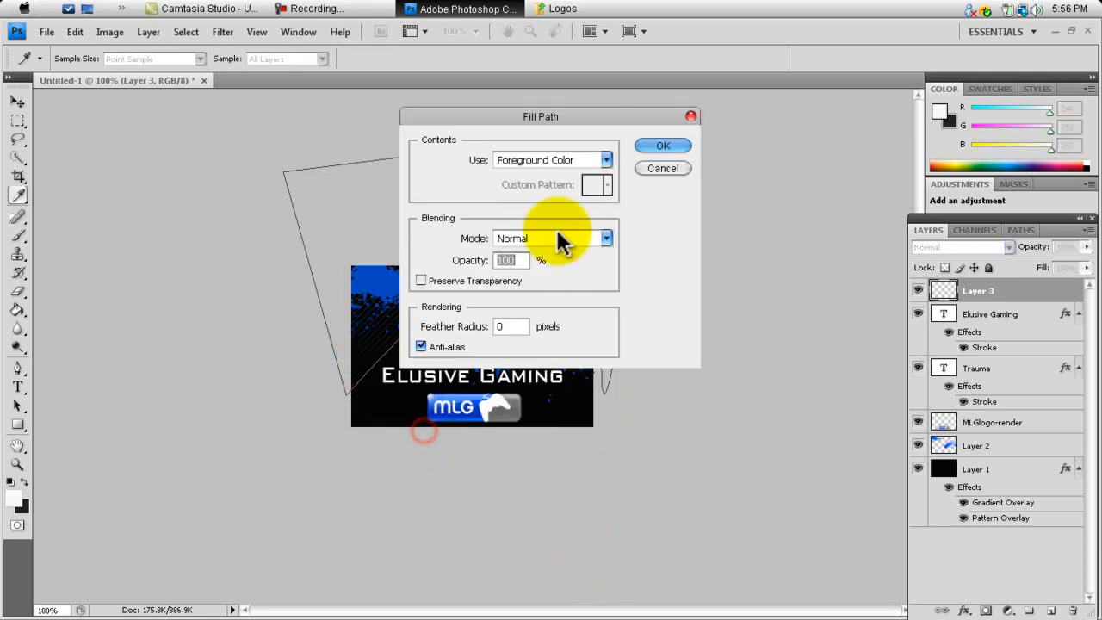
left_click(656, 146)
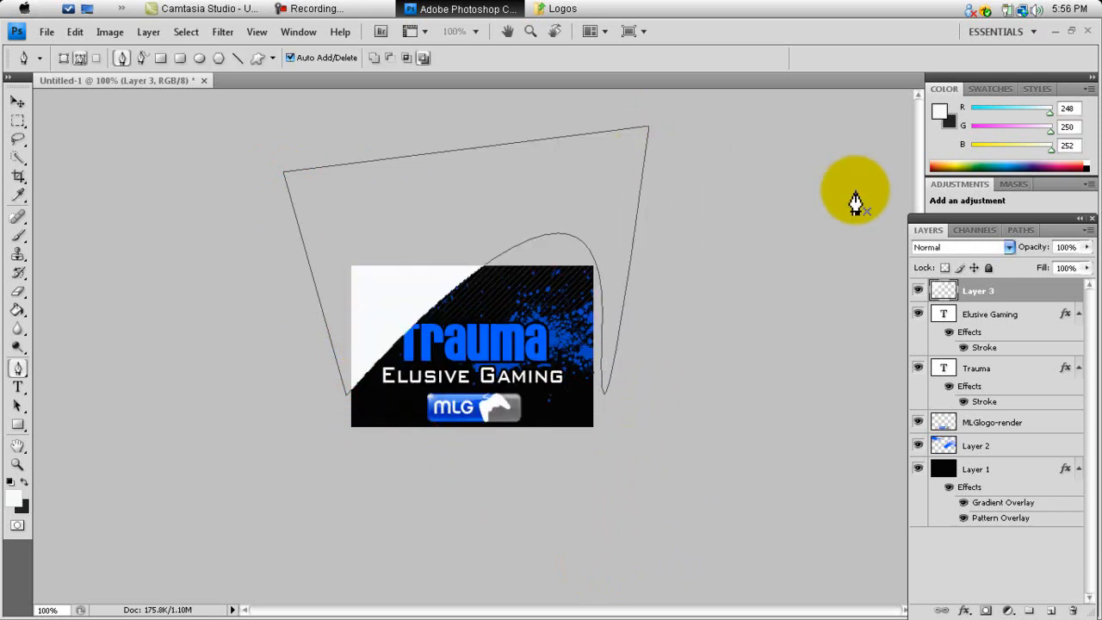
Delete the path and lower Layer 3's opacity to 15% to make a faint gloss overlay.
right_click(428, 308)
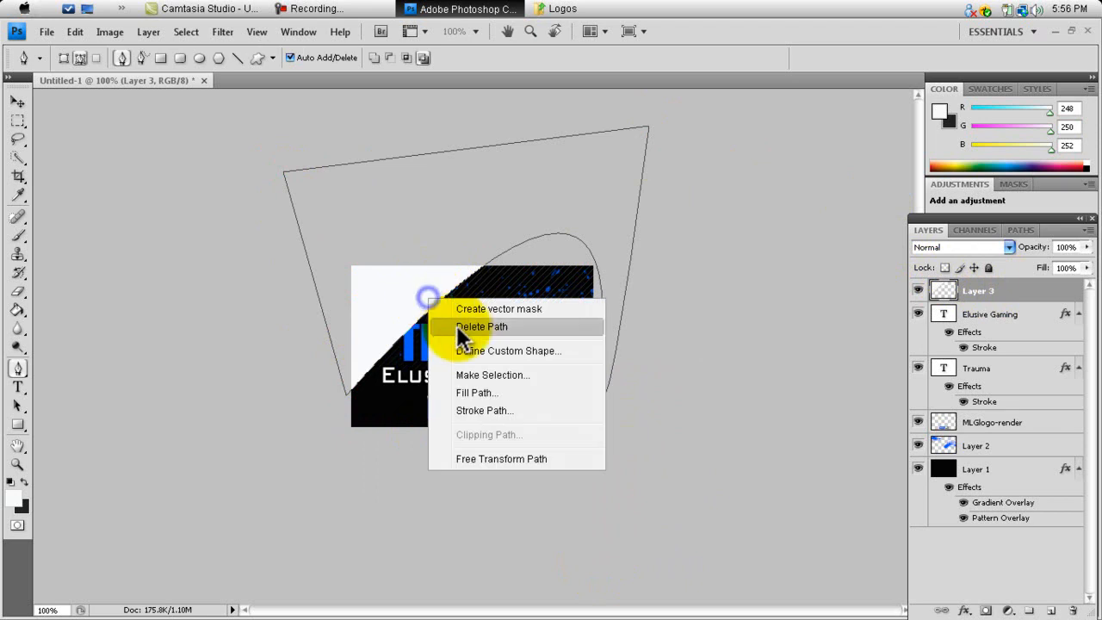
left_click(474, 326)
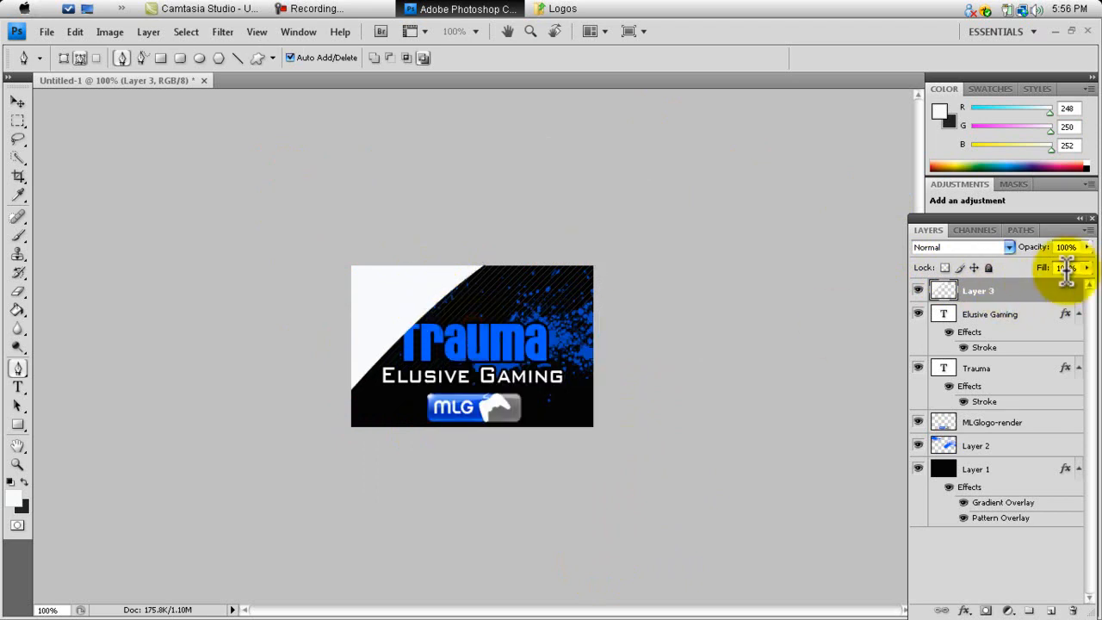
left_click_drag(1087, 247, 1016, 260)
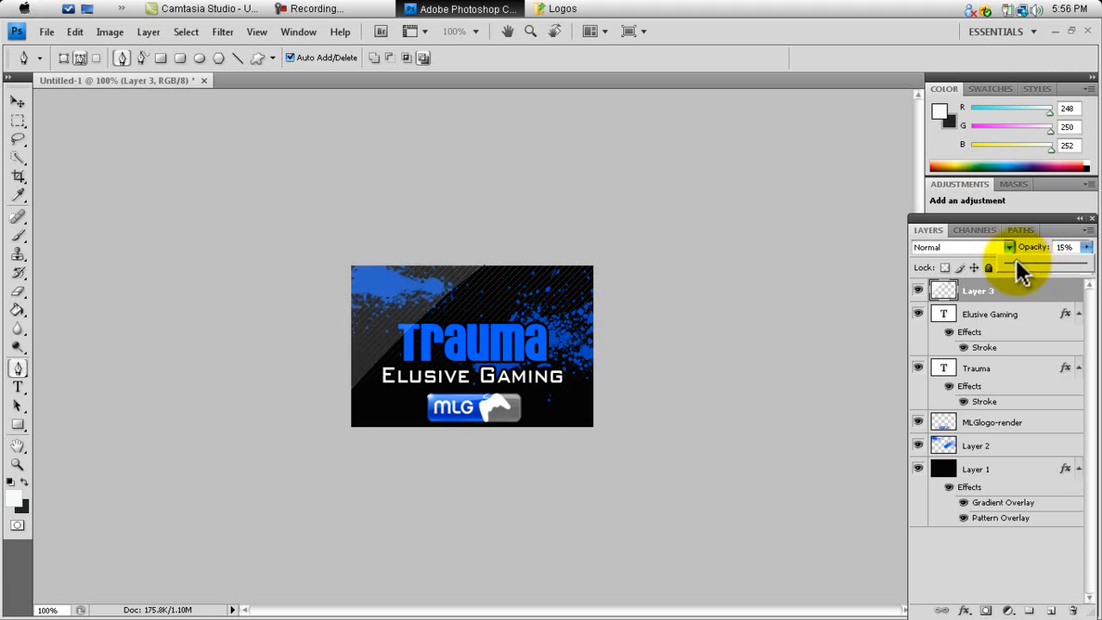
left_click(1087, 247)
Look over the pictures in the Logos folder window and close it.
left_click(315, 11)
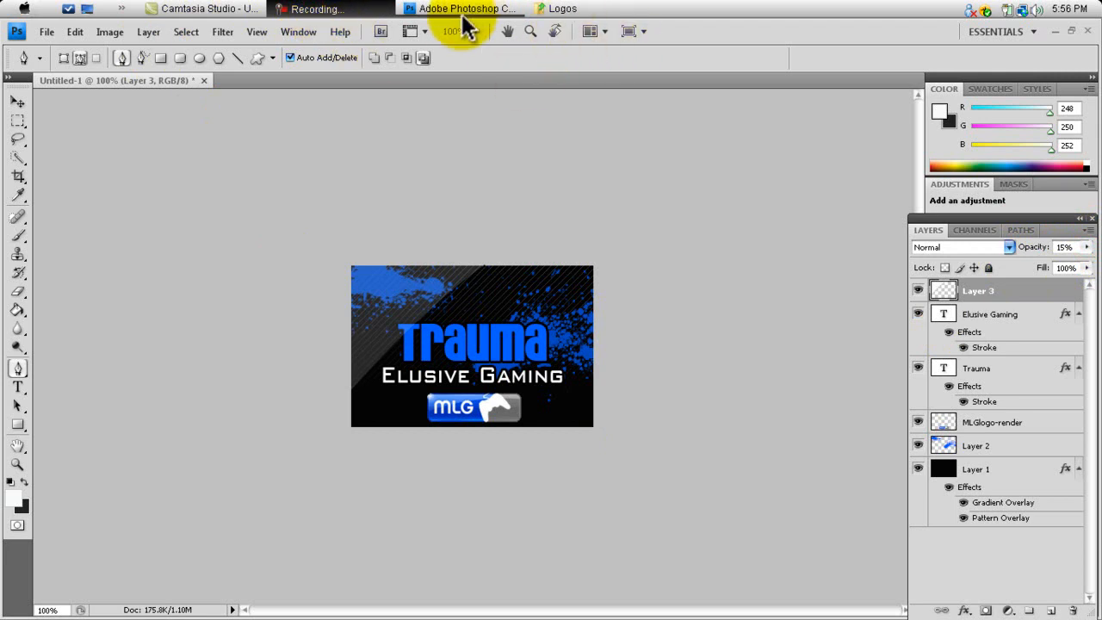
left_click(625, 9)
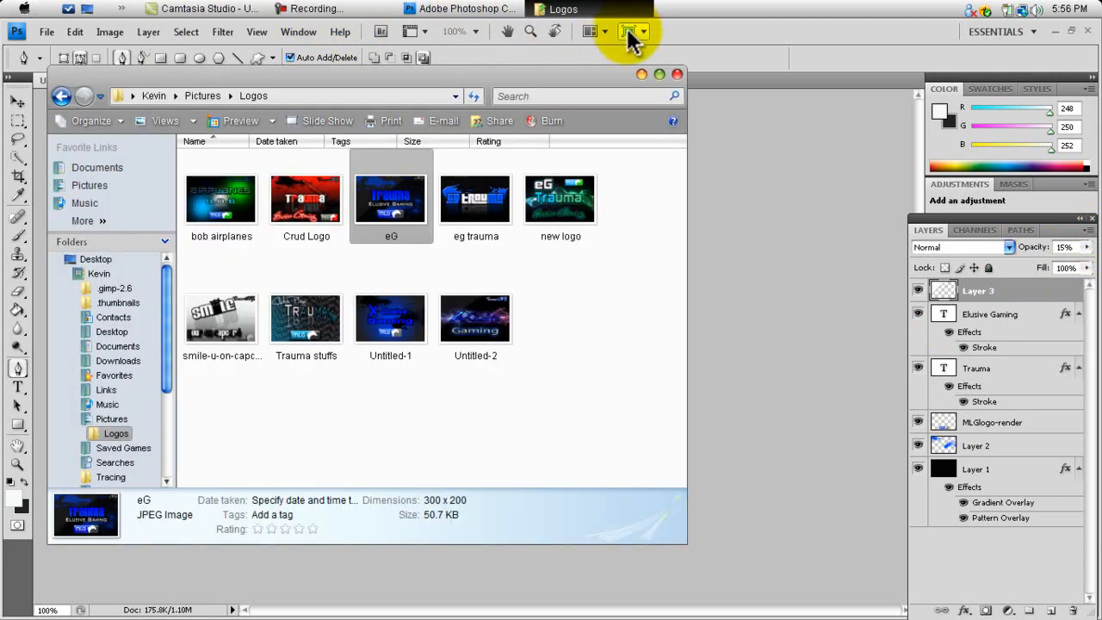
left_click(677, 74)
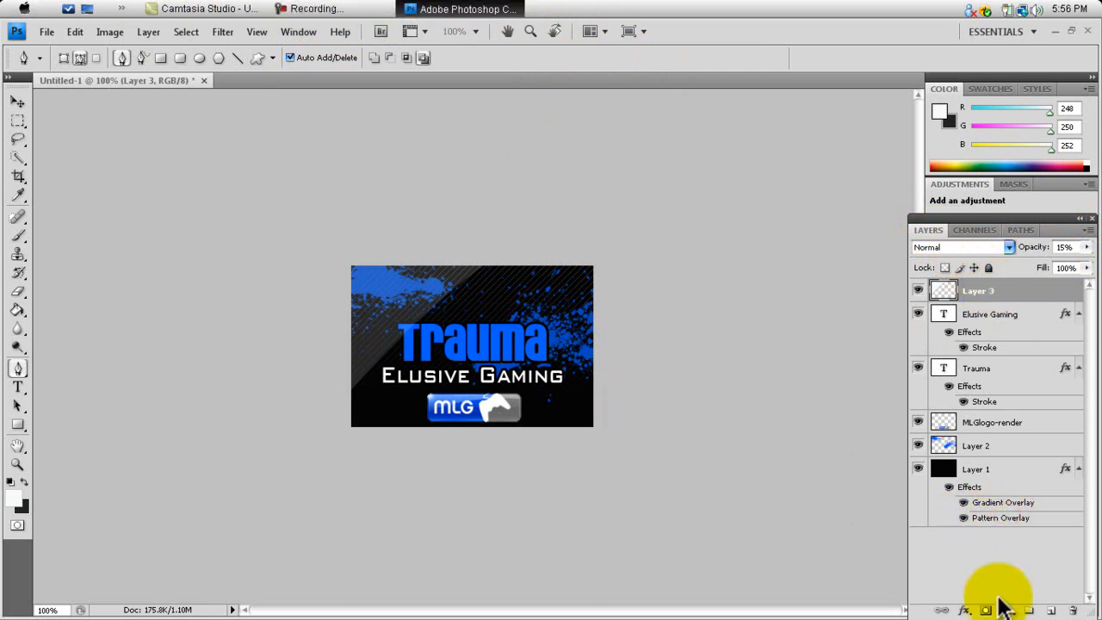
Add a new layer above Layer 3 and set the Type tool's text colour to bright blue, RGB 2, 95, 252.
left_click(1053, 611)
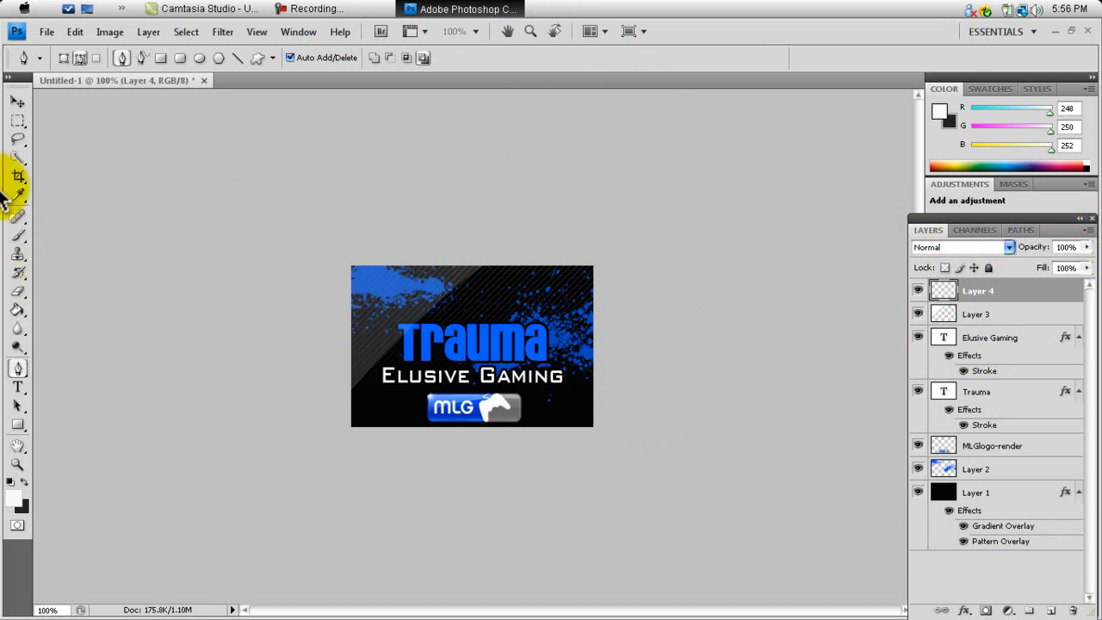
left_click(17, 389)
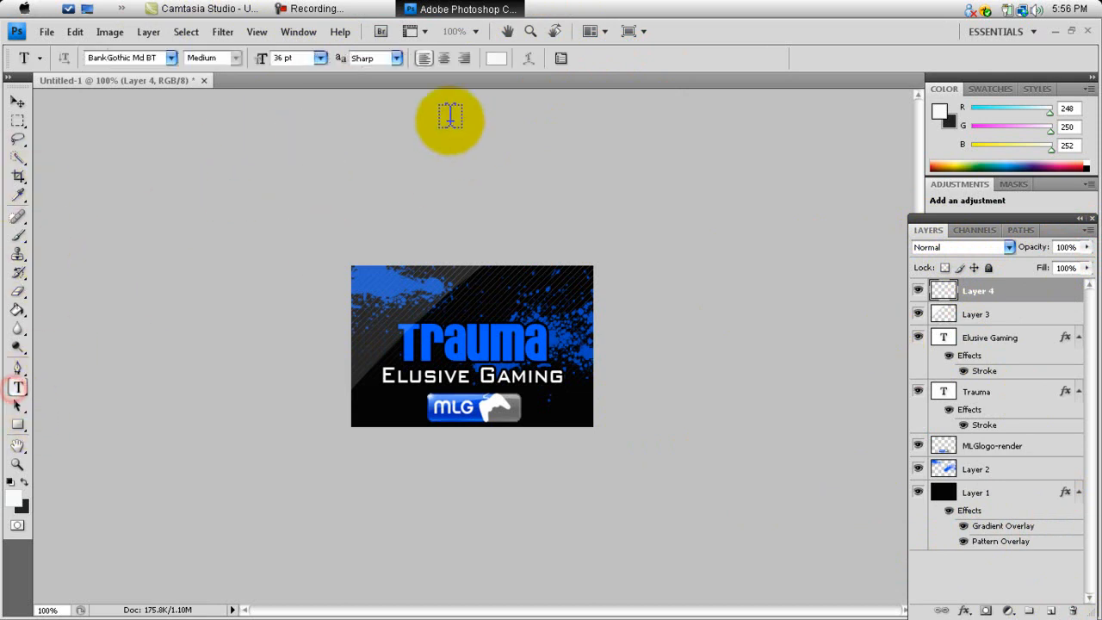
left_click(495, 60)
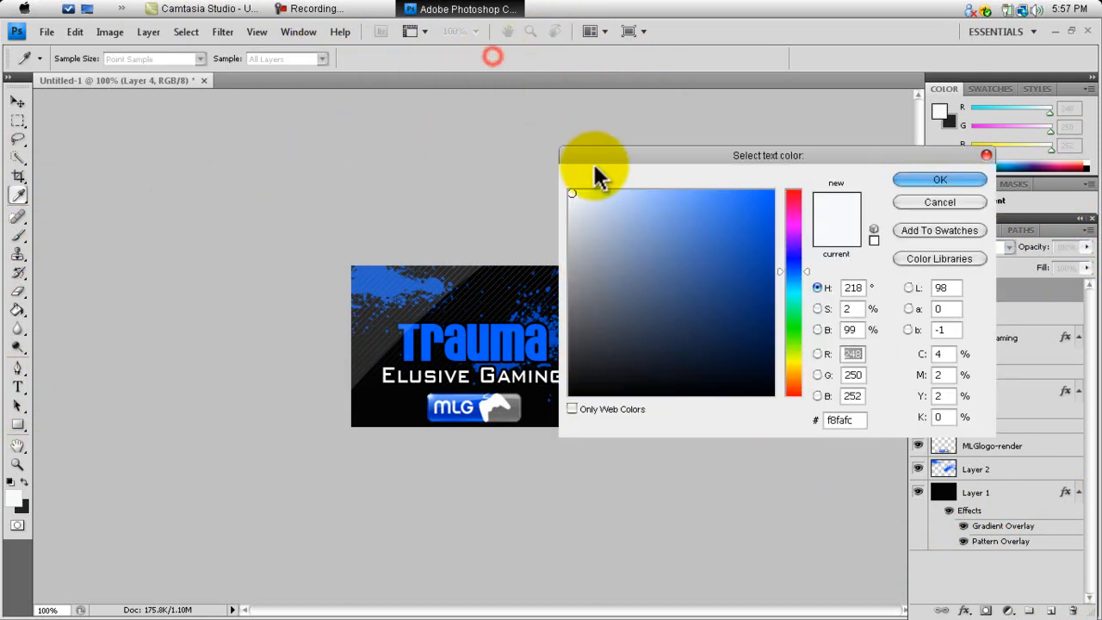
left_click(771, 192)
left_click(960, 180)
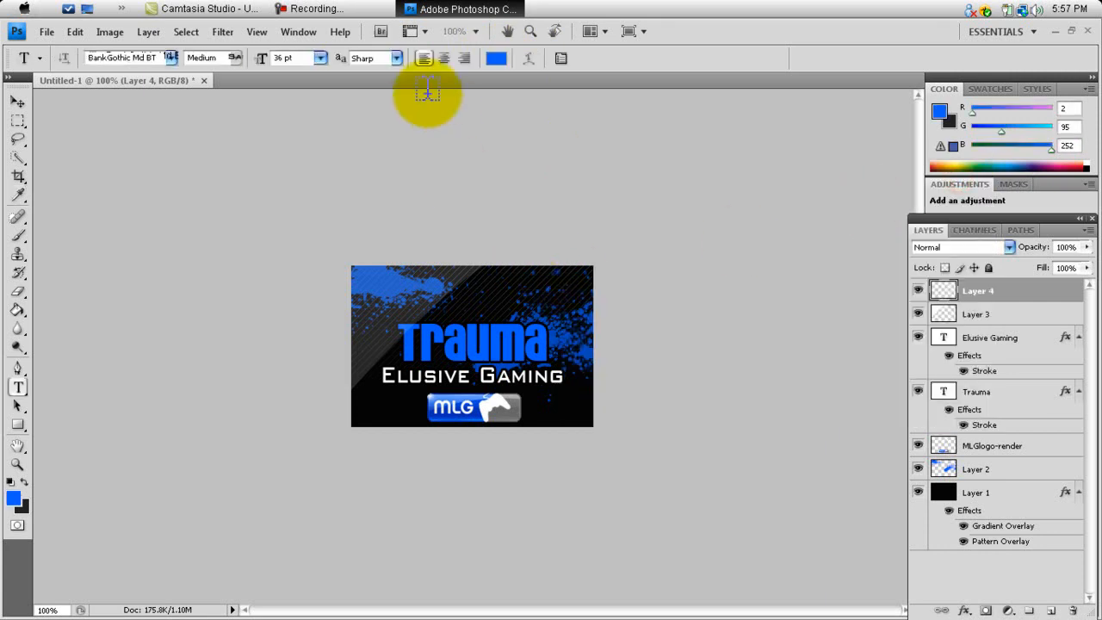
Set the text font to Luna Bar at 14 pt.
left_click(171, 58)
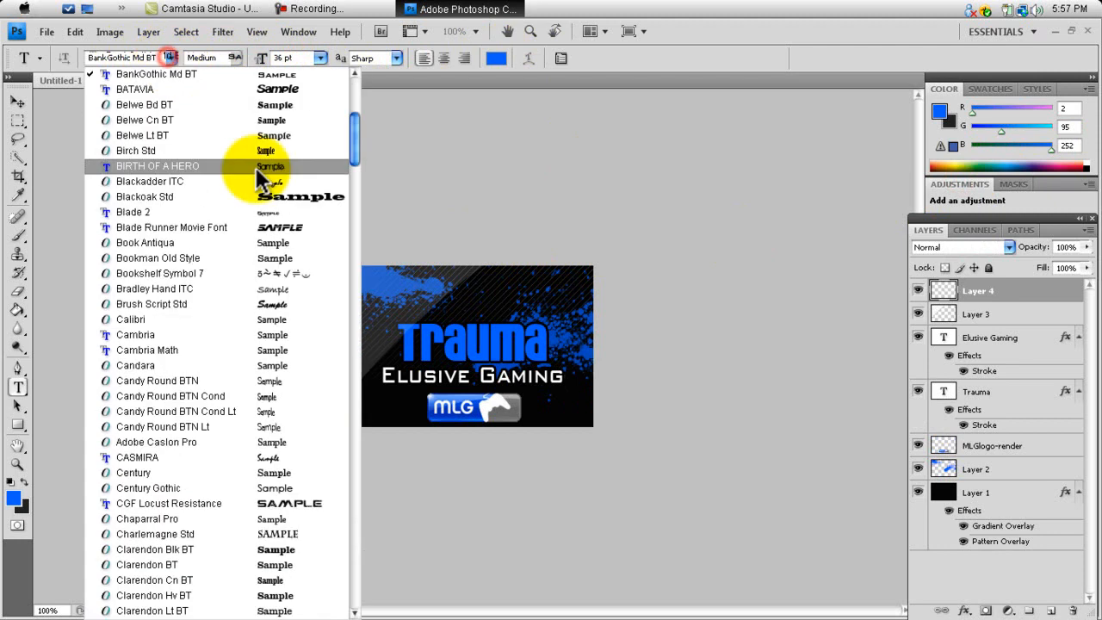
left_click_drag(361, 127, 357, 326)
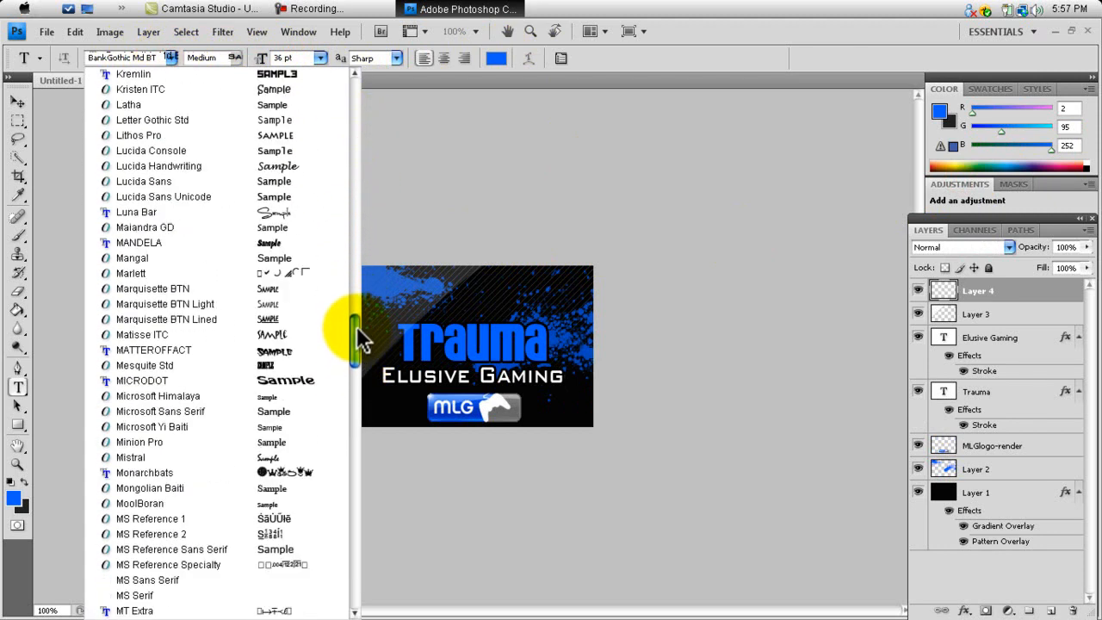
left_click(152, 211)
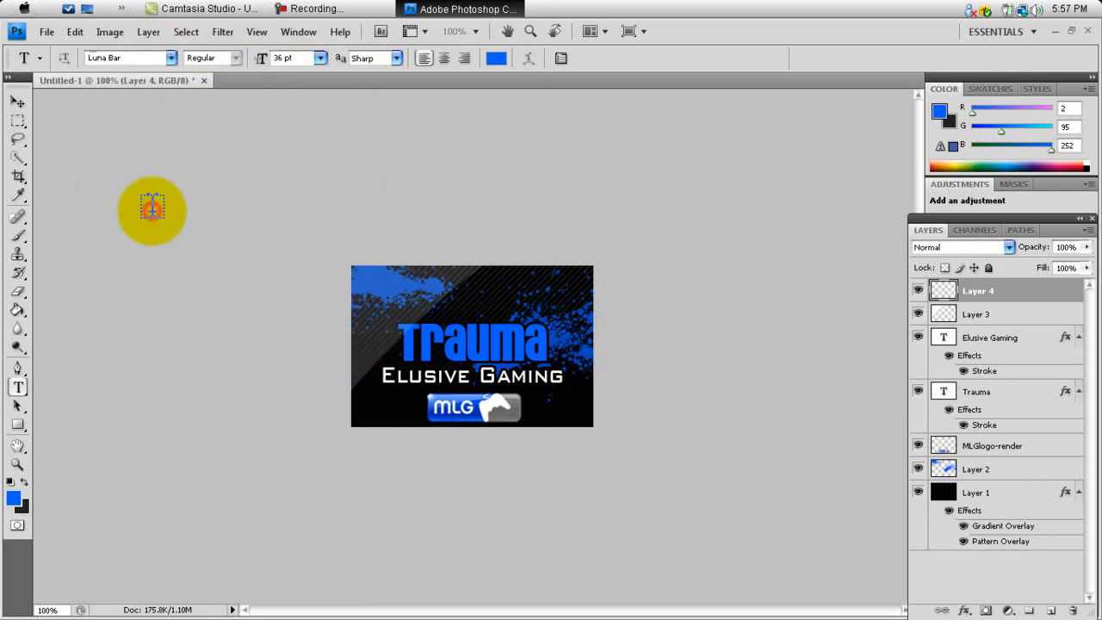
left_click(320, 56)
left_click(327, 205)
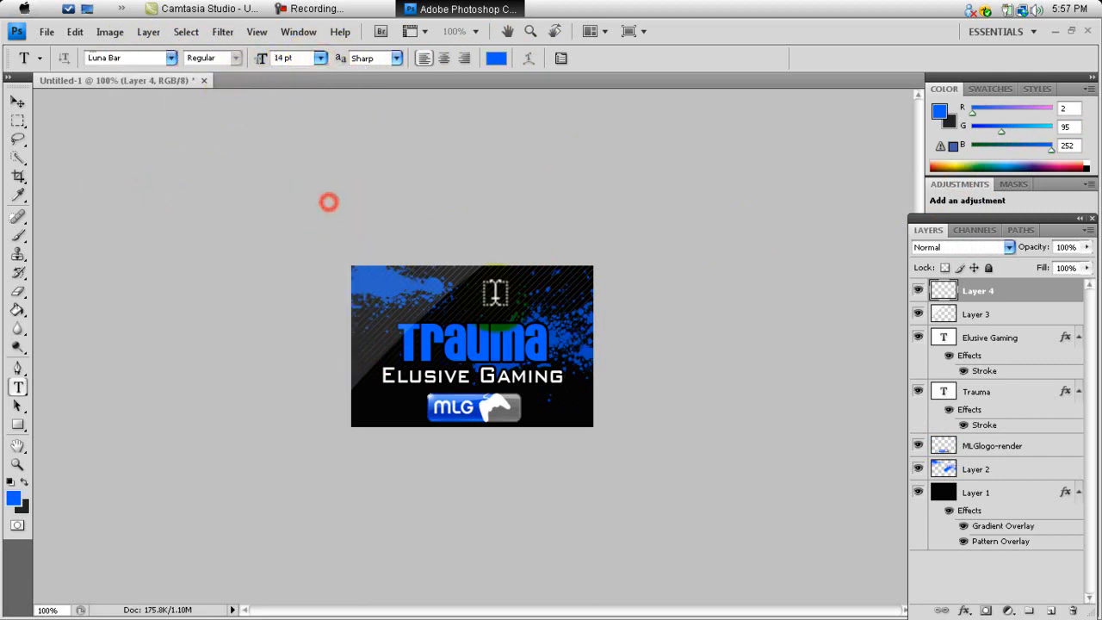
Add the text Trauma GFX in the logo's upper right corner.
left_click(527, 279)
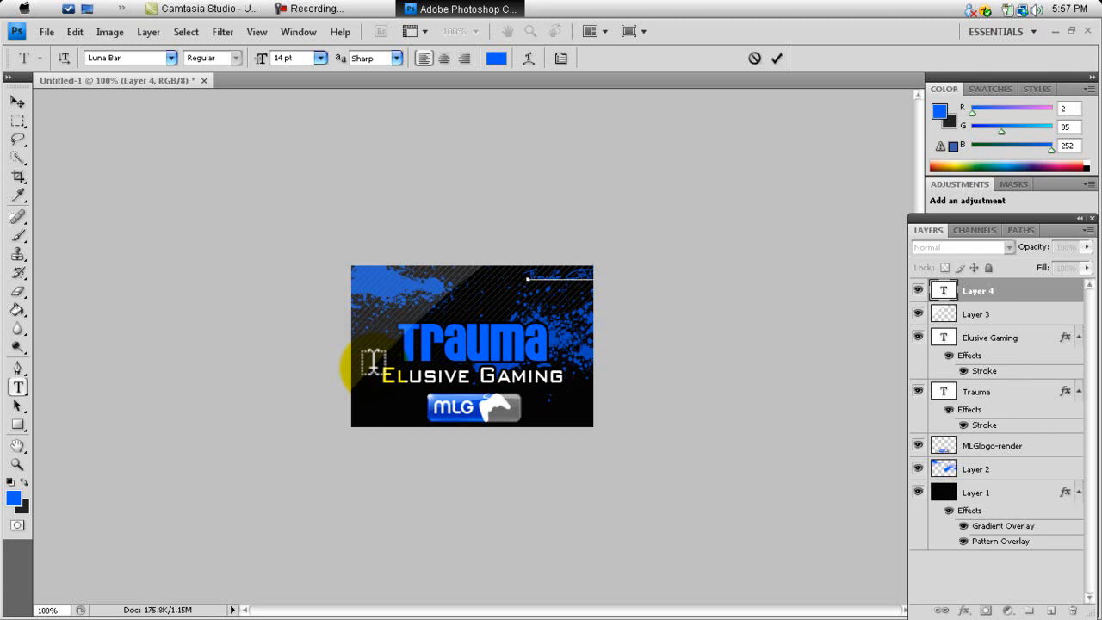
left_click(1006, 295)
key("ctrl+t")
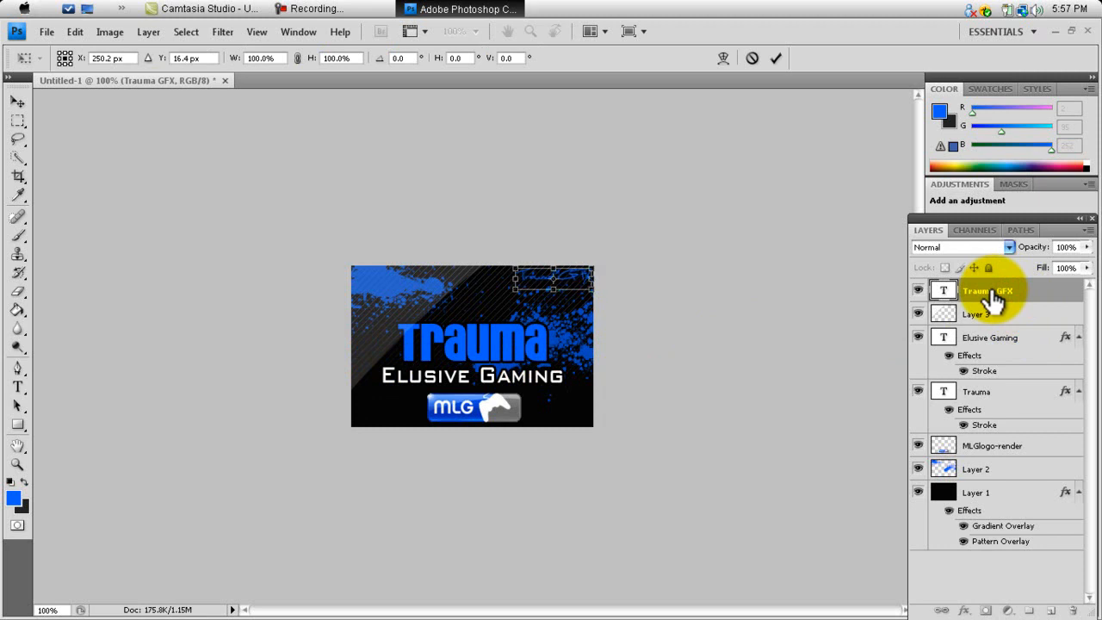
key("Return")
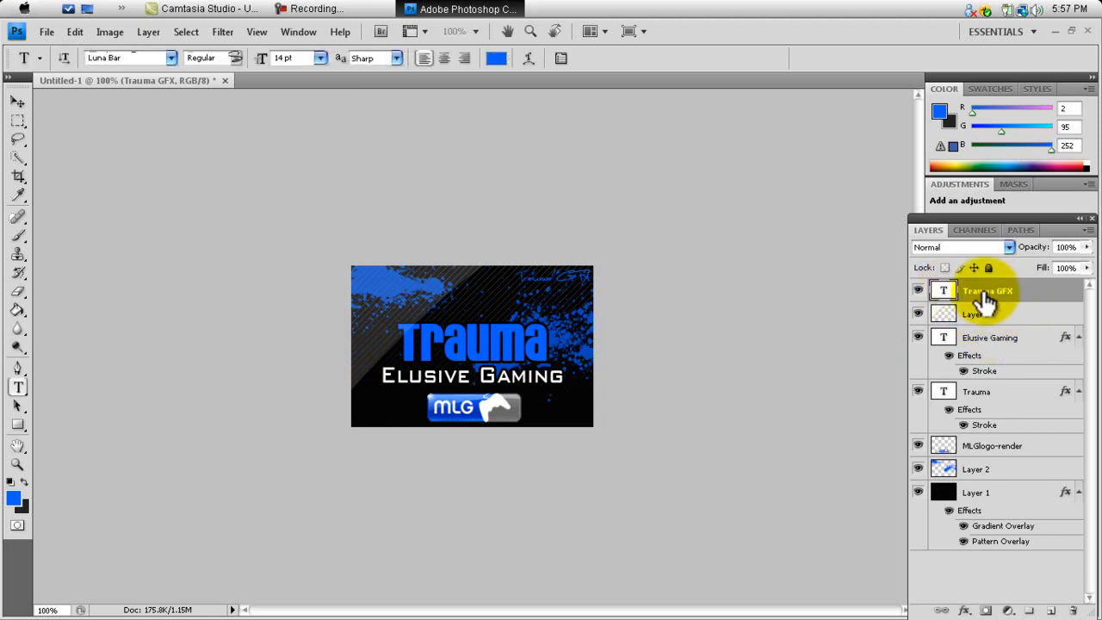
Add a Stroke layer effect to the Trauma GFX text layer.
right_click(984, 297)
left_click(832, 164)
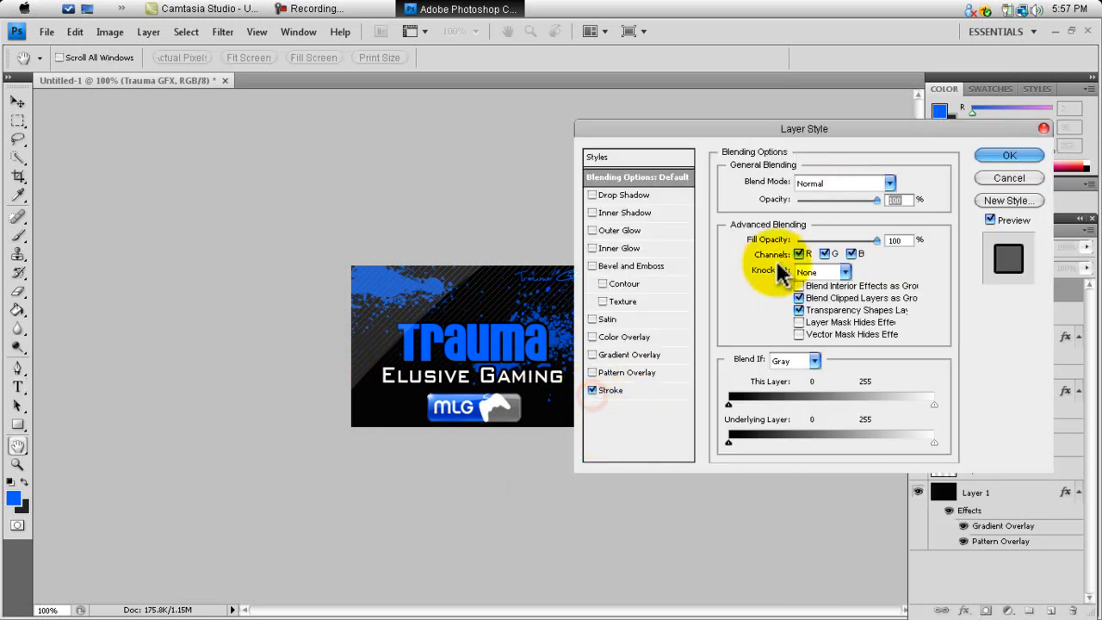
left_click(613, 390)
left_click_drag(786, 176, 776, 177)
left_click(1011, 155)
Recolour the GFX part of the Trauma GFX text to near-white.
key("t")
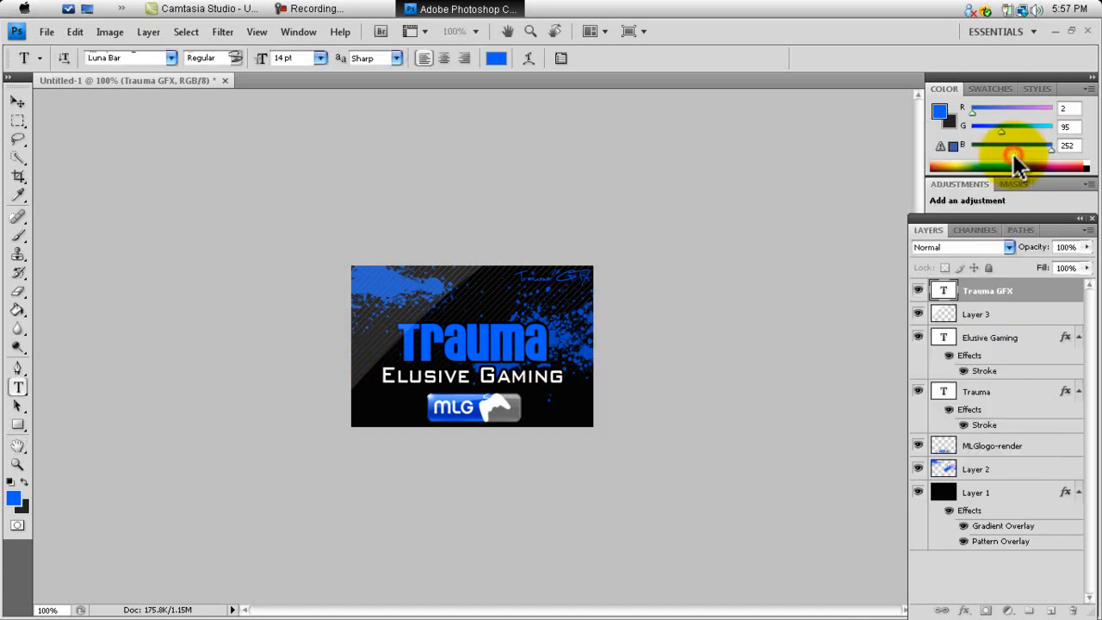
left_click_drag(588, 273, 518, 277)
left_click(496, 57)
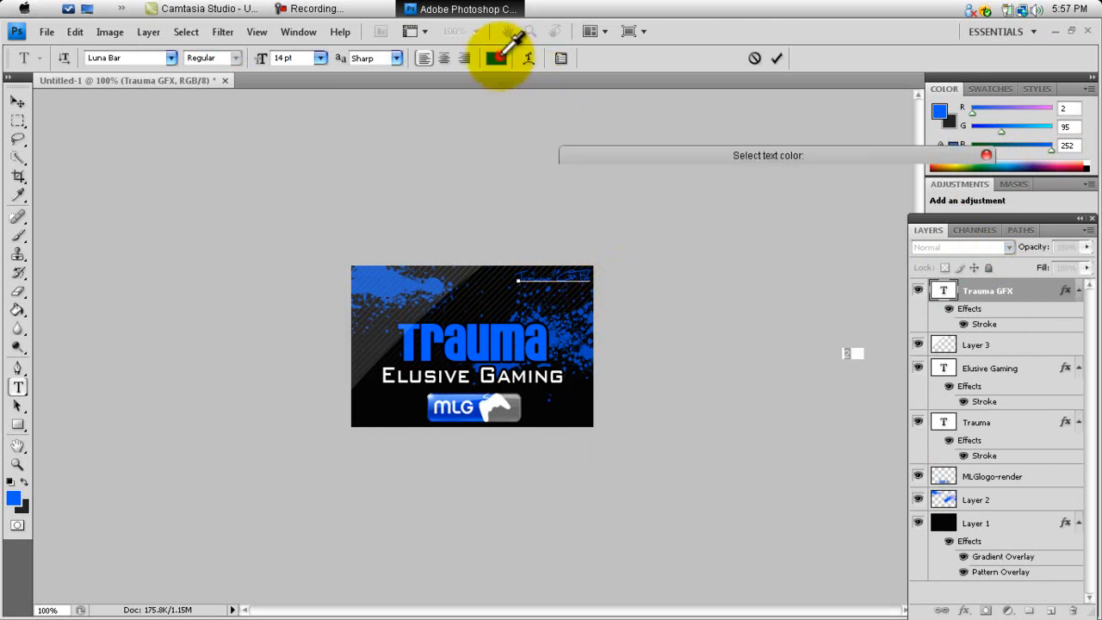
left_click(570, 195)
left_click(945, 178)
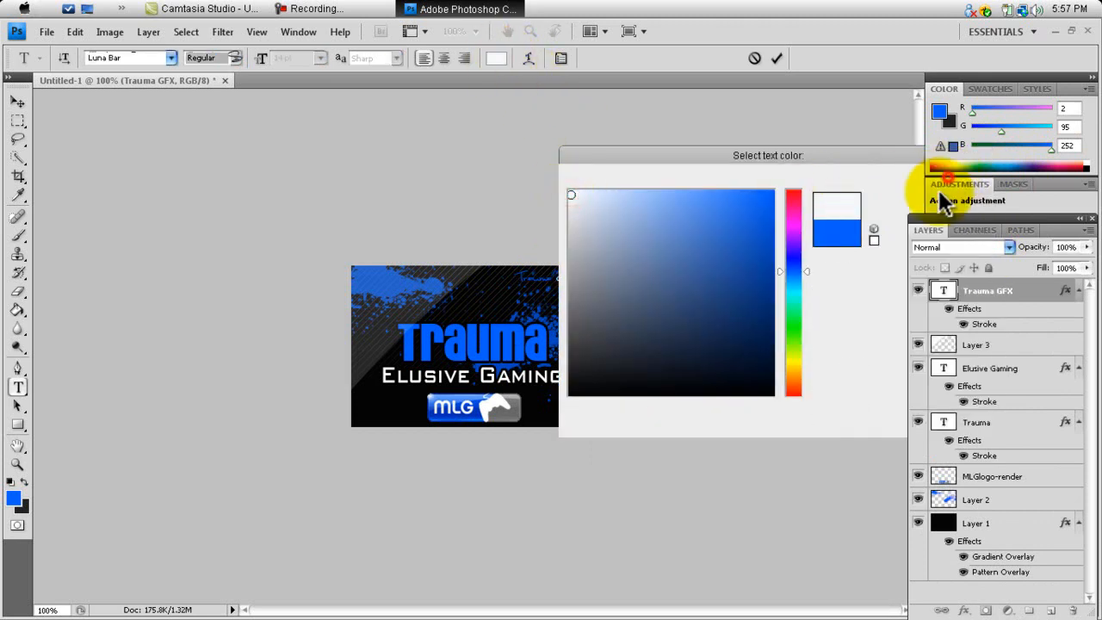
left_click(992, 295)
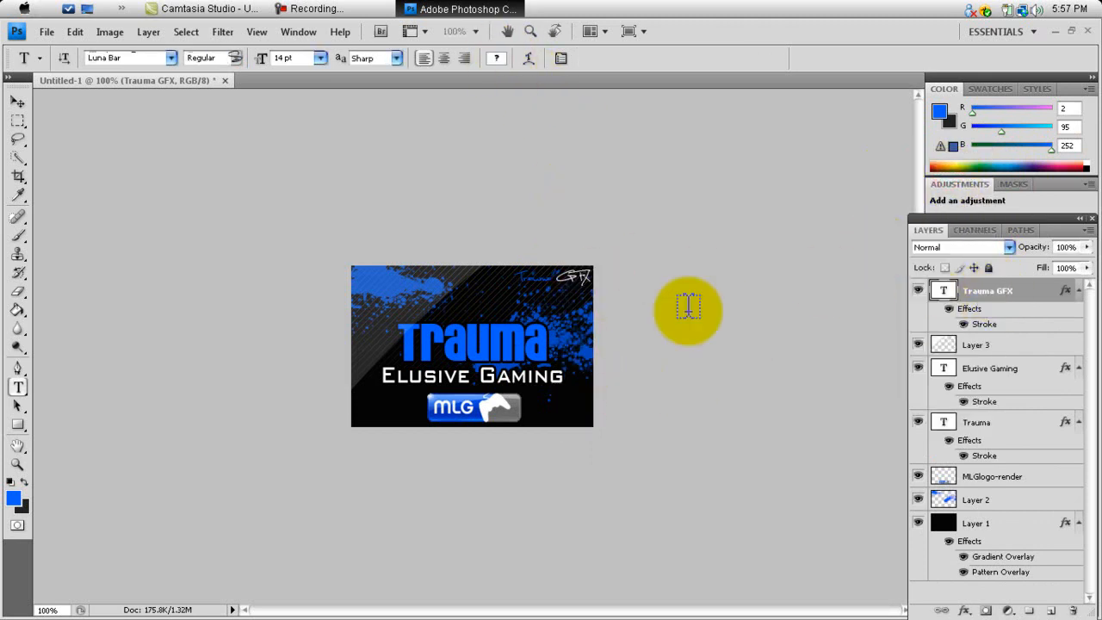